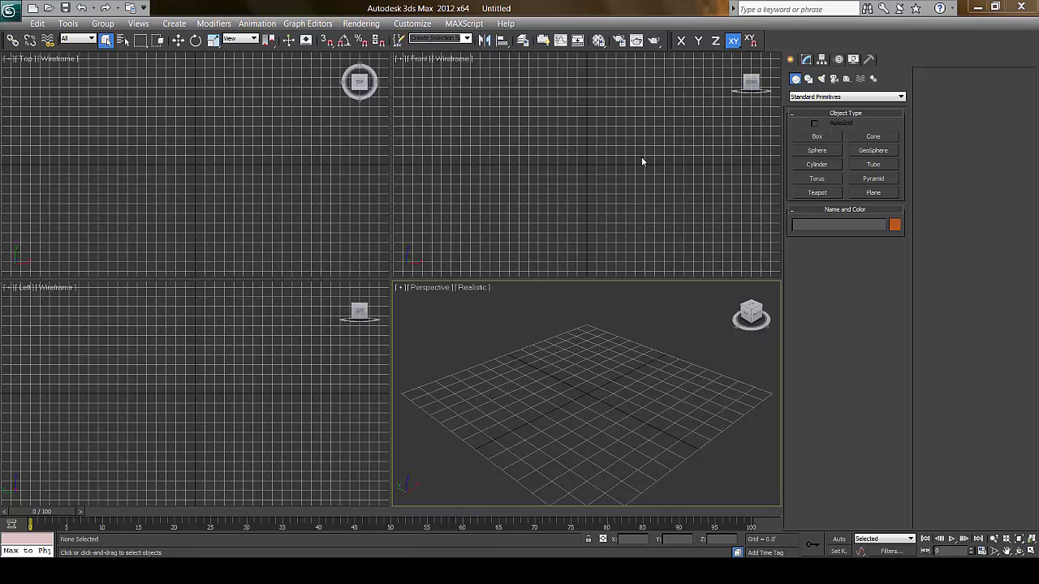
- Create a box near the grid's center with the Cube creation method, about 1.75' per side
left_click(818, 137)
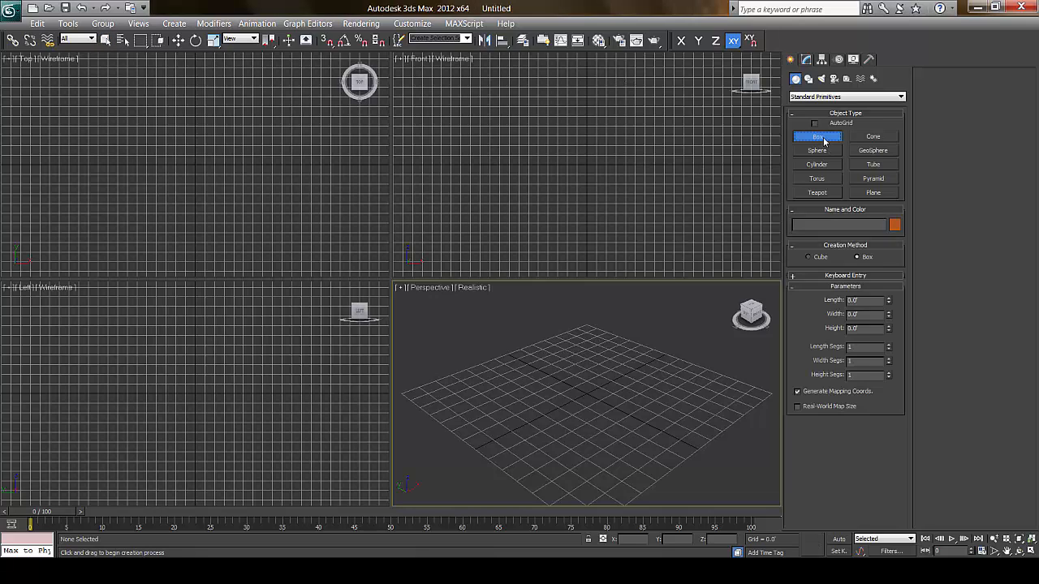
left_click(808, 257)
left_click_drag(592, 401, 602, 363)
middle_click_drag(602, 363, 591, 382)
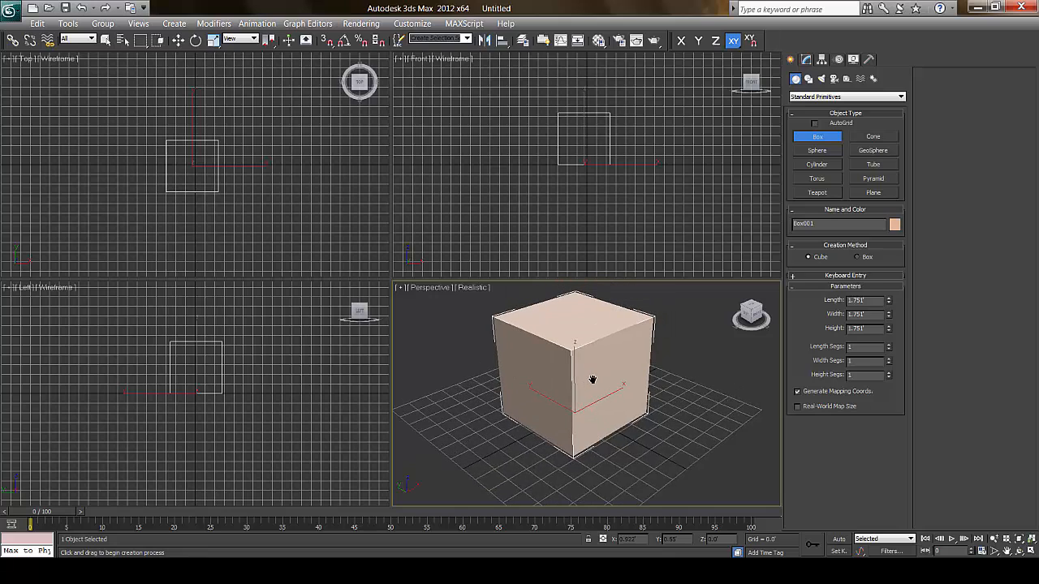
right_click(593, 380)
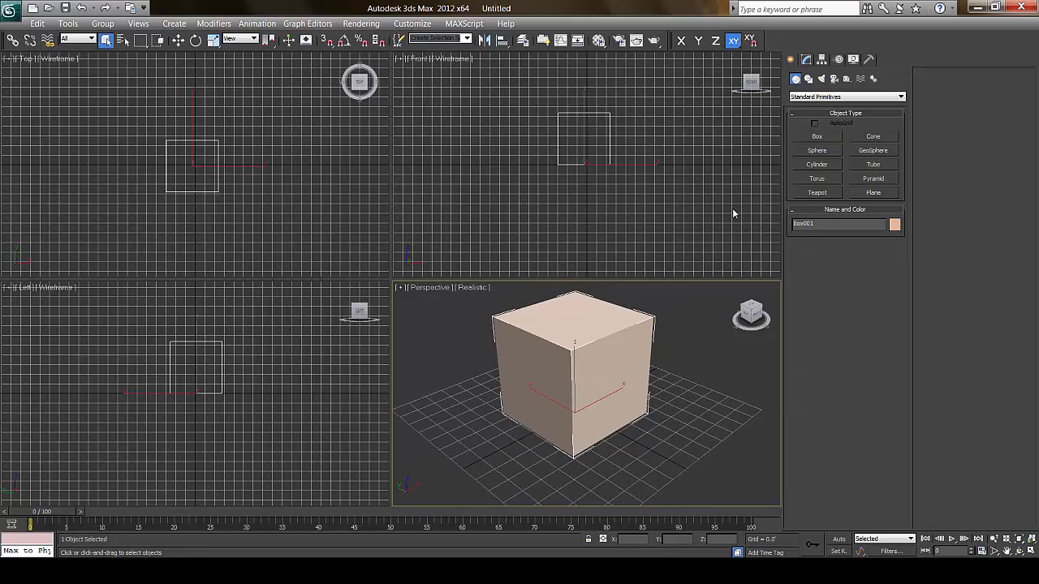
- Apply a UVW Mapping Clear modifier to the cube
left_click(806, 60)
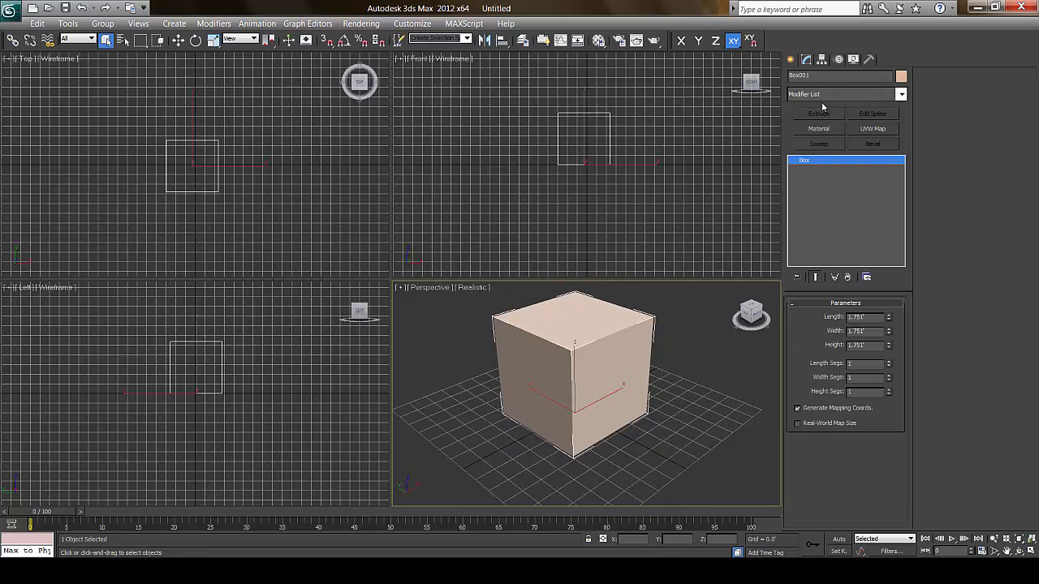
left_click(816, 91)
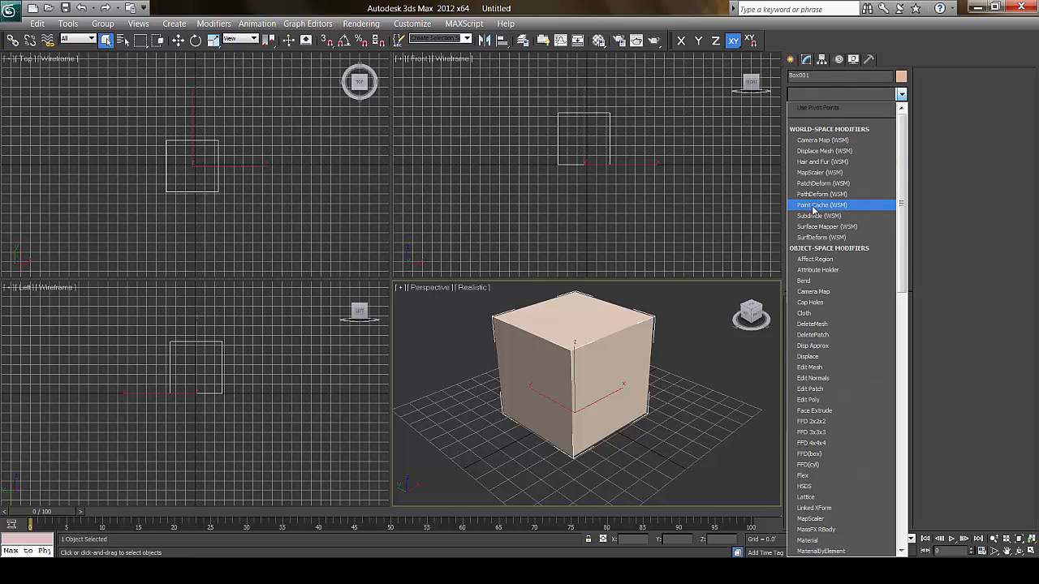
key("u")
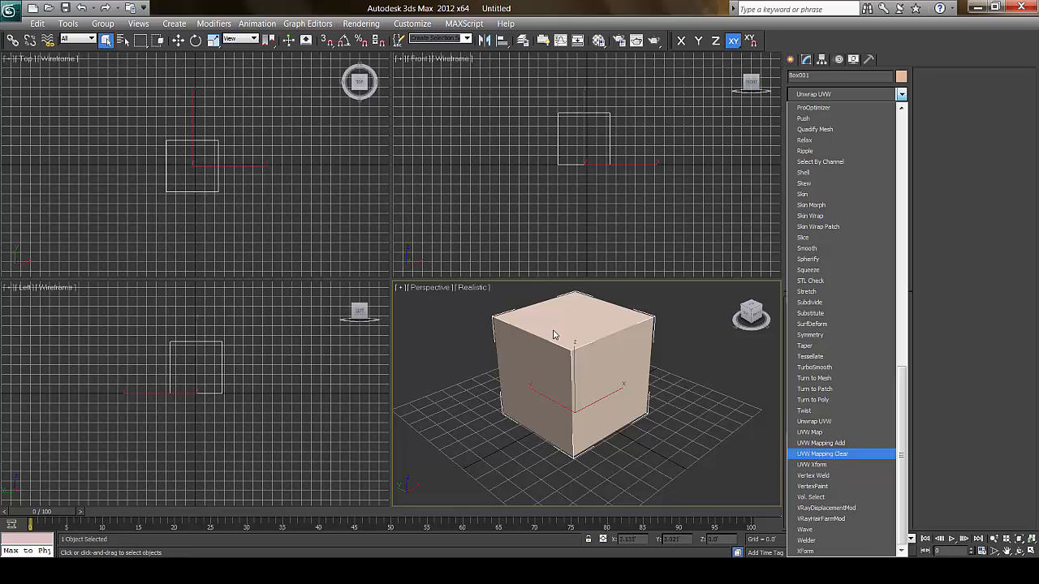
left_click(847, 456)
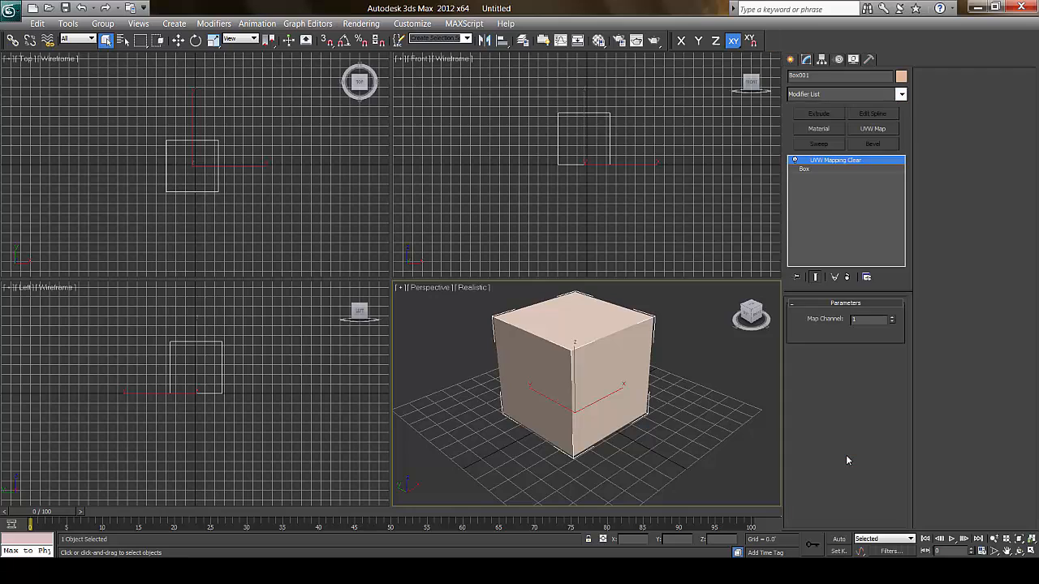
- Convert the cube to an Editable Poly
right_click(605, 367)
mouse_move(666, 490)
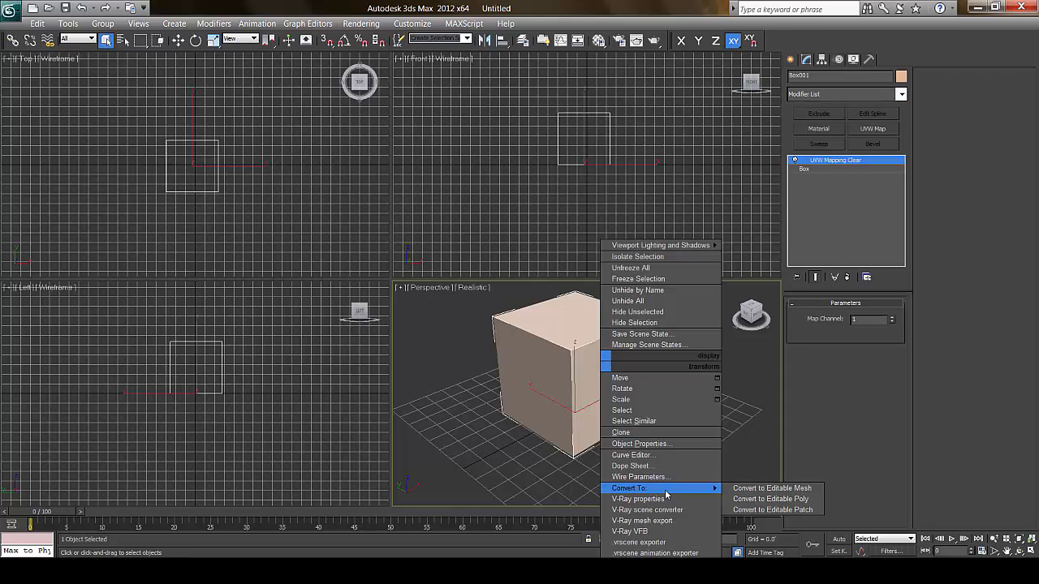
left_click(755, 499)
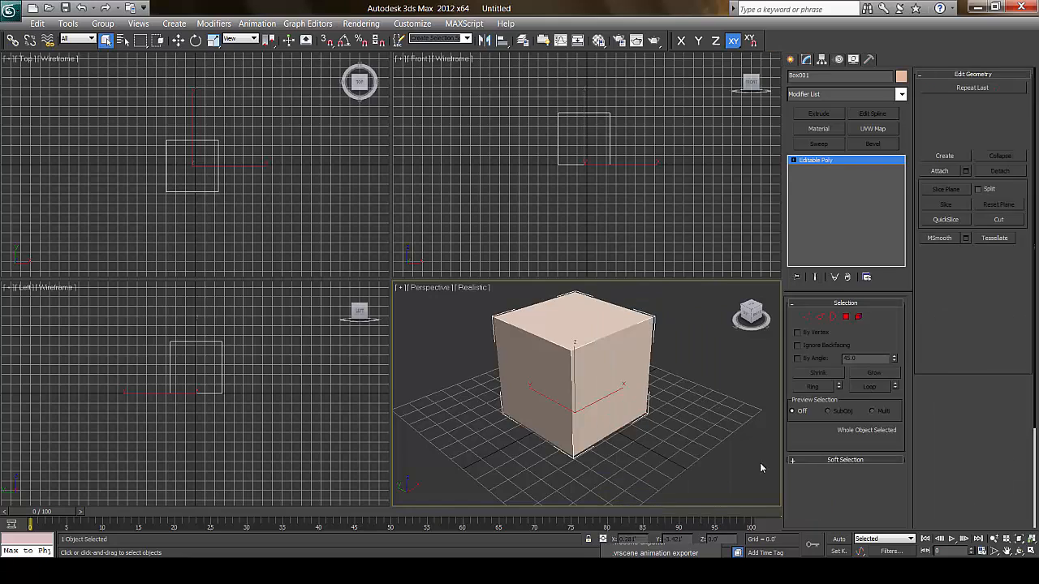
- Apply an Unwrap UVW modifier to the editable poly cube
left_click(844, 94)
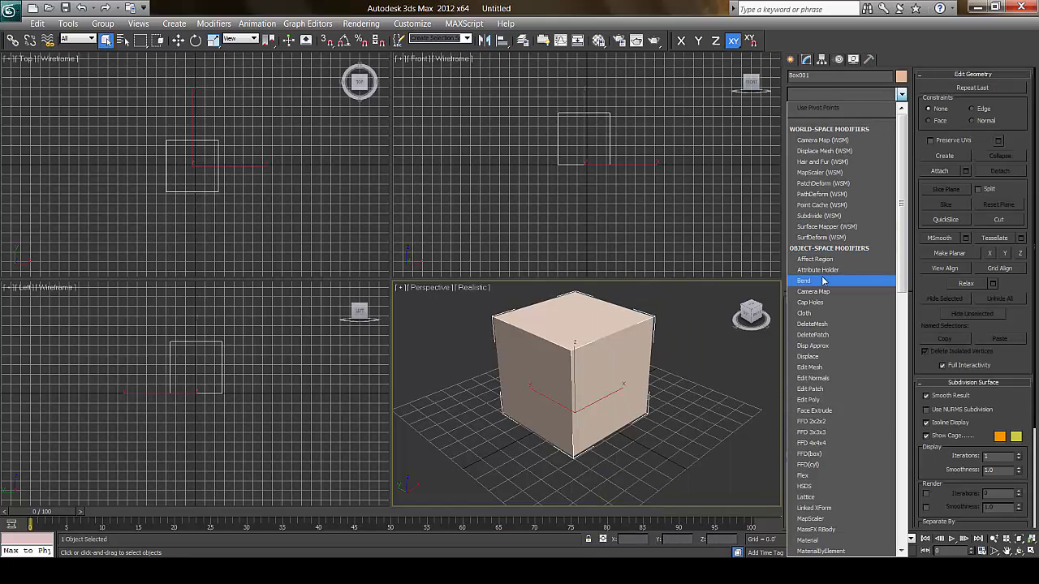
key("u")
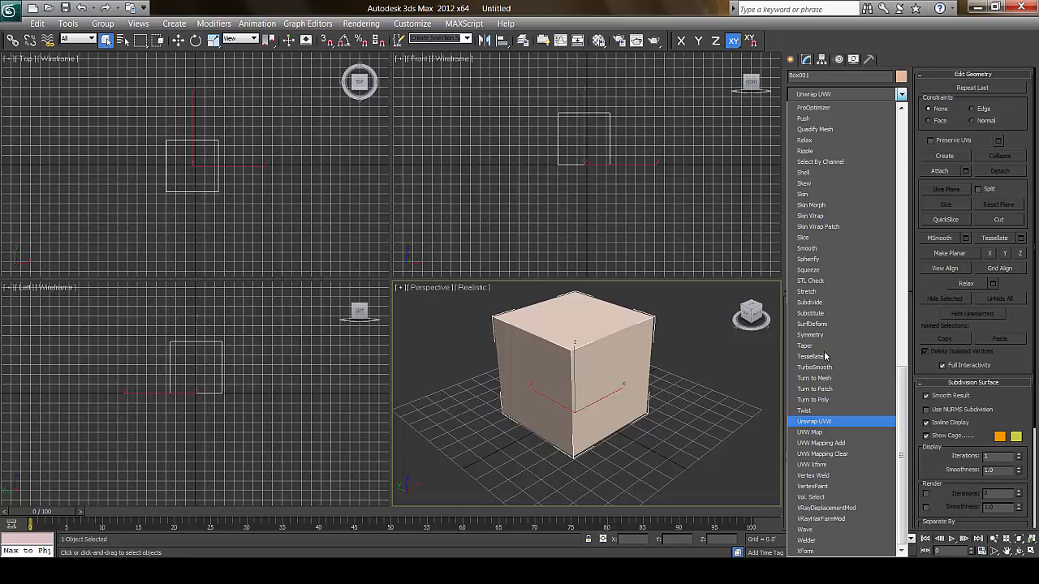
left_click(844, 422)
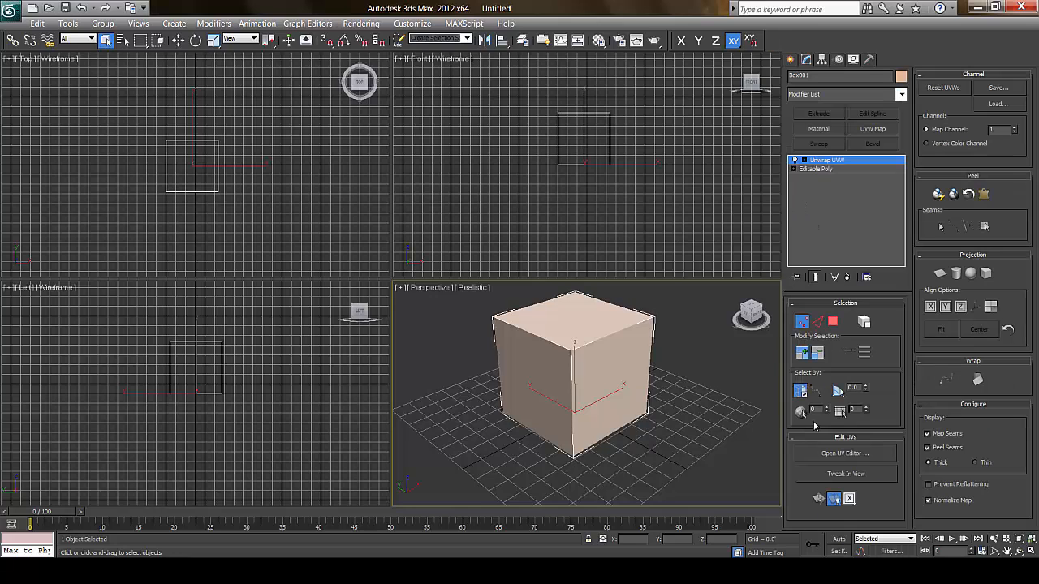
- Cycle through the vertex, edge and polygon selection levels of the Unwrap UVW modifier
left_click(819, 323)
left_click(833, 323)
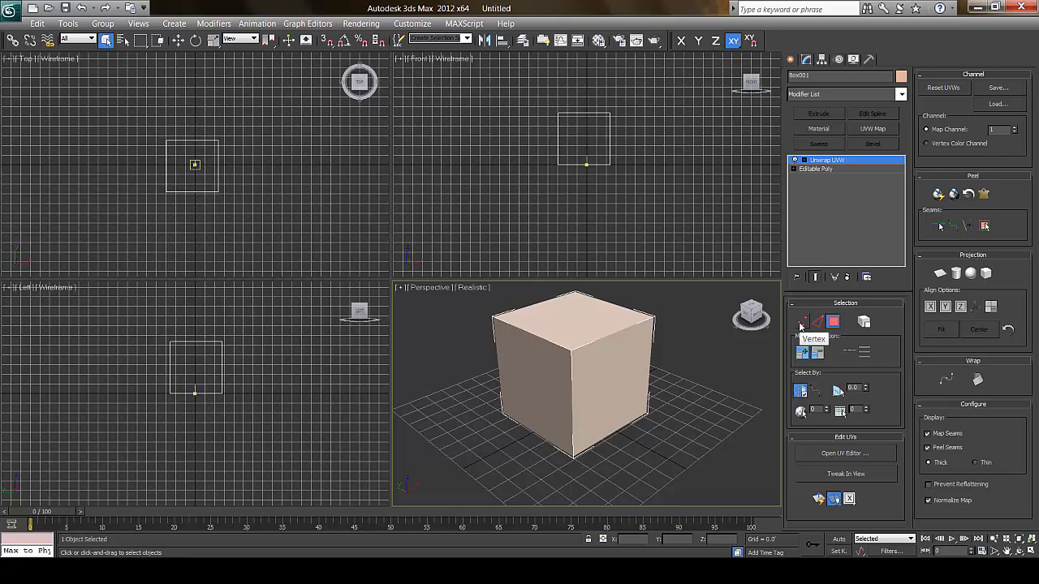
key("1")
key("2")
key("3")
left_click(807, 324)
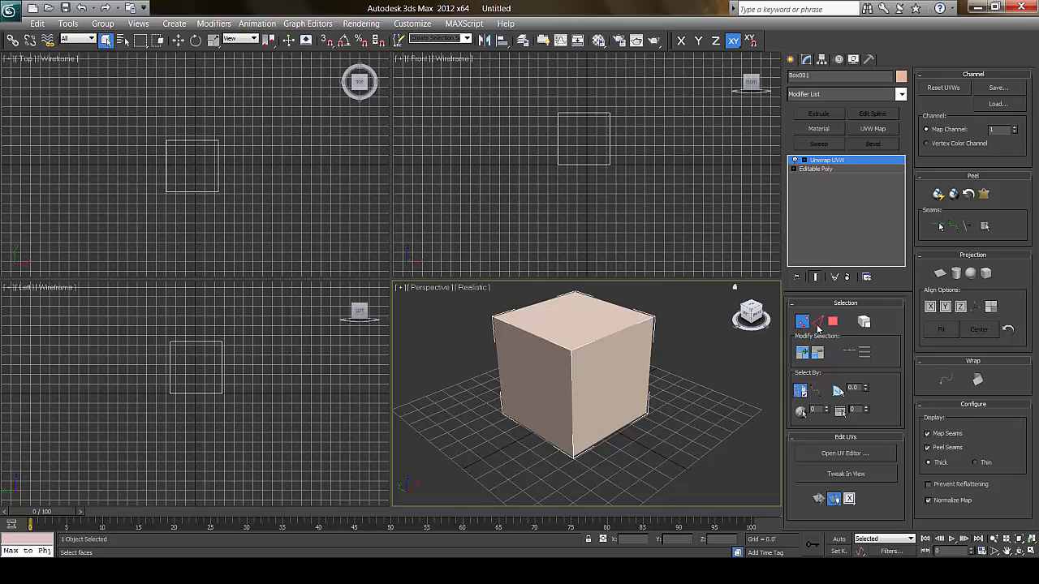
- At edge level, select the front face's top edge and both vertical edges, and convert them to seams
left_click(818, 324)
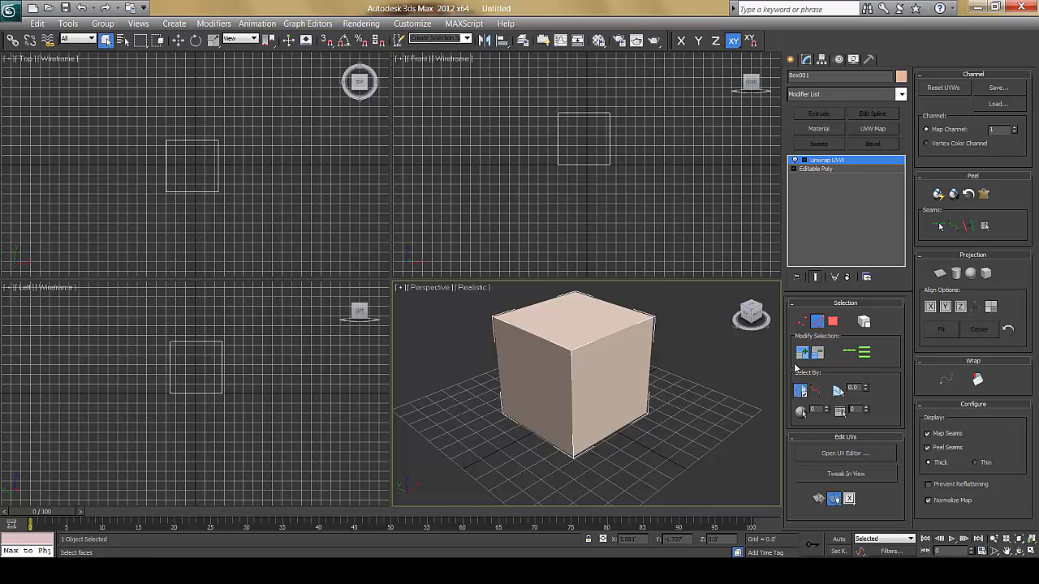
left_click(819, 323)
left_click(572, 404)
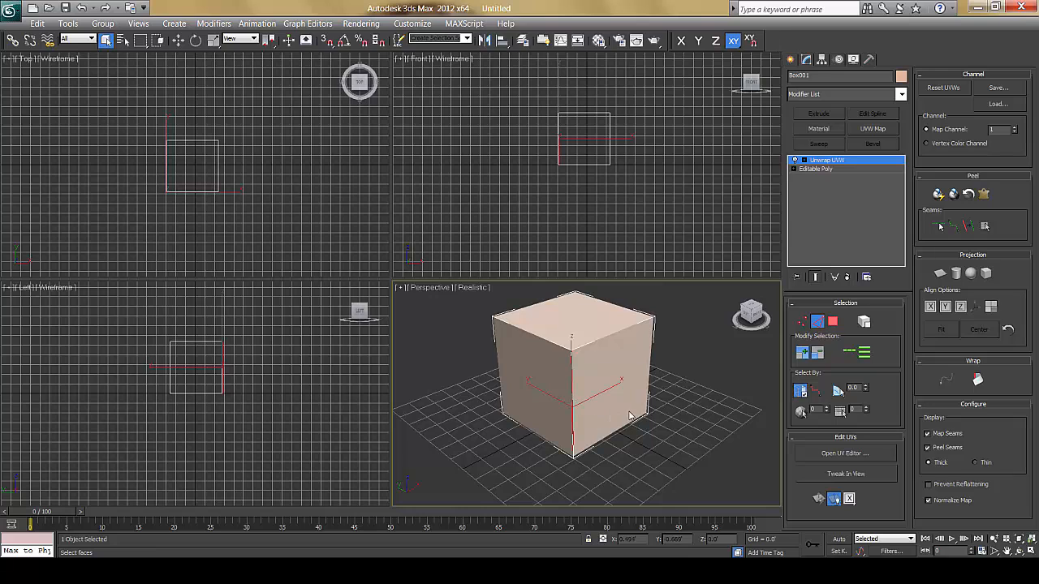
middle_click_drag(609, 411, 584, 408, "alt")
left_click(610, 348, "ctrl")
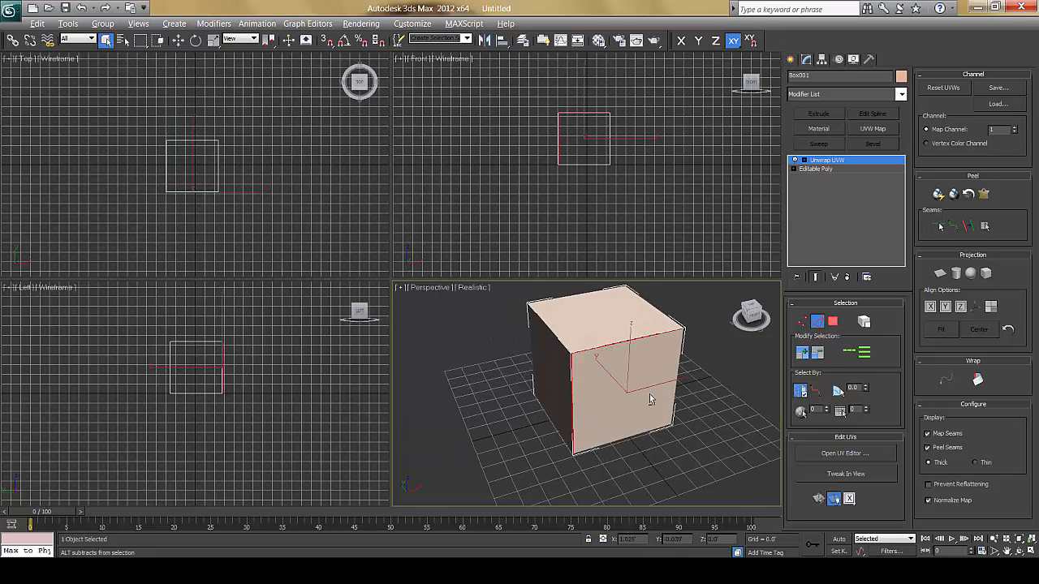
middle_click_drag(656, 399, 568, 384, "alt")
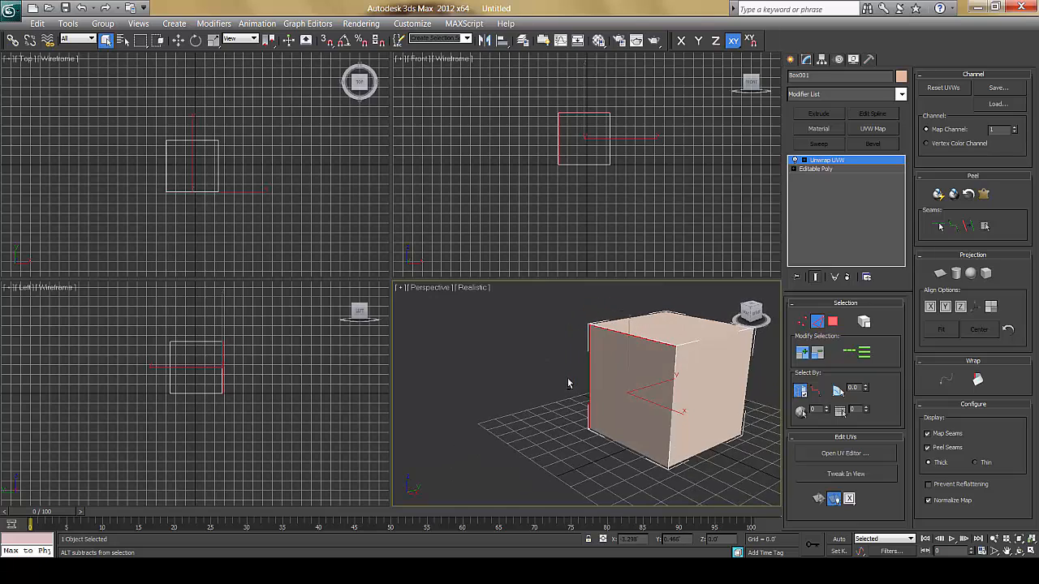
left_click(670, 401, "ctrl")
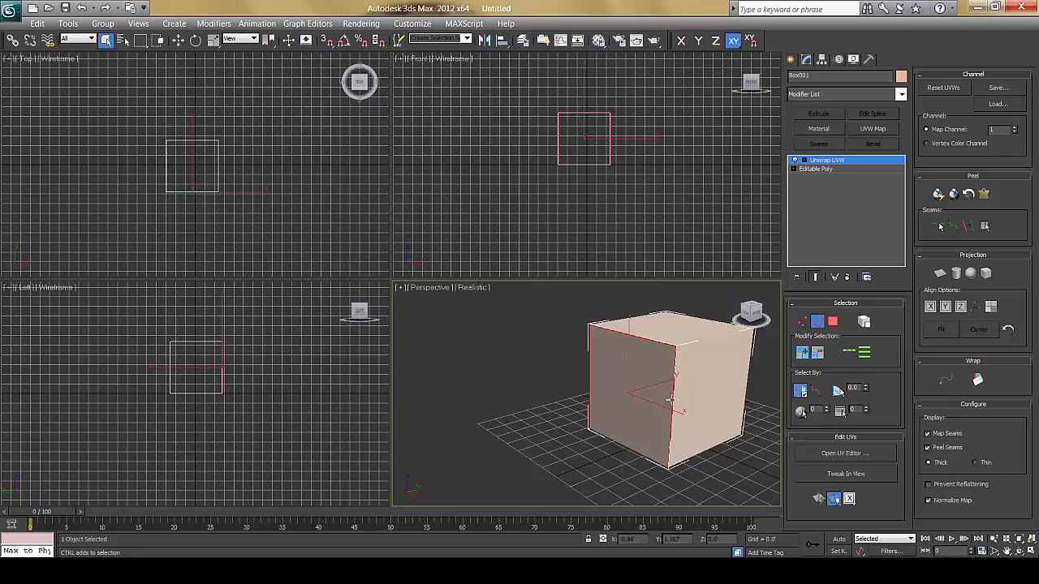
middle_click_drag(608, 401, 755, 414, "alt")
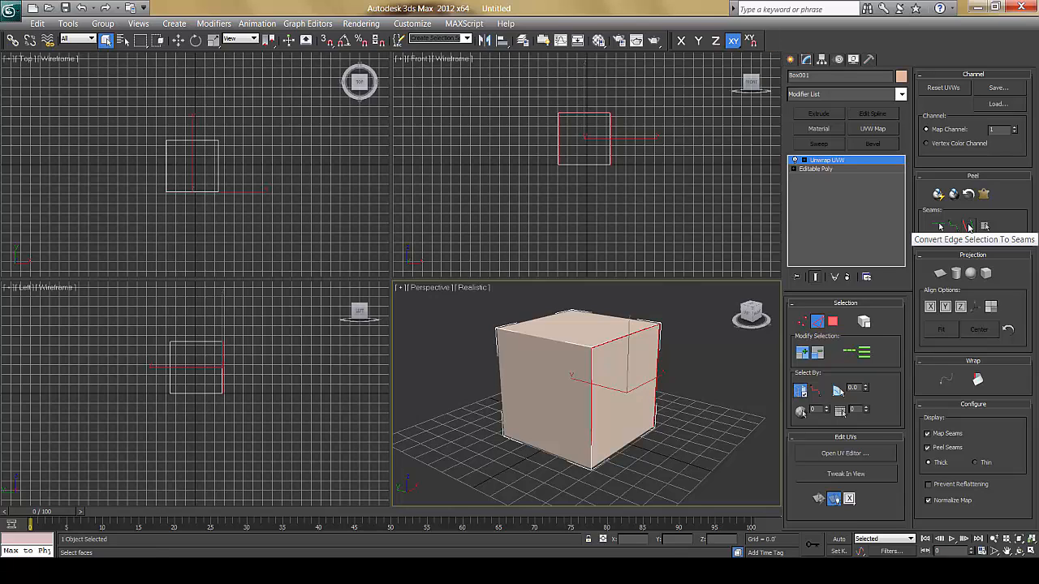
left_click(968, 227)
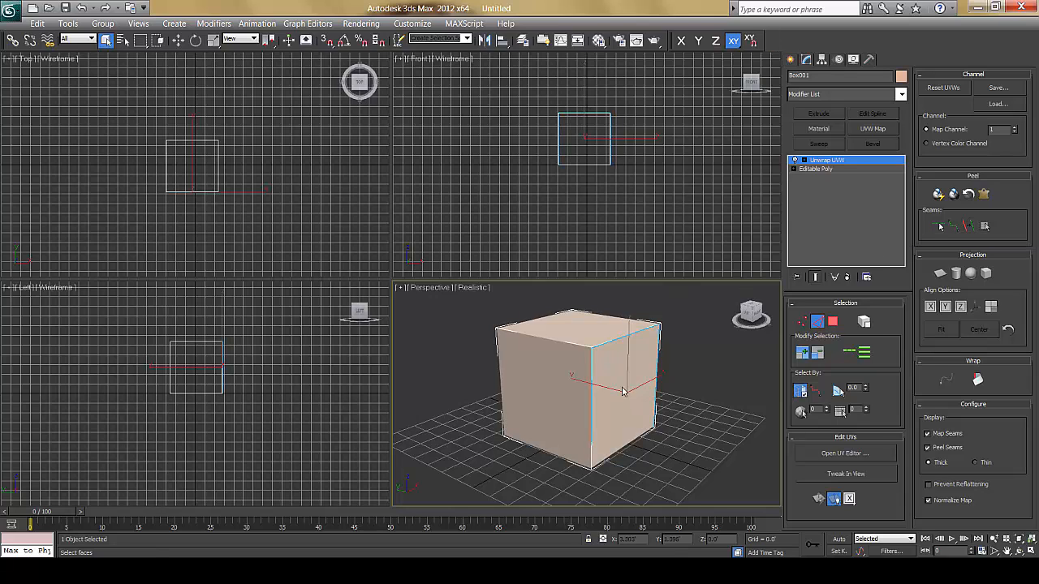
- Select the top edge of the cube's right side face and its rear vertical edge, and convert them to seams
middle_click_drag(652, 382, 539, 409, "alt")
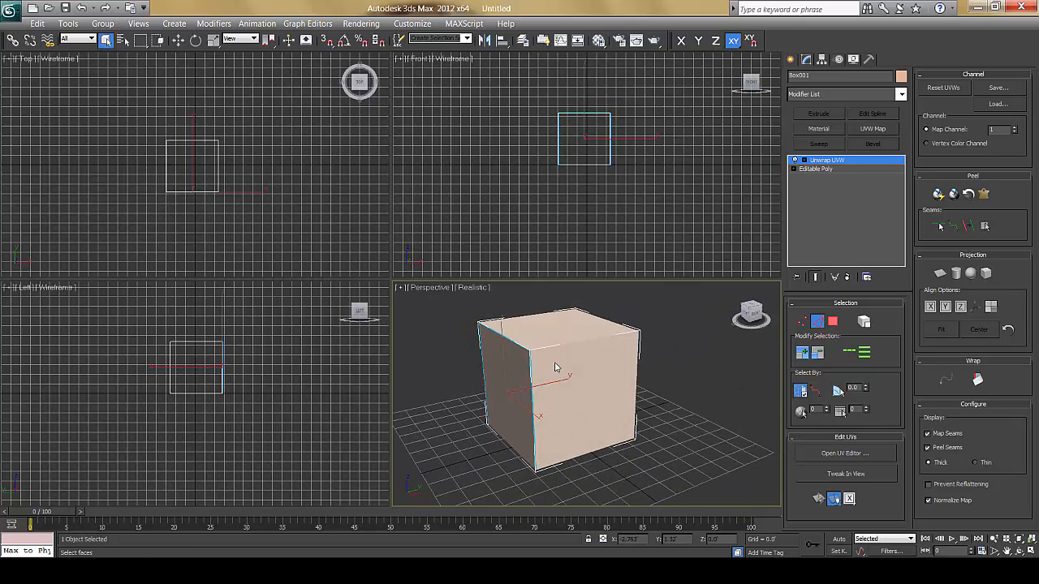
left_click(560, 345)
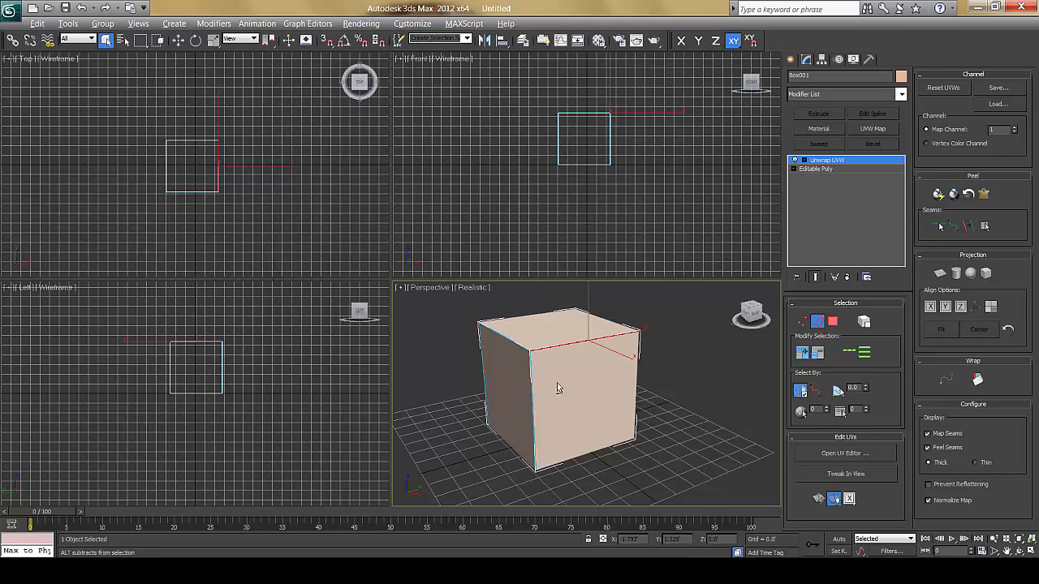
middle_click_drag(559, 389, 622, 398, "alt")
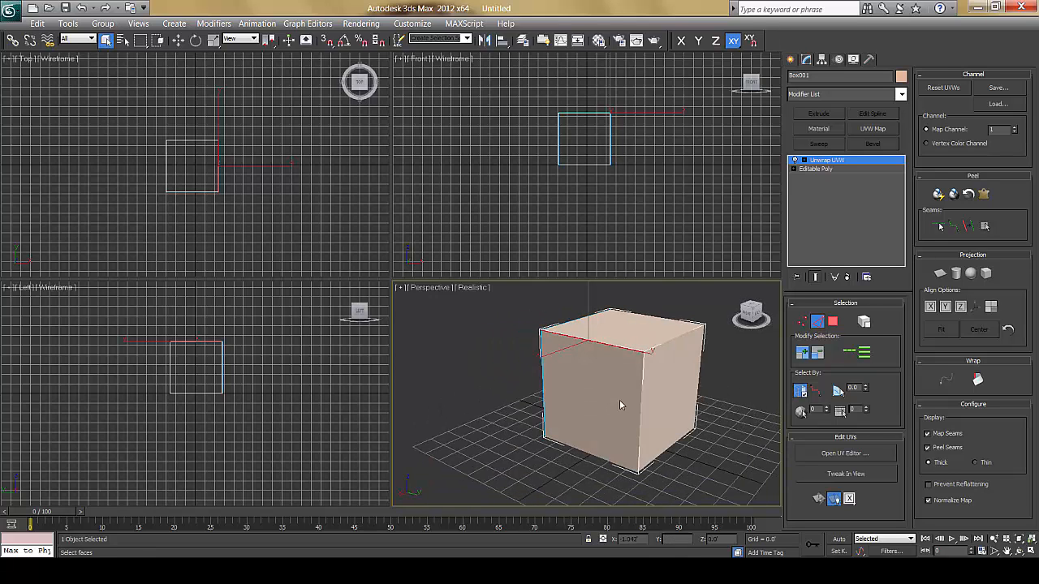
left_click(640, 406, "ctrl")
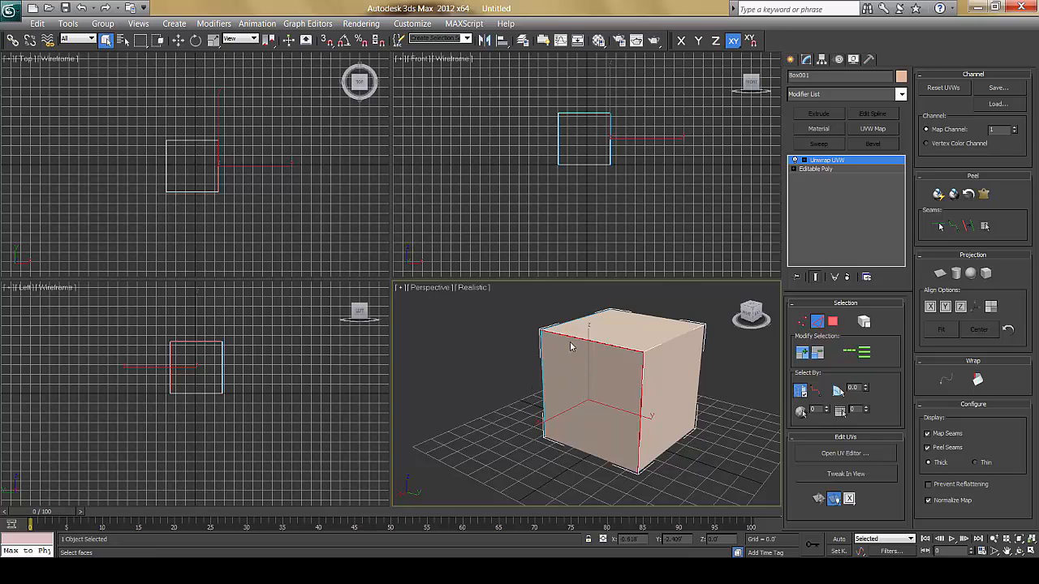
middle_click_drag(598, 418, 596, 413, "alt")
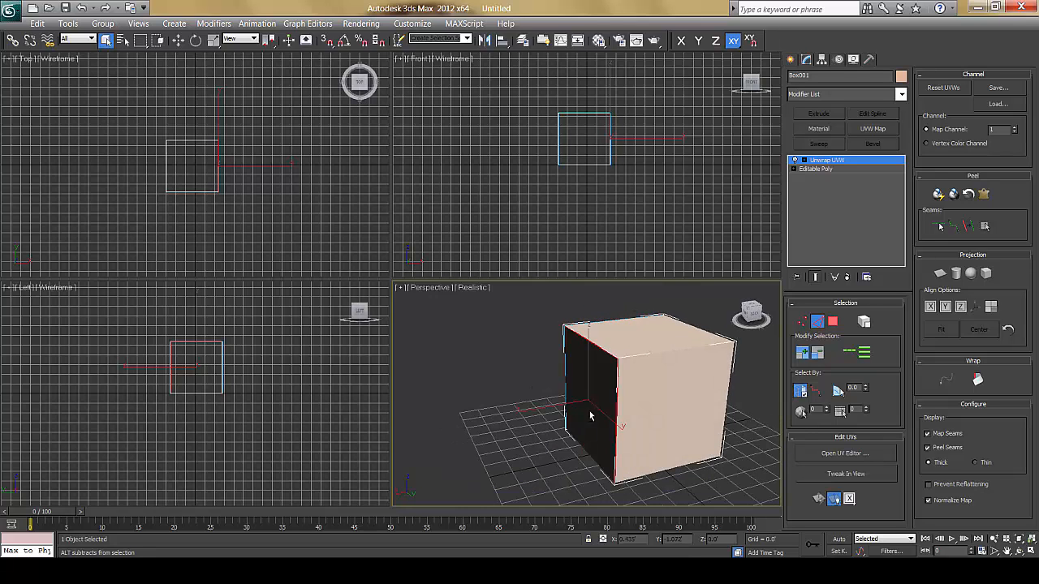
middle_click_drag(481, 433, 552, 410, "alt")
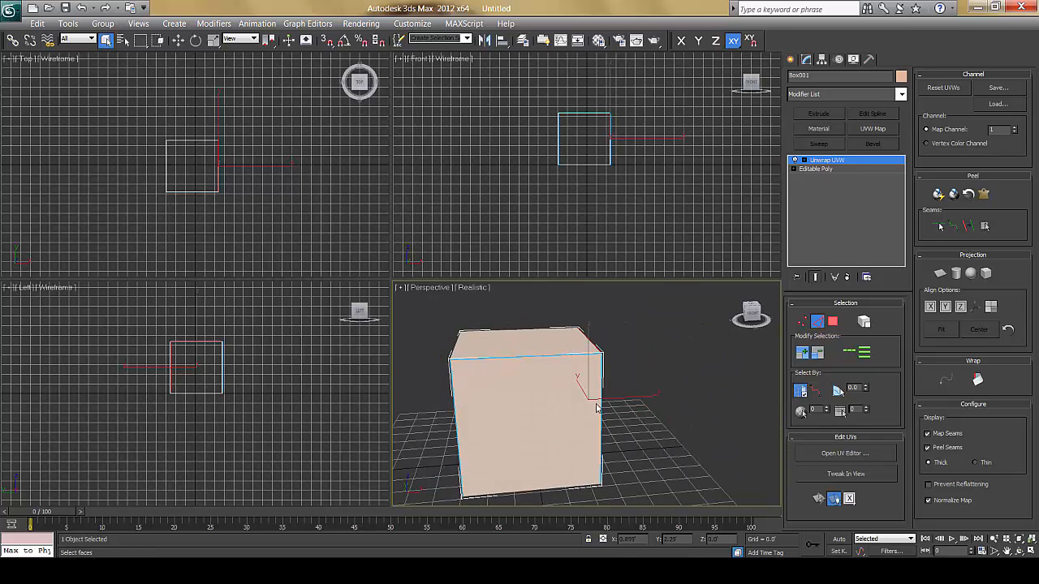
middle_click_drag(647, 417, 508, 394, "alt")
middle_click_drag(620, 426, 711, 382, "alt")
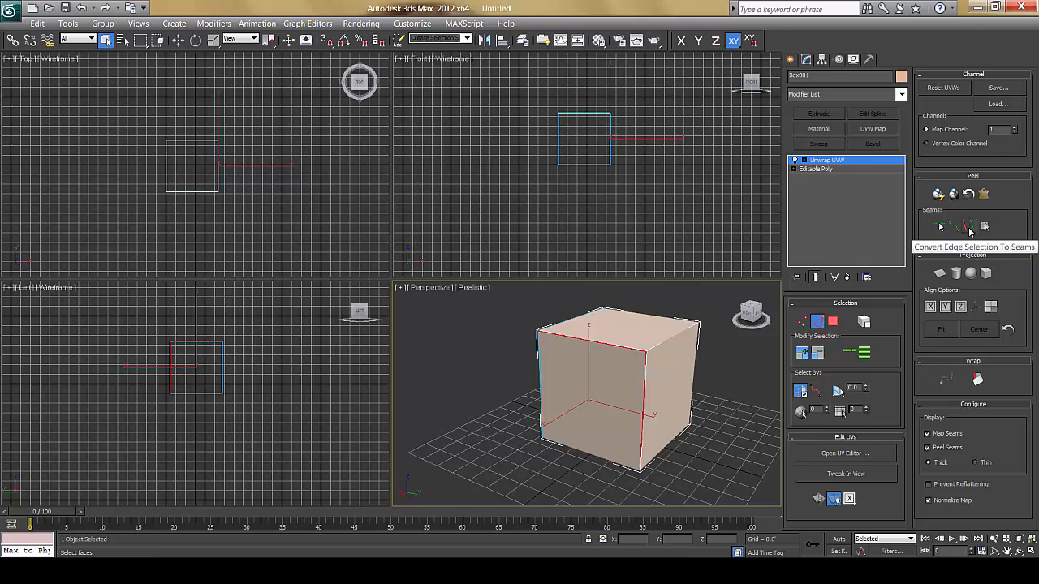
left_click(972, 231)
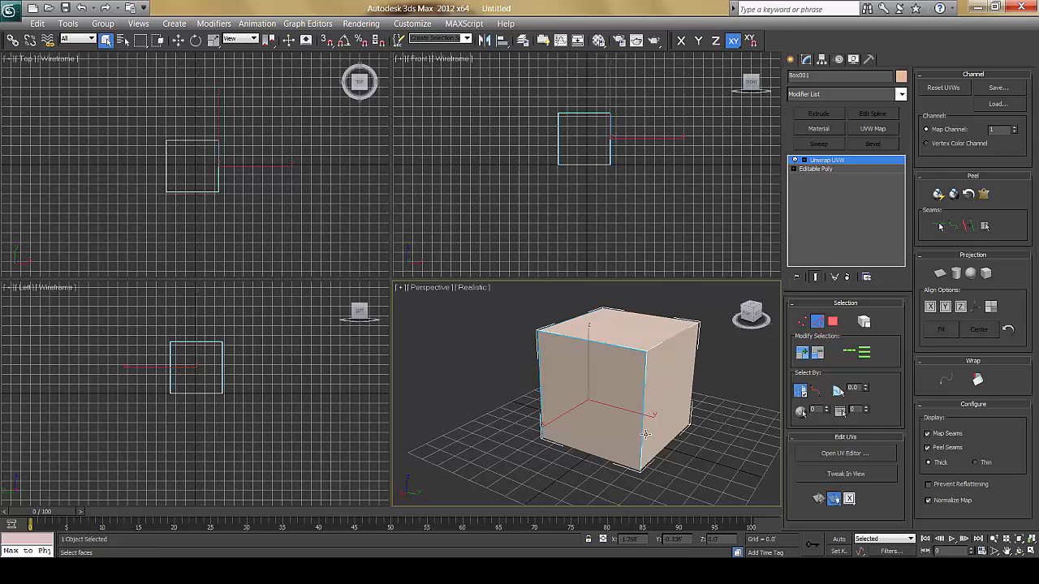
- Select the back face's top edge and the remaining rear vertical edge, and convert them to seams
middle_click_drag(677, 408, 615, 413, "alt")
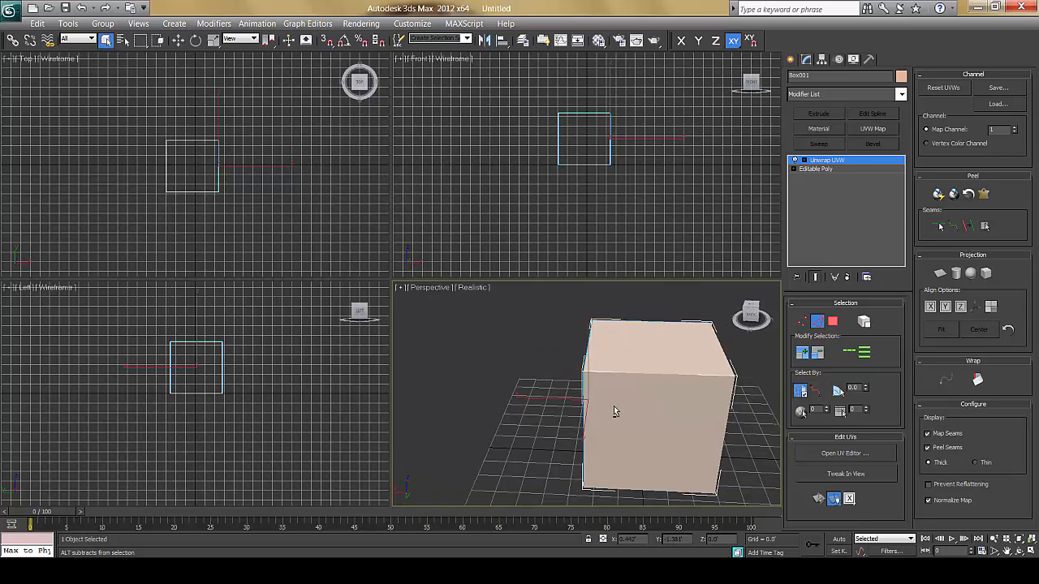
middle_click_drag(561, 382, 511, 370, "alt")
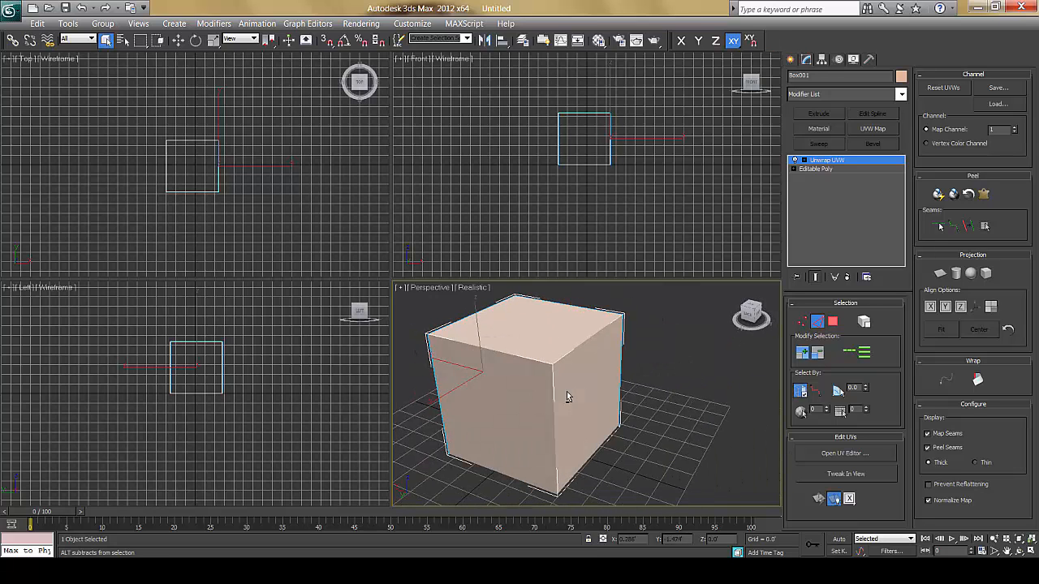
left_click(499, 353)
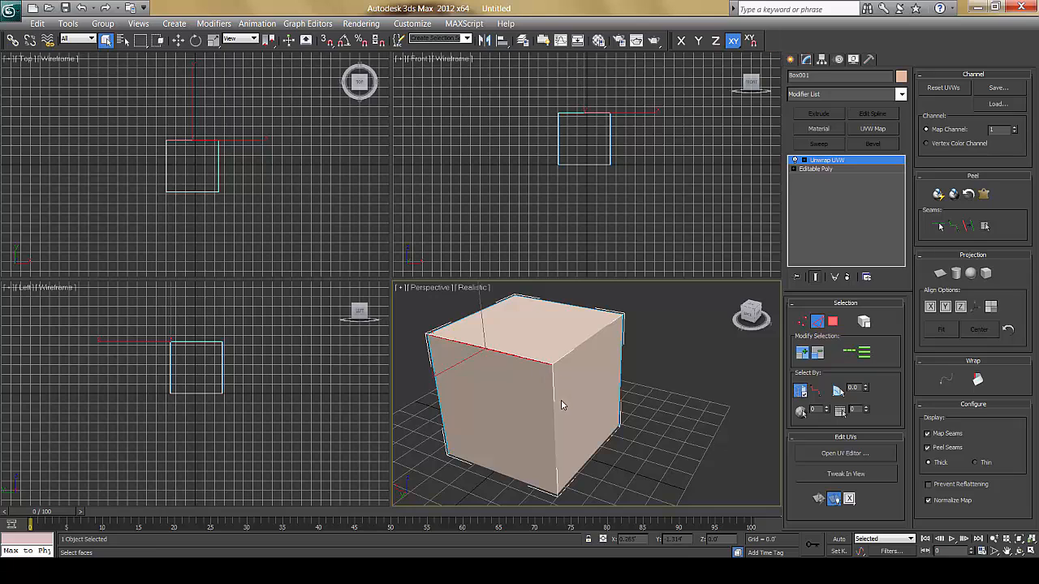
left_click(554, 403, "ctrl")
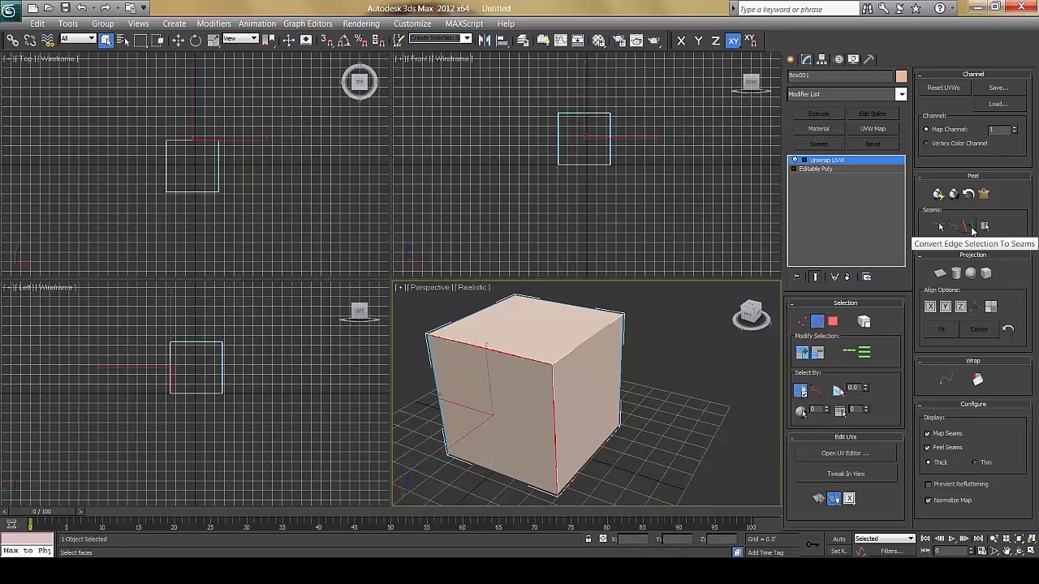
left_click(974, 229)
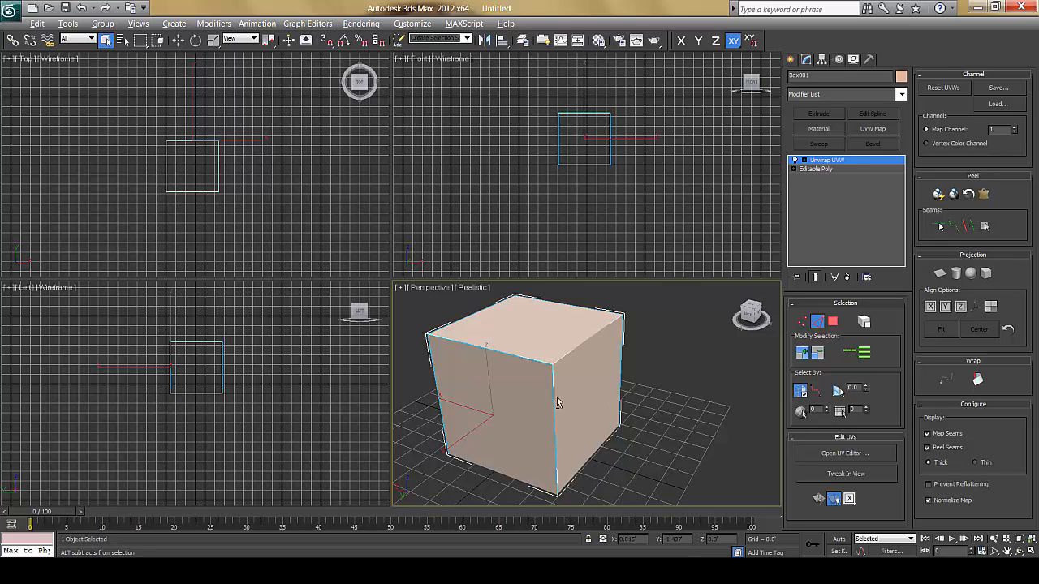
middle_click_drag(559, 397, 494, 390, "alt")
scroll(504, 374, "down", 5)
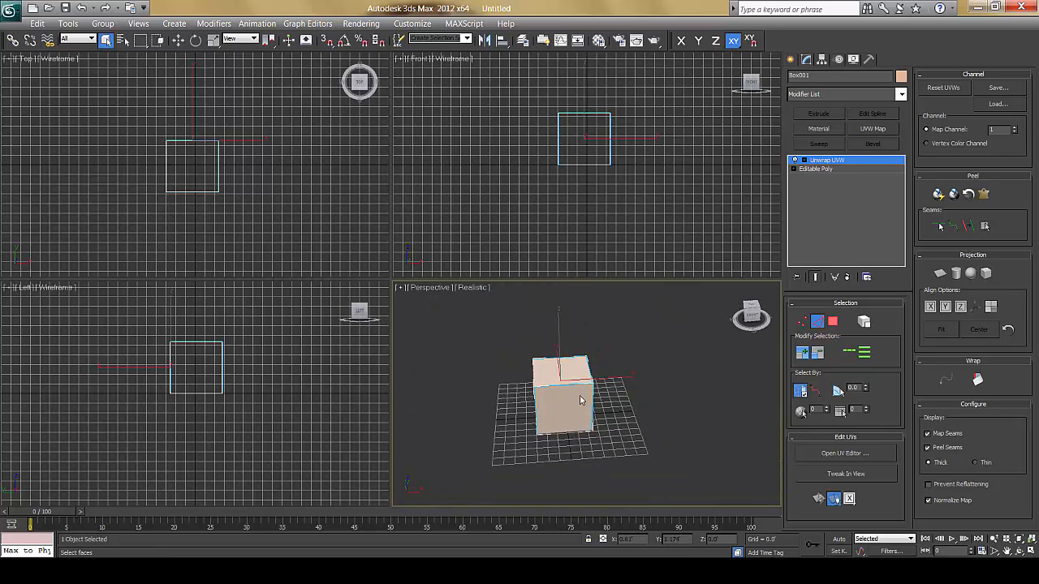
- At polygon level, select the cube's front face and expand the face selection to the seams
scroll(579, 396, "up", 3)
middle_click_drag(580, 395, 621, 380, "alt")
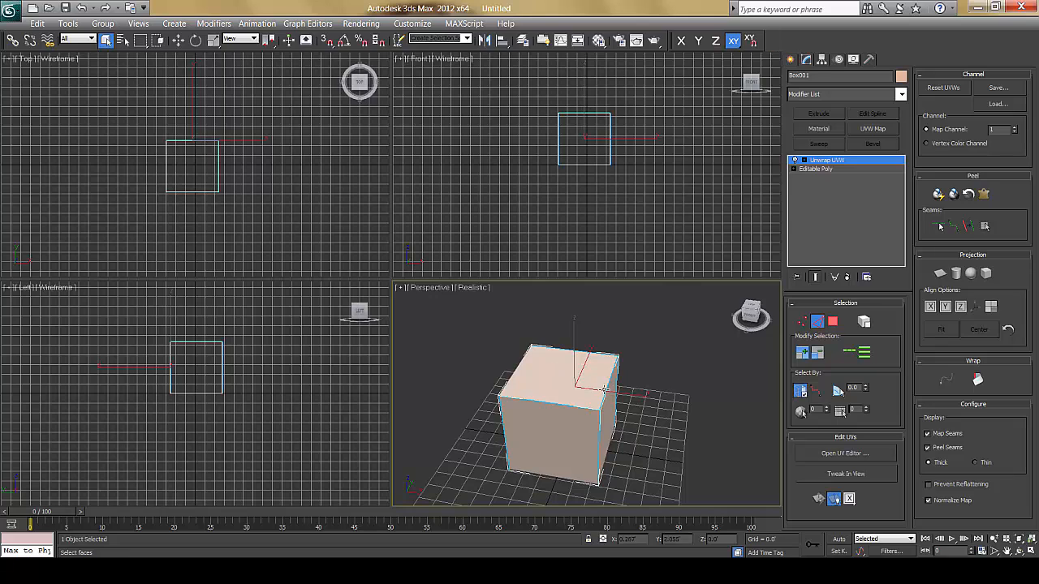
left_click(607, 390)
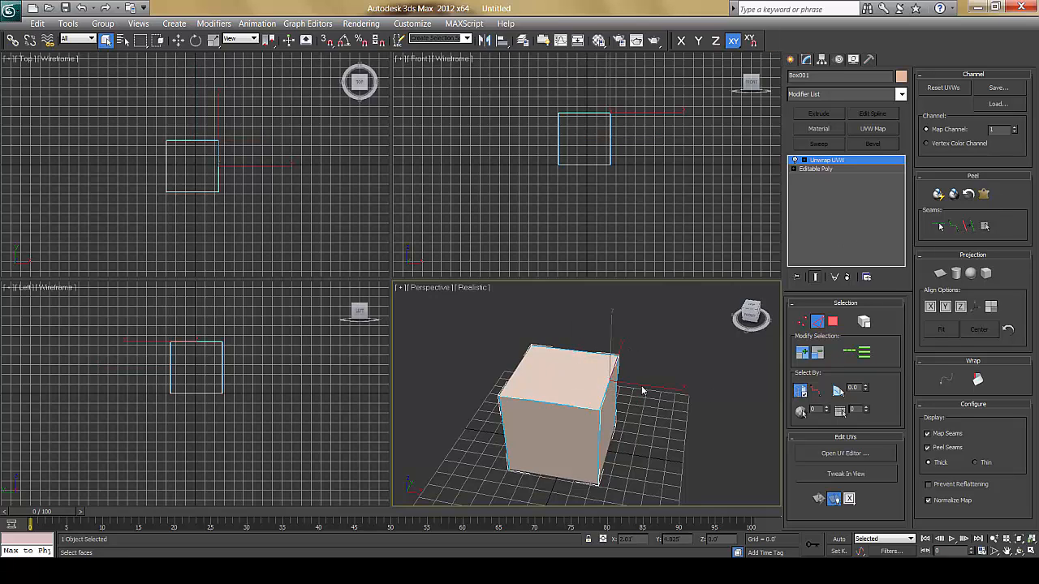
middle_click_drag(569, 422, 698, 381, "alt")
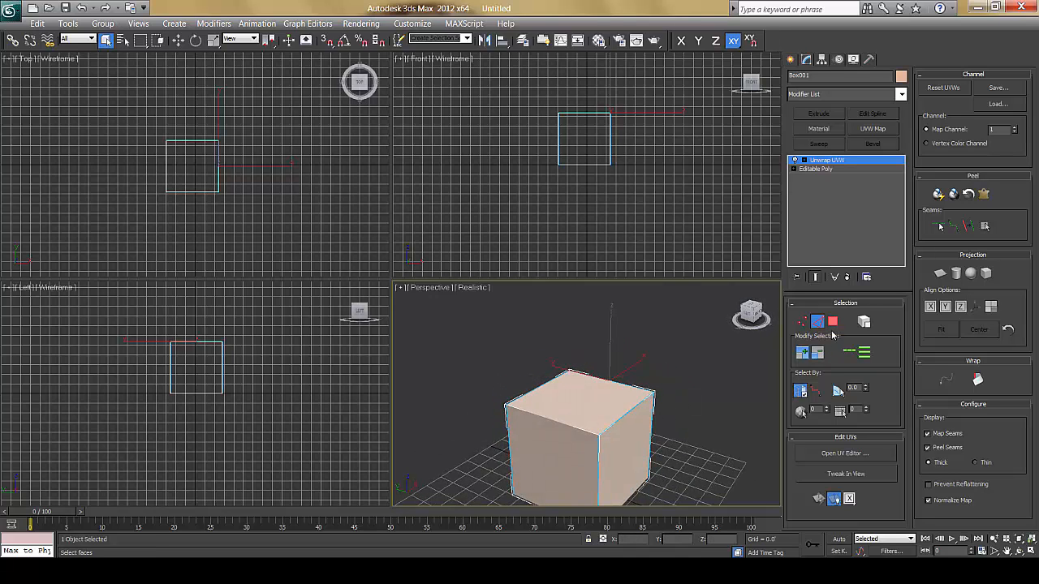
left_click(832, 323)
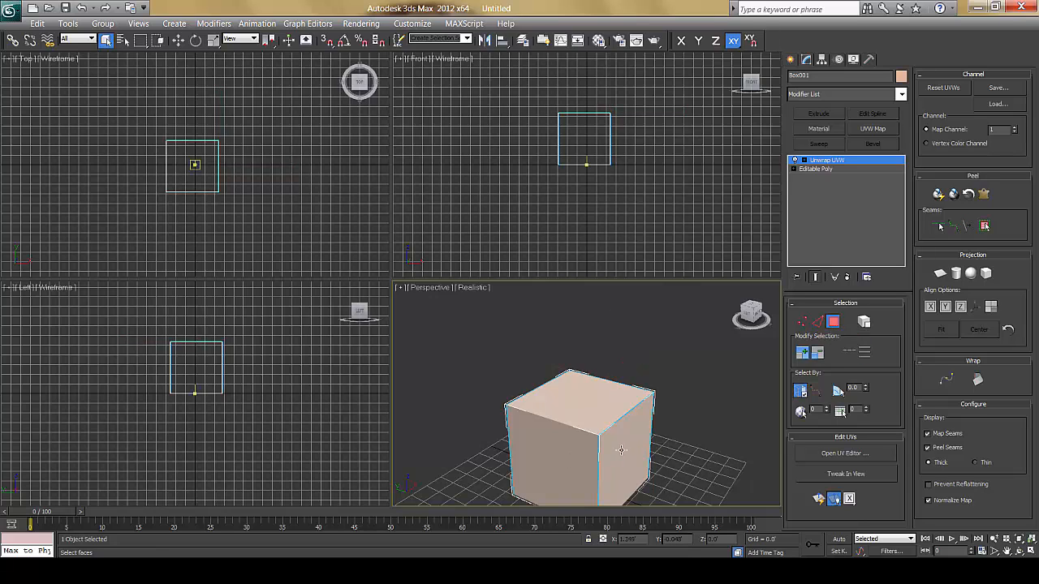
left_click(620, 450)
middle_click_drag(674, 442, 613, 409, "alt")
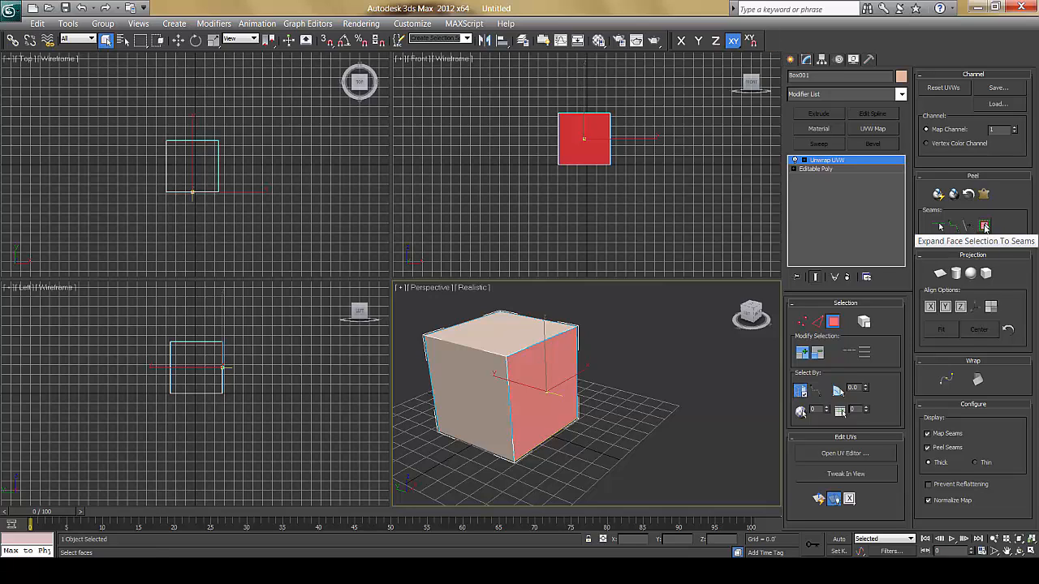
left_click(985, 227)
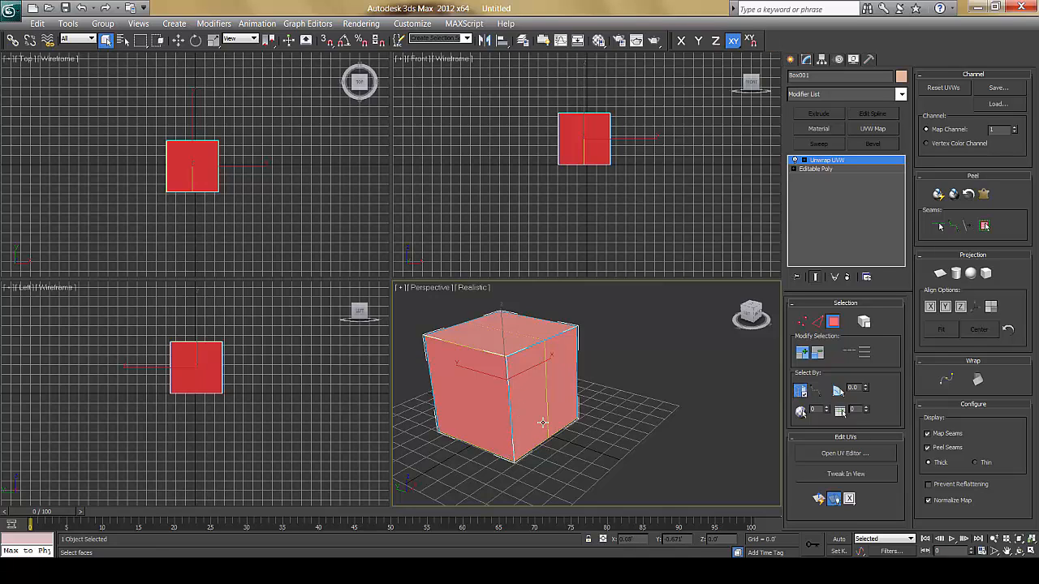
- Open the UV editor, enlarge its window and hide the checker background
middle_click_drag(538, 396, 549, 400)
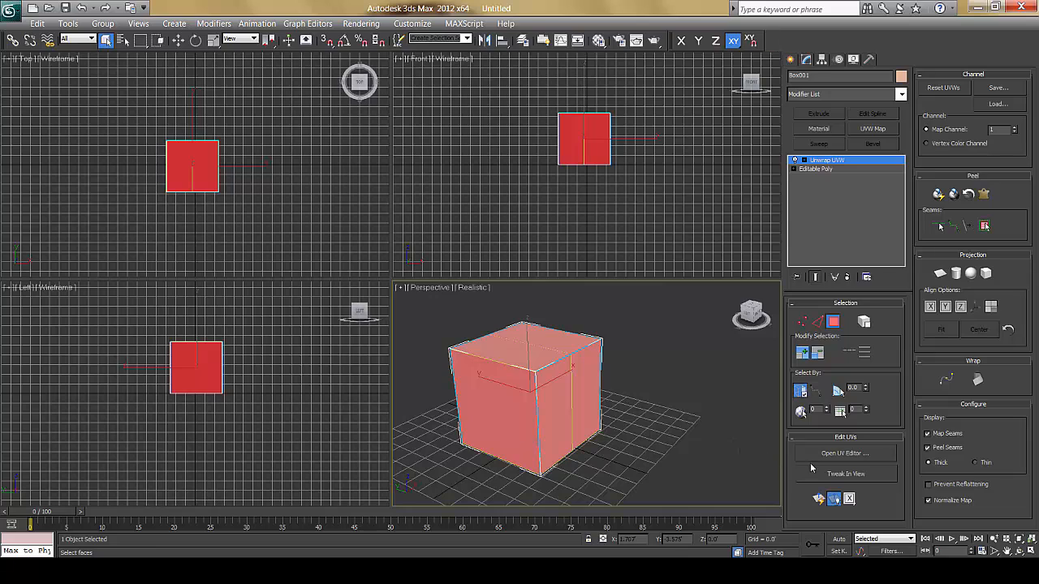
left_click(853, 459)
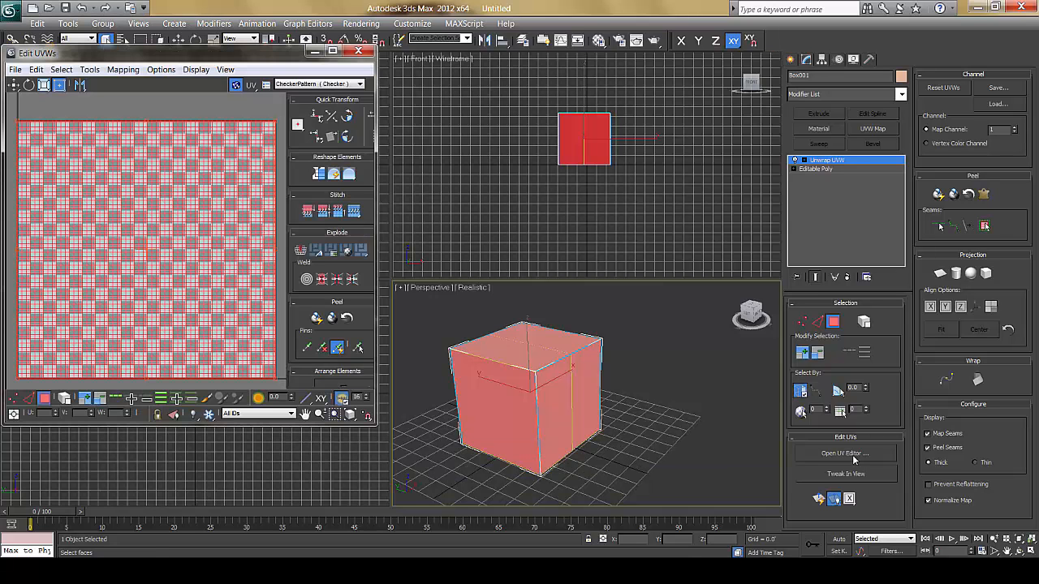
left_click_drag(251, 59, 409, 93)
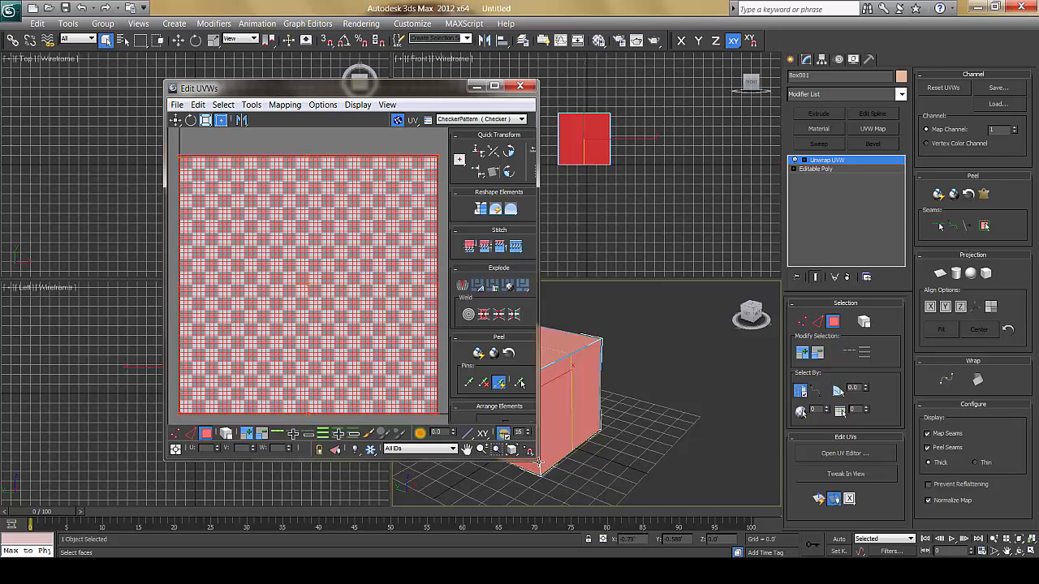
left_click_drag(538, 461, 697, 523)
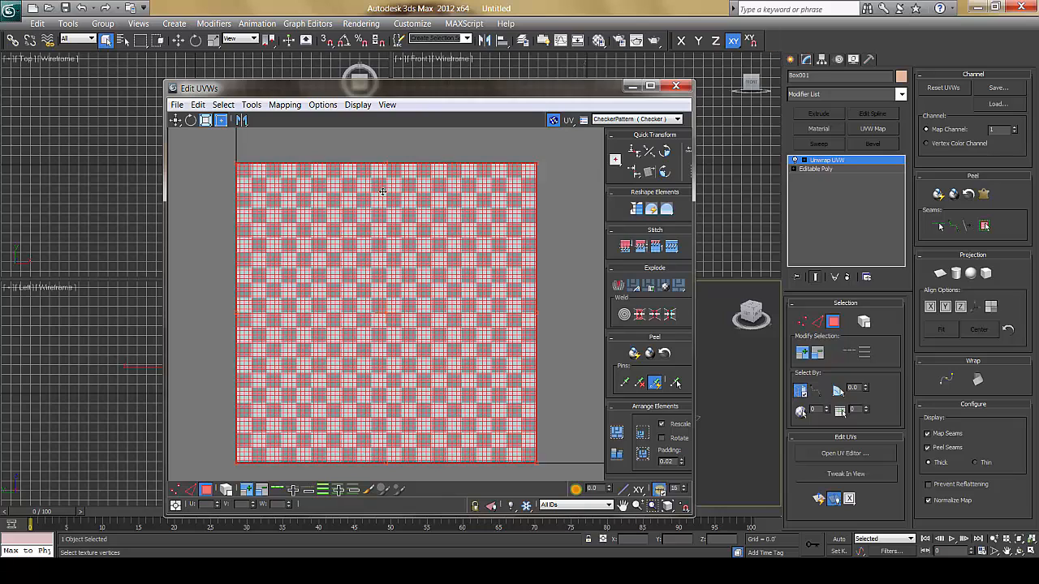
left_click(206, 121)
left_click(554, 120)
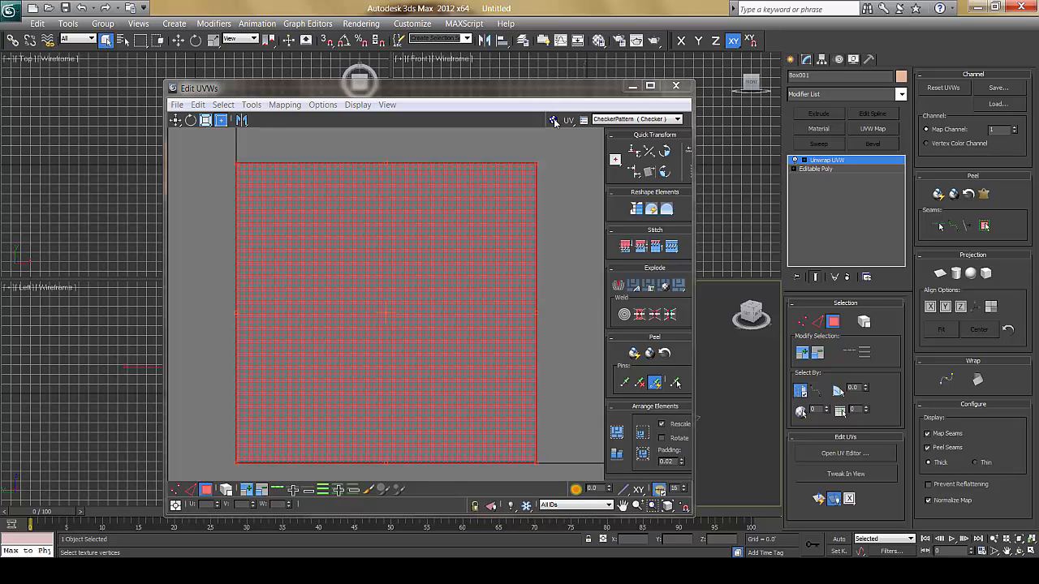
- Apply Unfold Mapping to the selected faces using Walk to closest face with Normalize Clusters enabled
left_click(286, 106)
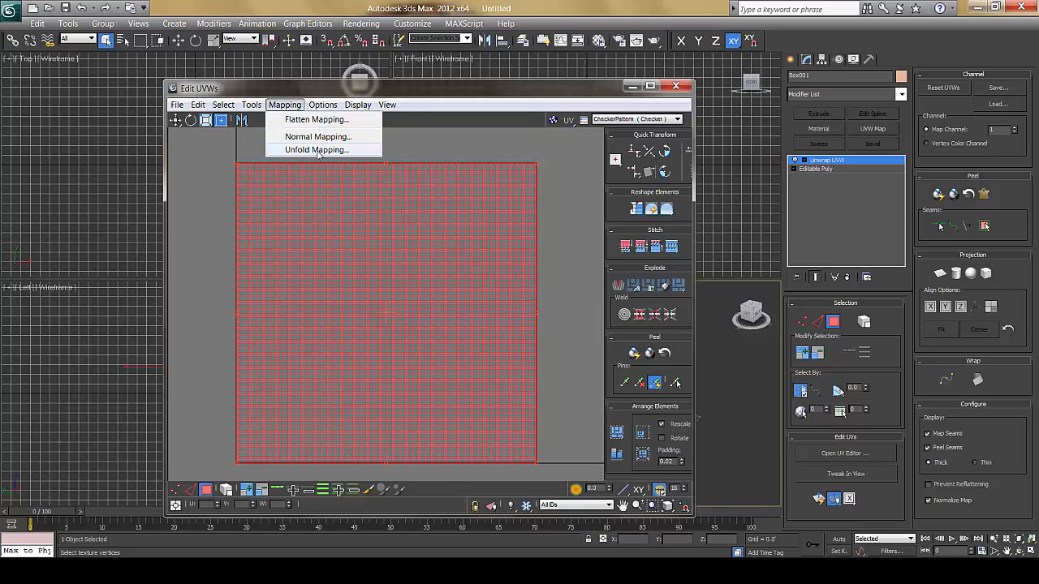
left_click(317, 151)
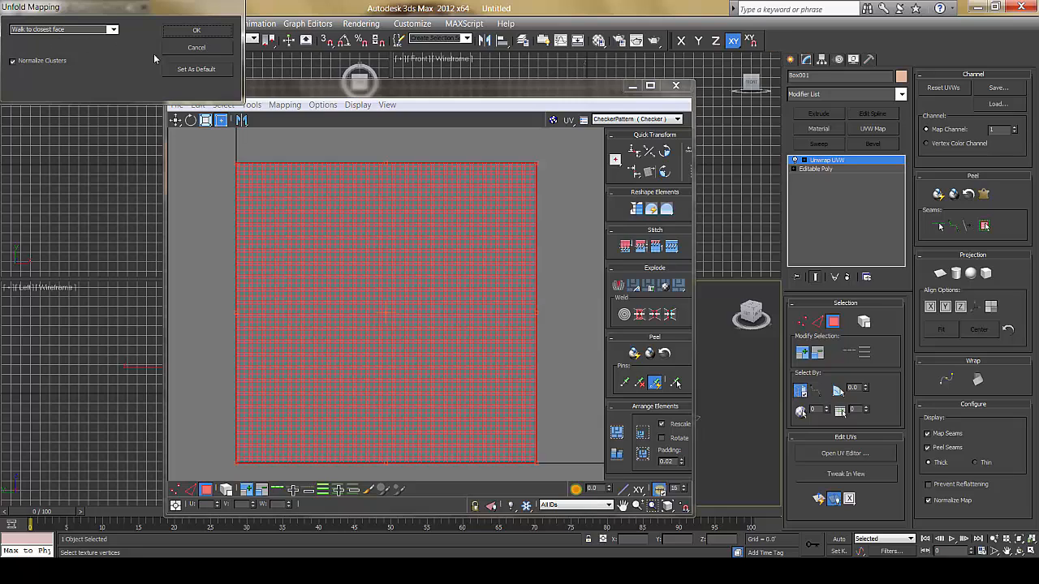
left_click(198, 31)
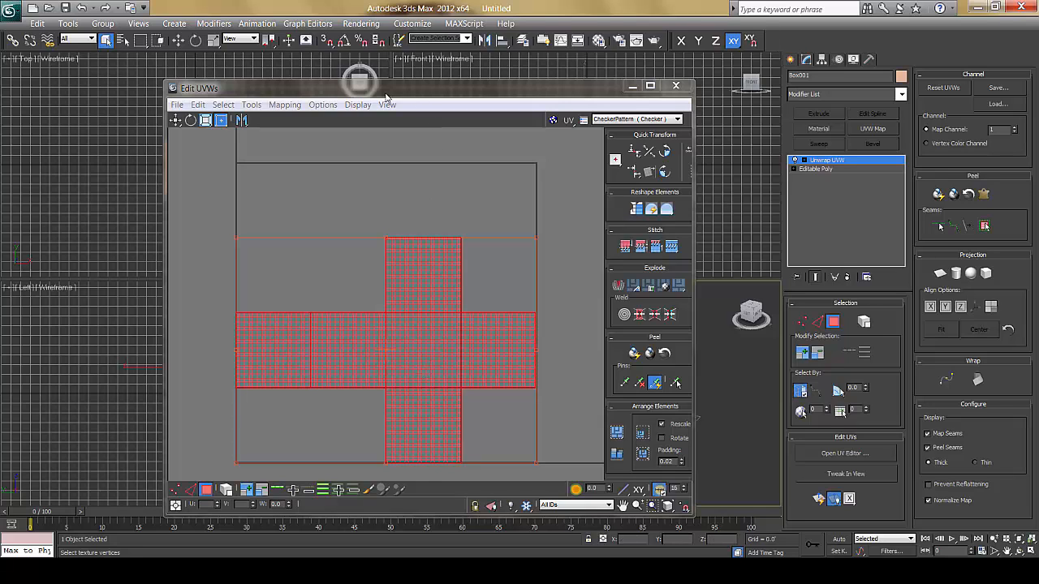
left_click_drag(388, 89, 145, 89)
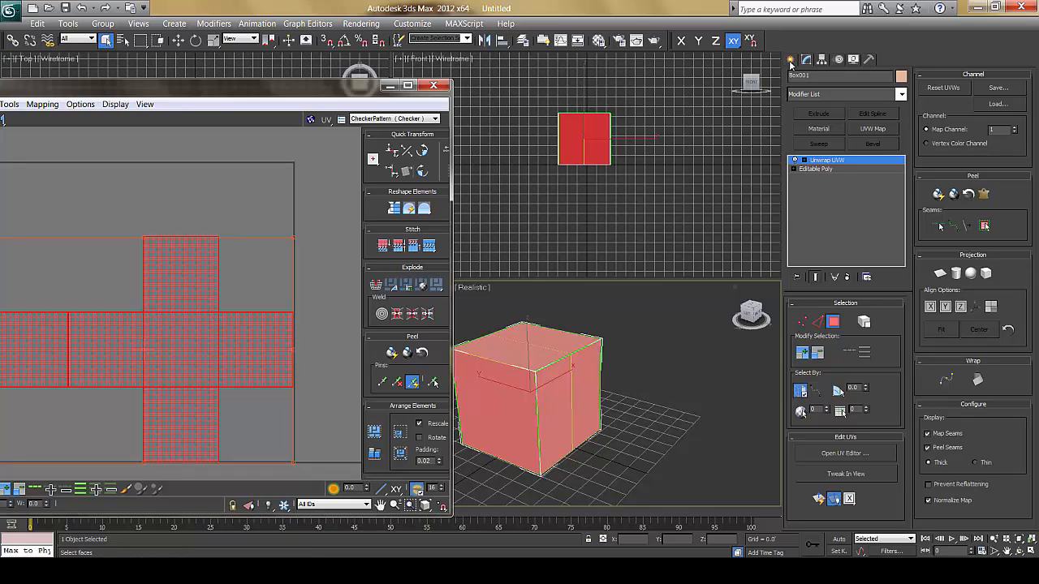
left_click(790, 62)
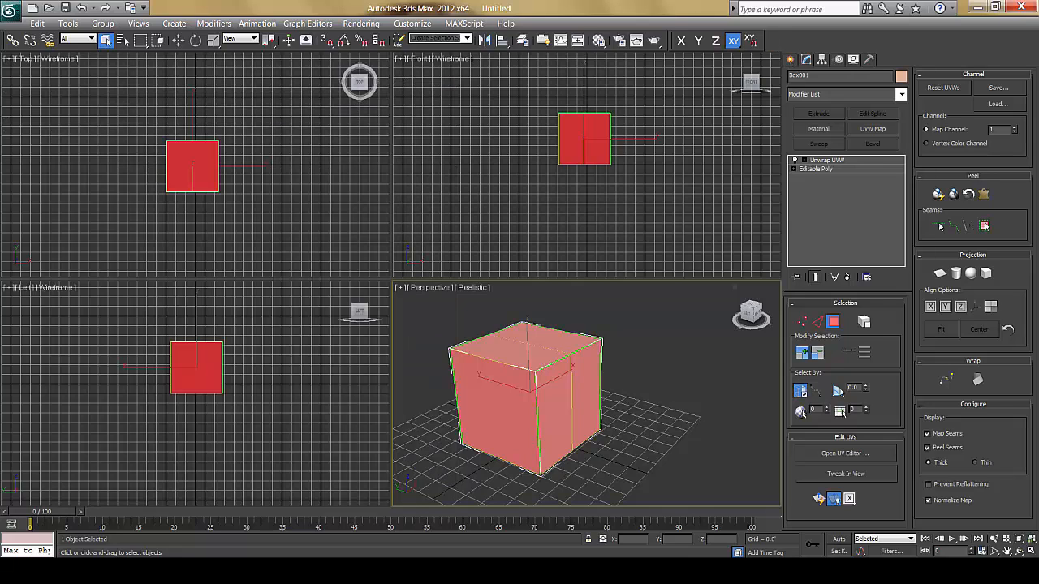
left_click(687, 446)
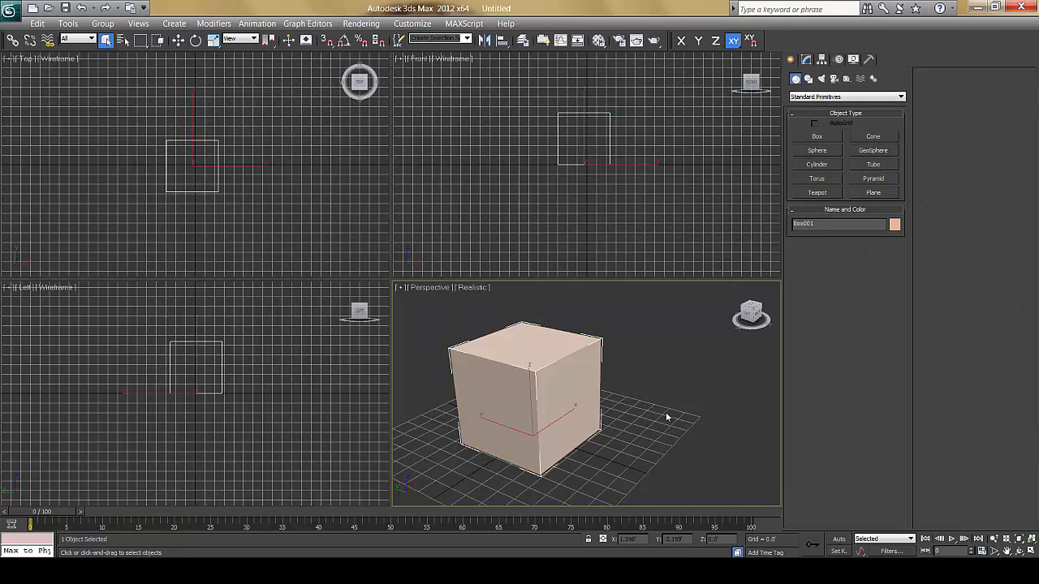
left_click(540, 378)
- Return to the cube's modifier settings and reopen the UV editor, placing its window so the whole unfolded layout is in view
left_click(806, 59)
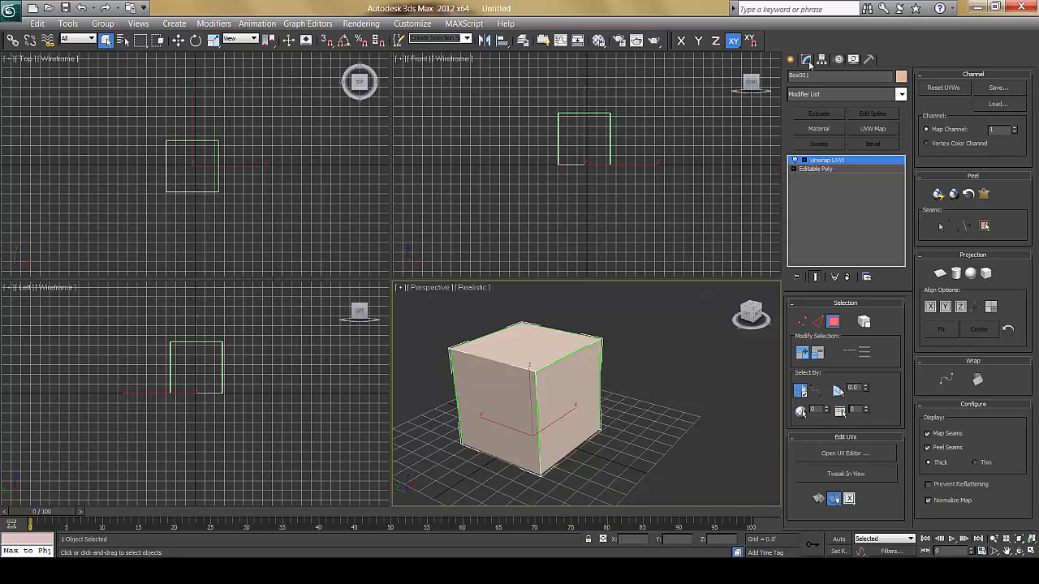
left_click(857, 454)
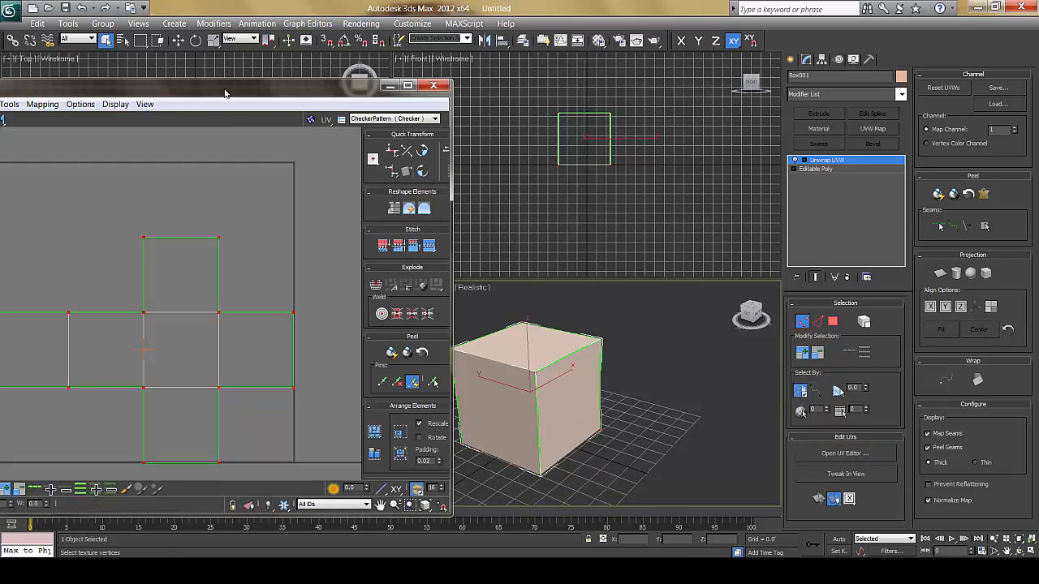
left_click_drag(227, 86, 480, 75)
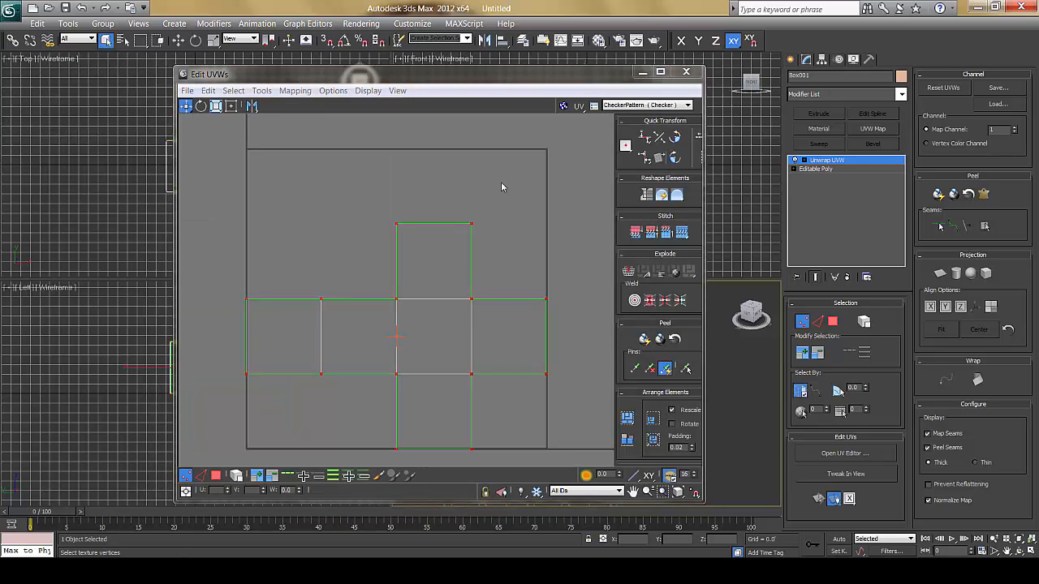
left_click_drag(462, 69, 436, 56)
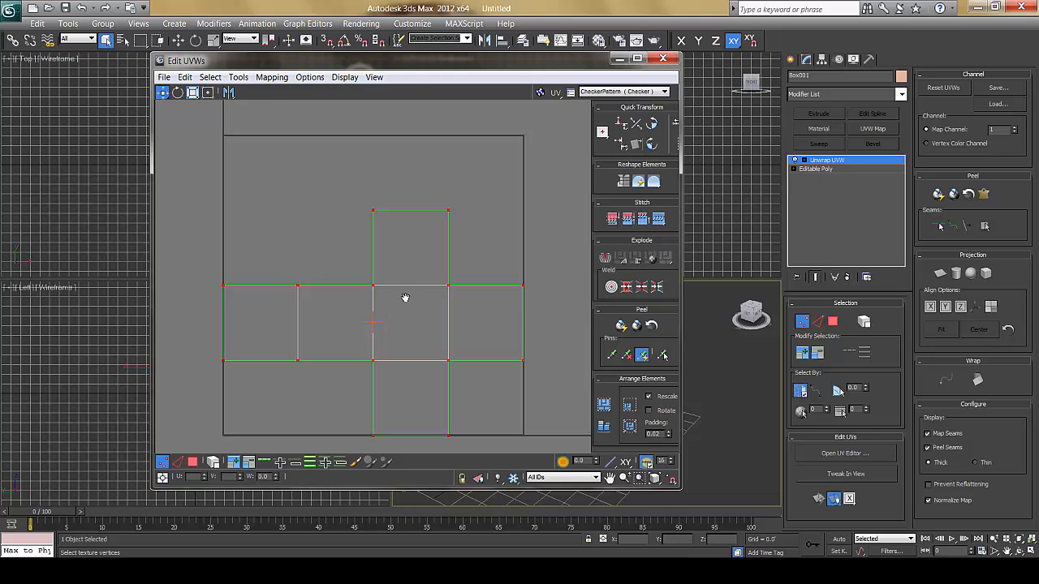
middle_click_drag(406, 297, 414, 290)
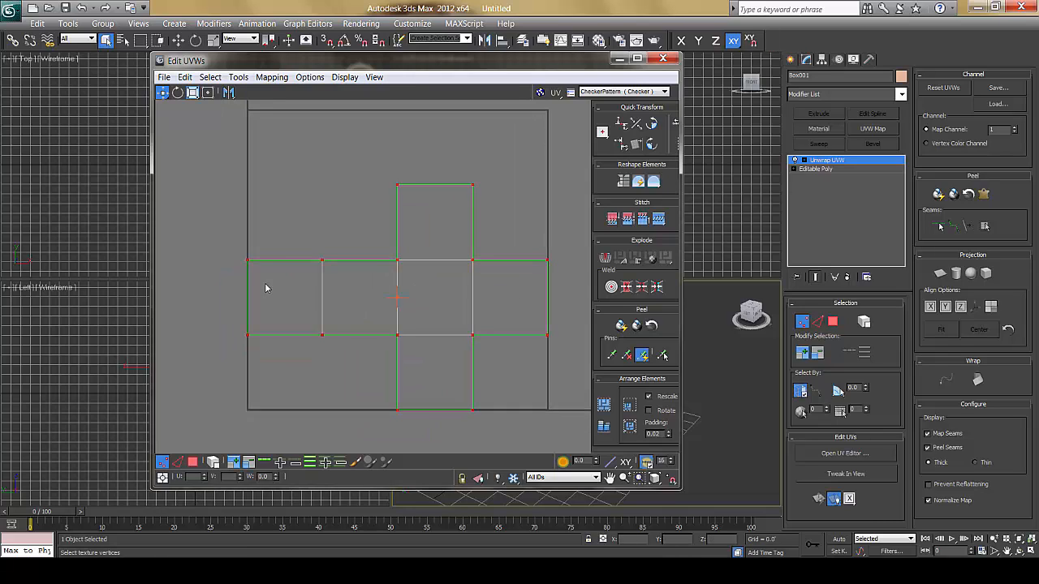
middle_click_drag(320, 195, 309, 221)
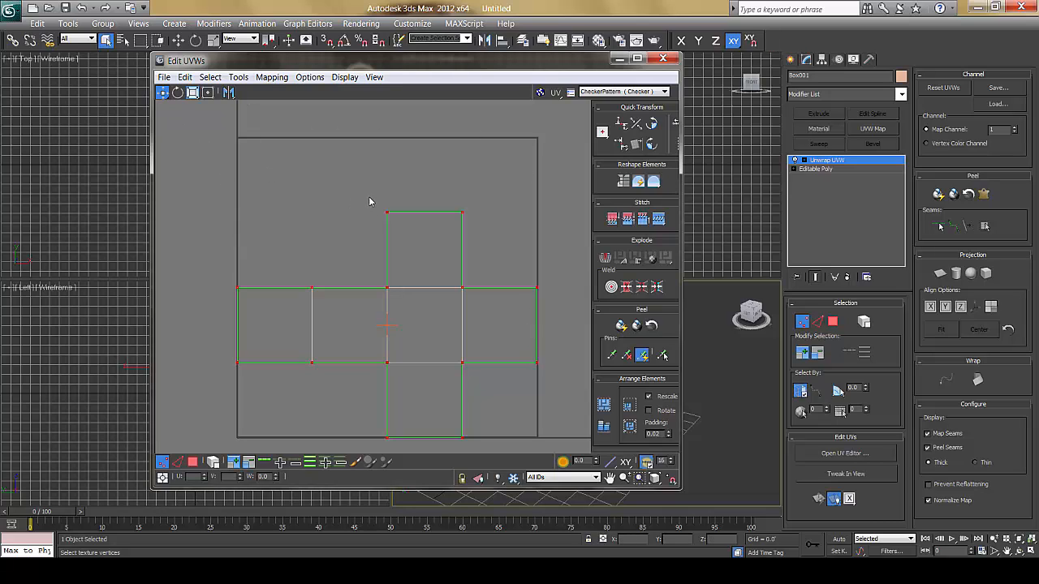
- Try moving and rotating the topmost vertices of the unfolded layout, undoing each change
left_click_drag(381, 206, 368, 186)
key("ctrl+z")
left_click(177, 92)
left_click_drag(365, 192, 473, 262)
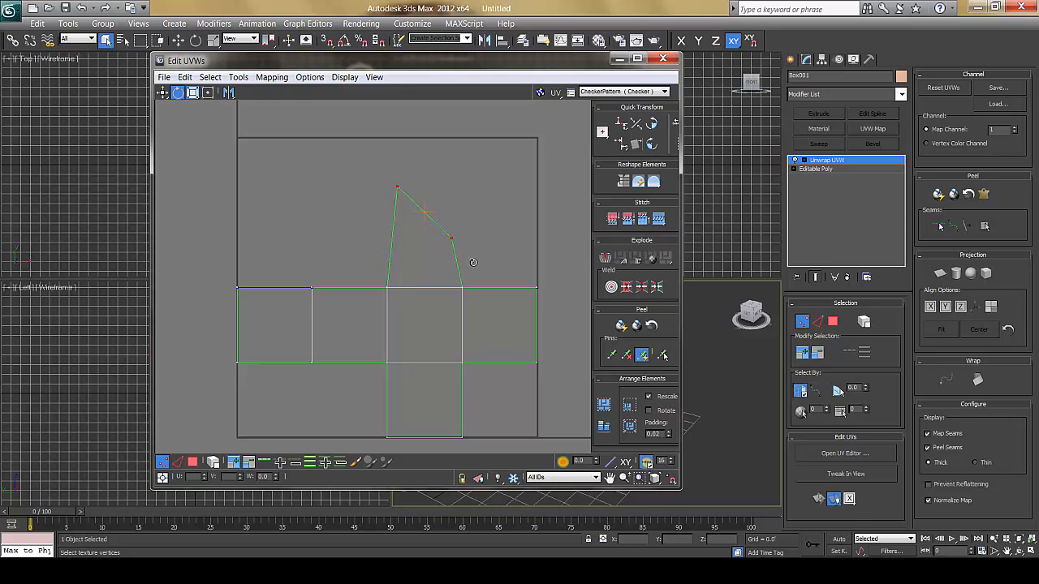
key("ctrl+z")
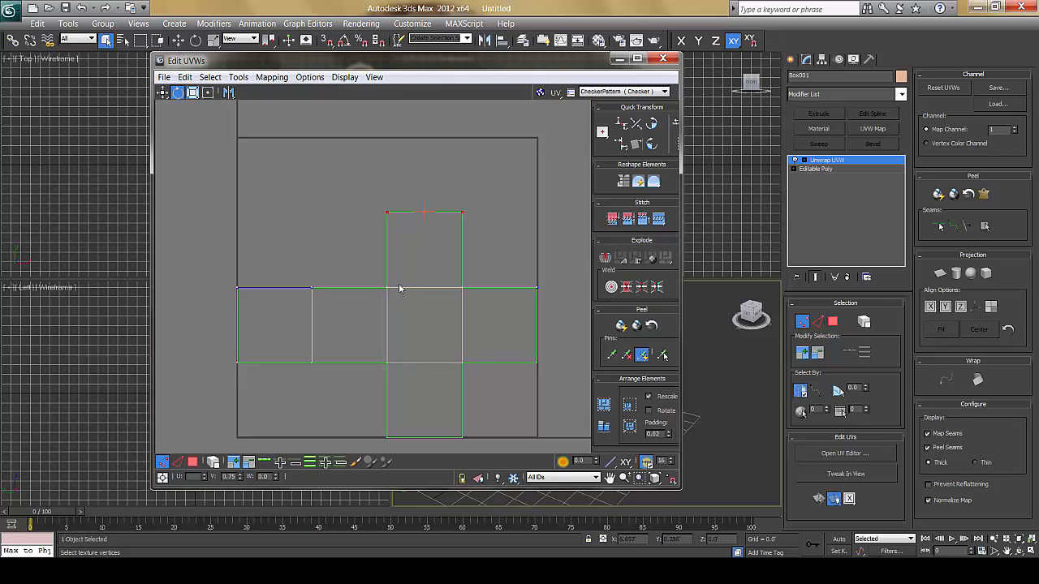
- Select all vertices of the unfolded layout and scale it down slightly so it sits inside the UV tile border
left_click(194, 93)
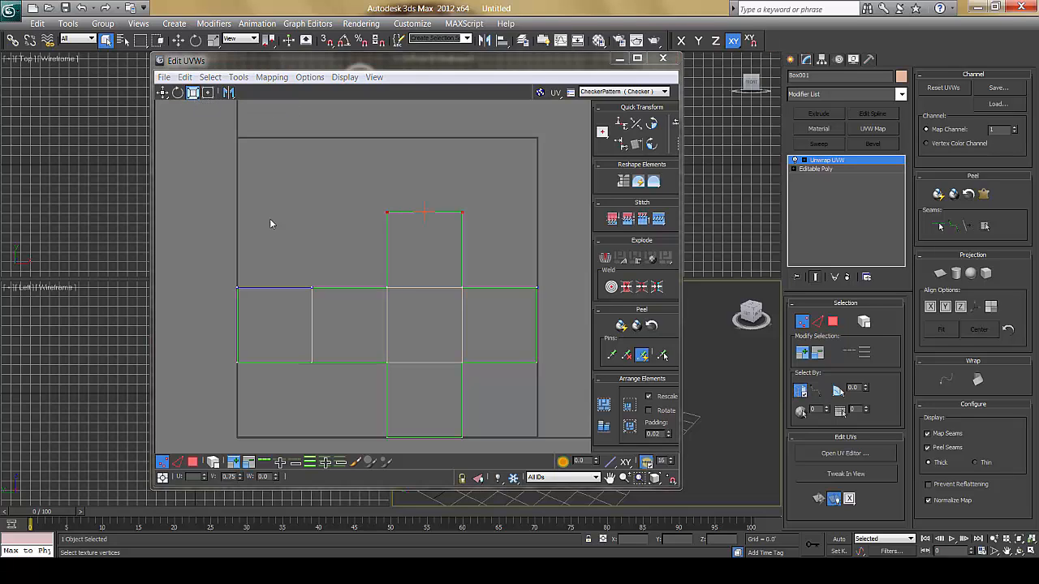
left_click_drag(208, 160, 568, 448)
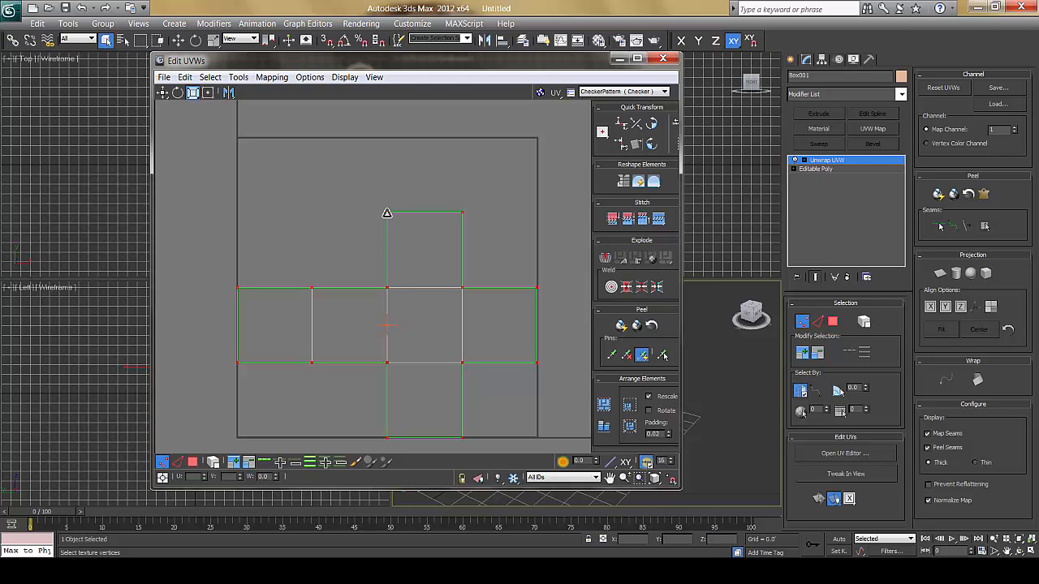
left_click_drag(388, 214, 403, 271)
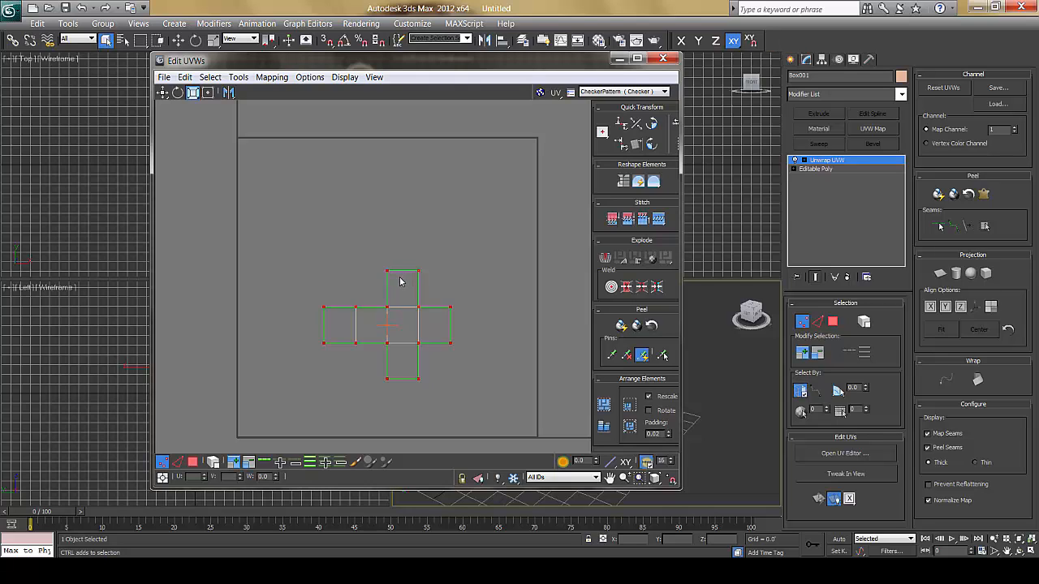
key("ctrl+z")
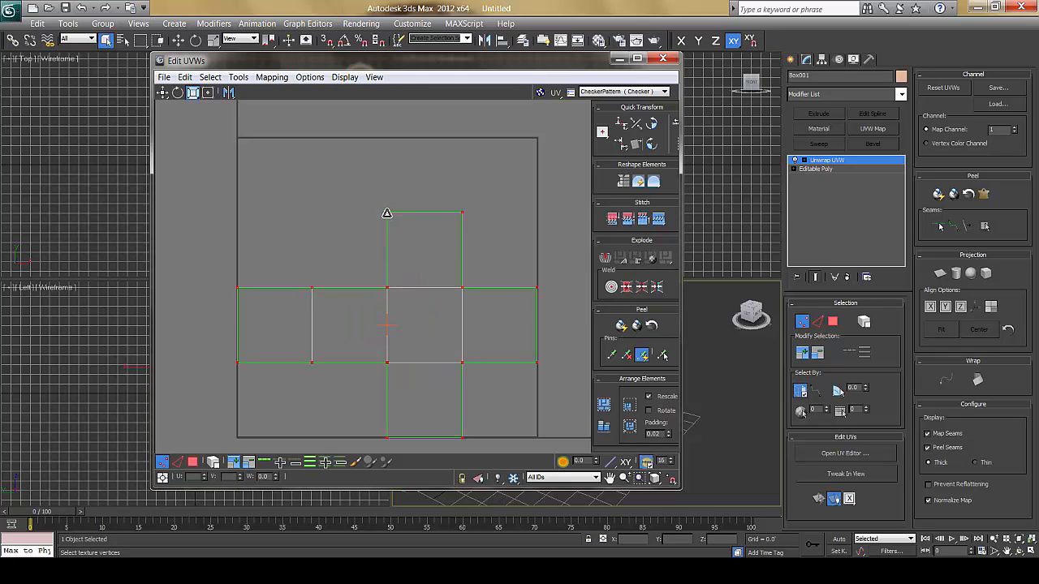
left_click_drag(387, 213, 403, 263)
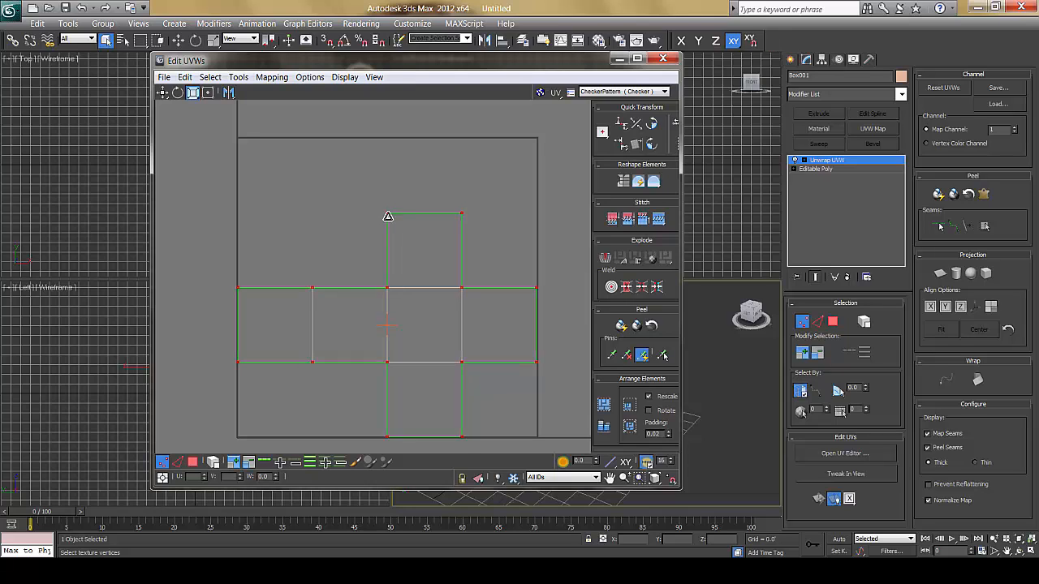
left_click_drag(386, 217, 387, 232)
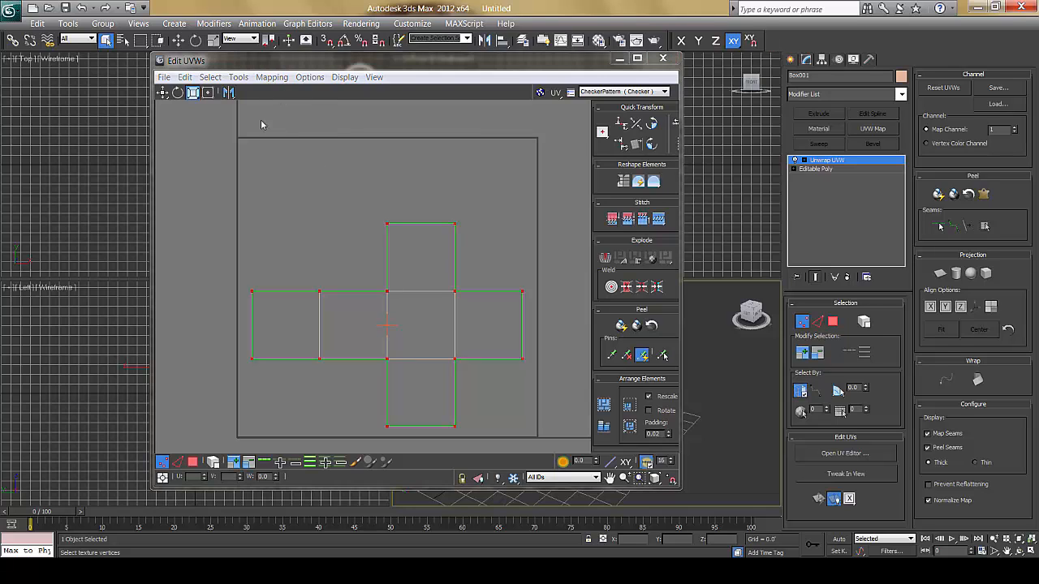
- Render the UVW template of the unfolded cube layout at 1024 by 1024
left_click(238, 78)
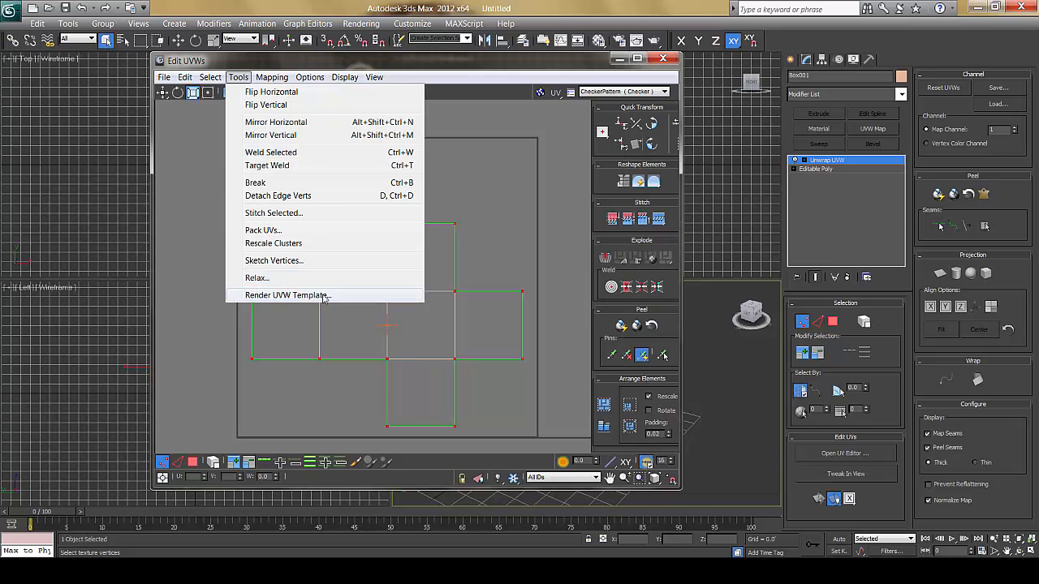
left_click(388, 63)
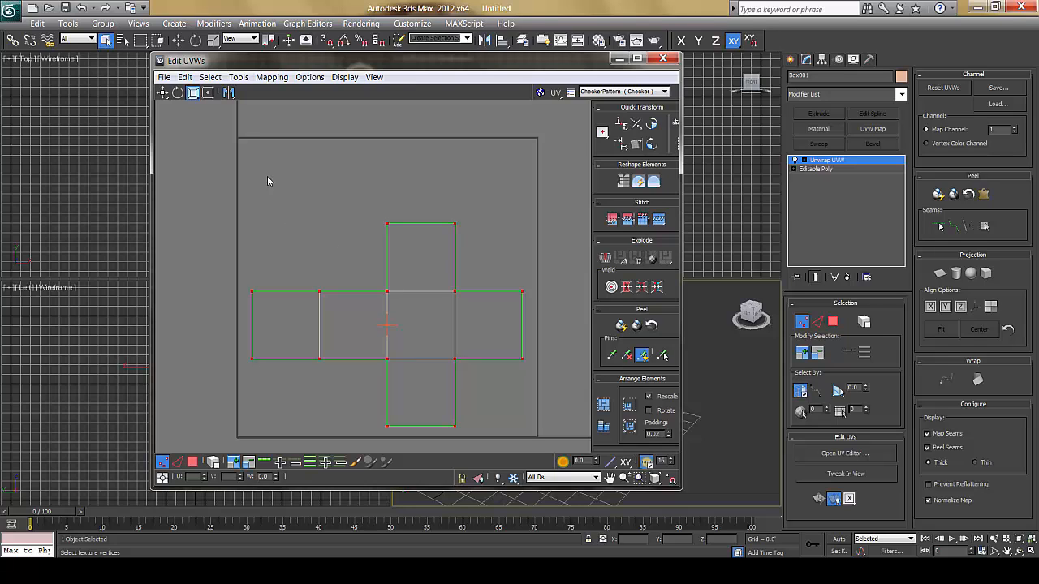
left_click(237, 77)
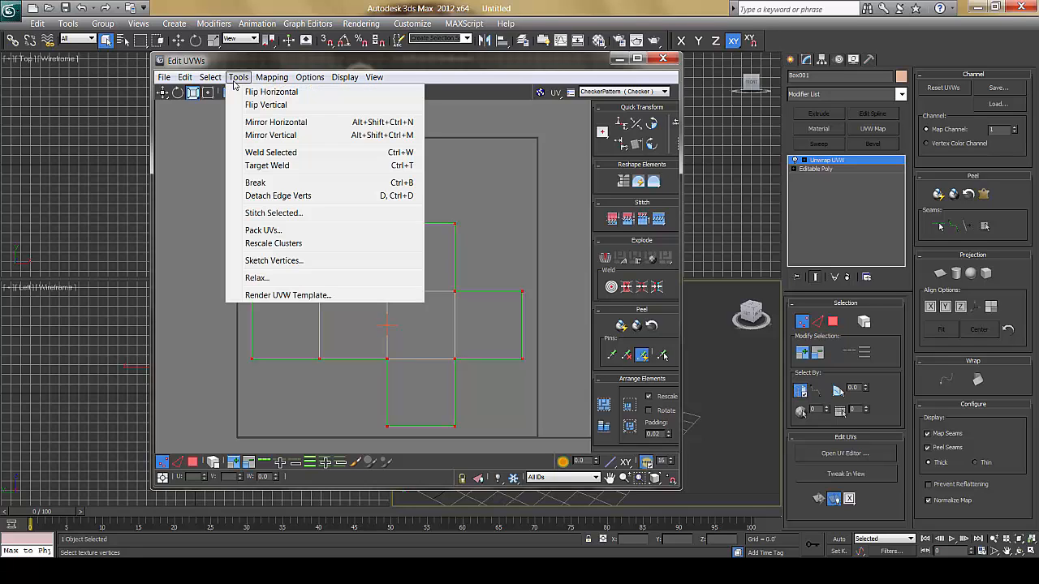
left_click(276, 296)
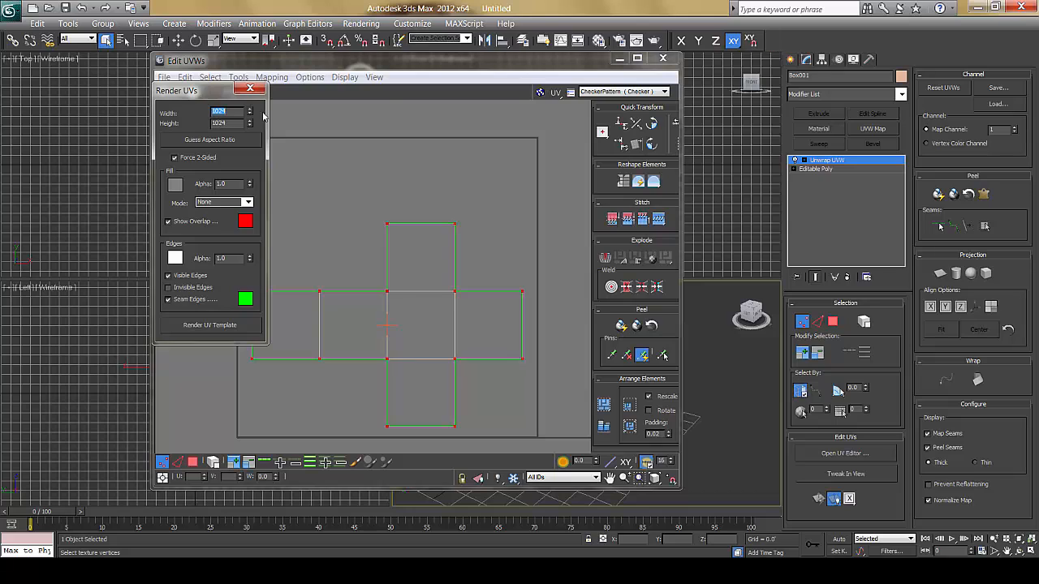
left_click_drag(207, 90, 335, 110)
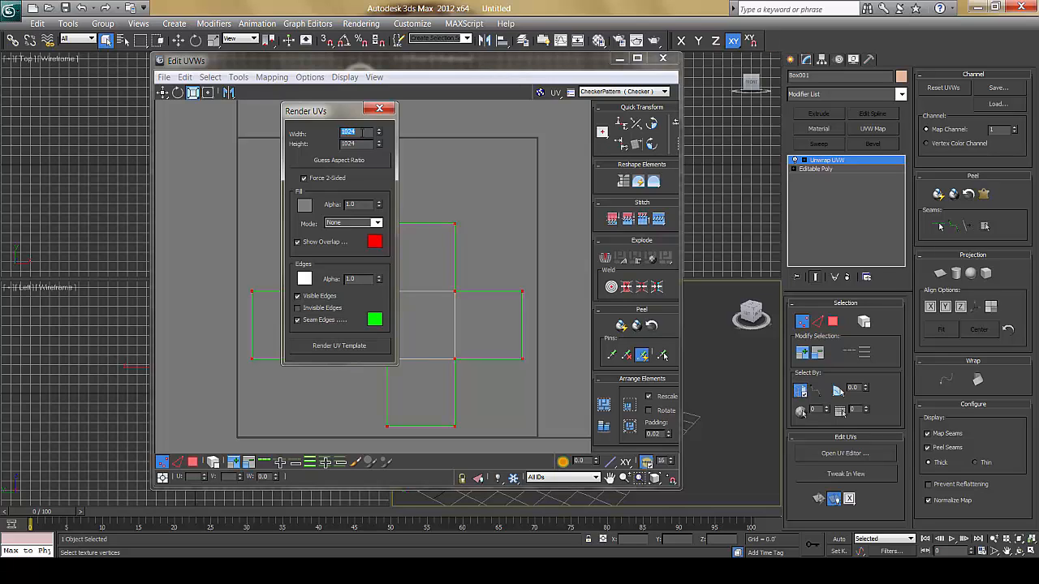
left_click(334, 346)
left_click_drag(400, 18, 376, 16)
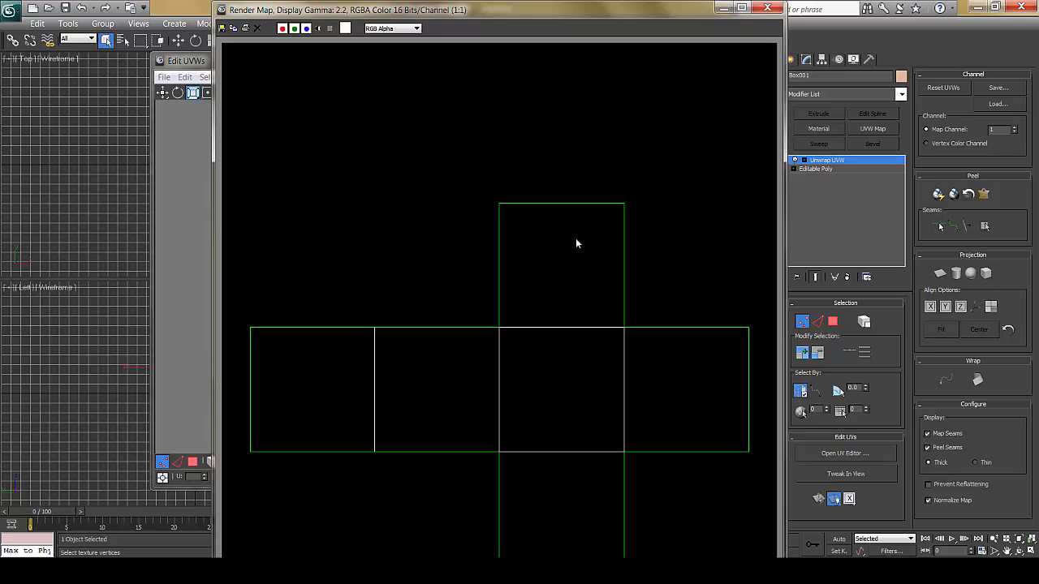
- Save the rendered template as a Targa image named UV Render in the UVW mapping in 3dmax folder, and close the render window
left_click(221, 30)
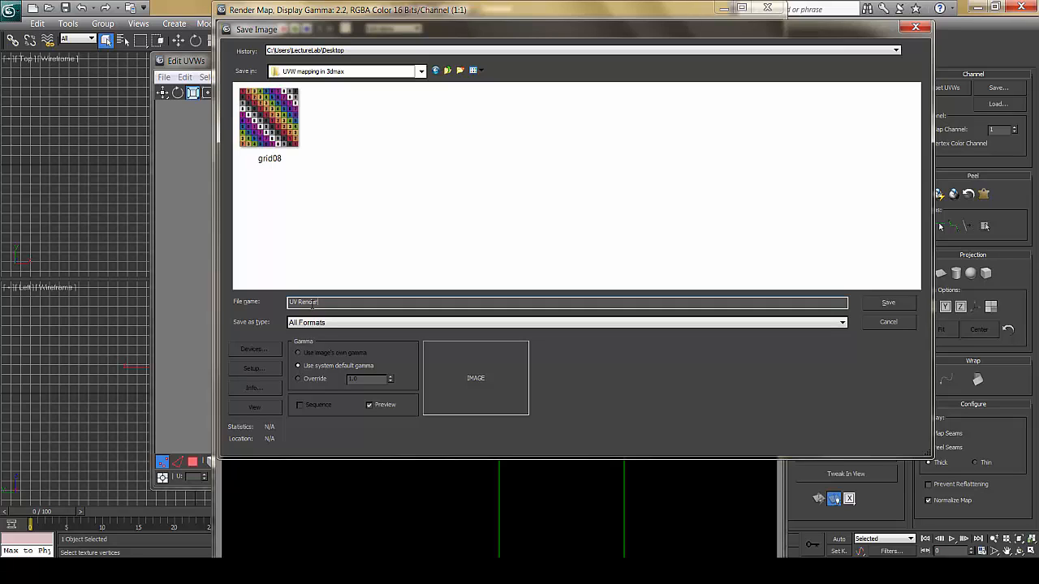
left_click(302, 323)
left_click(309, 324)
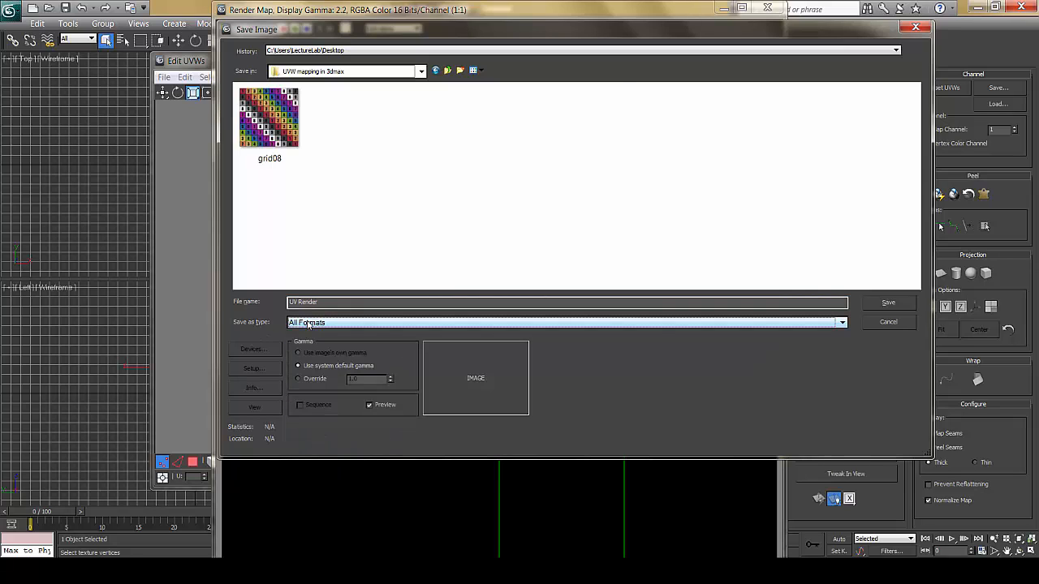
key("t")
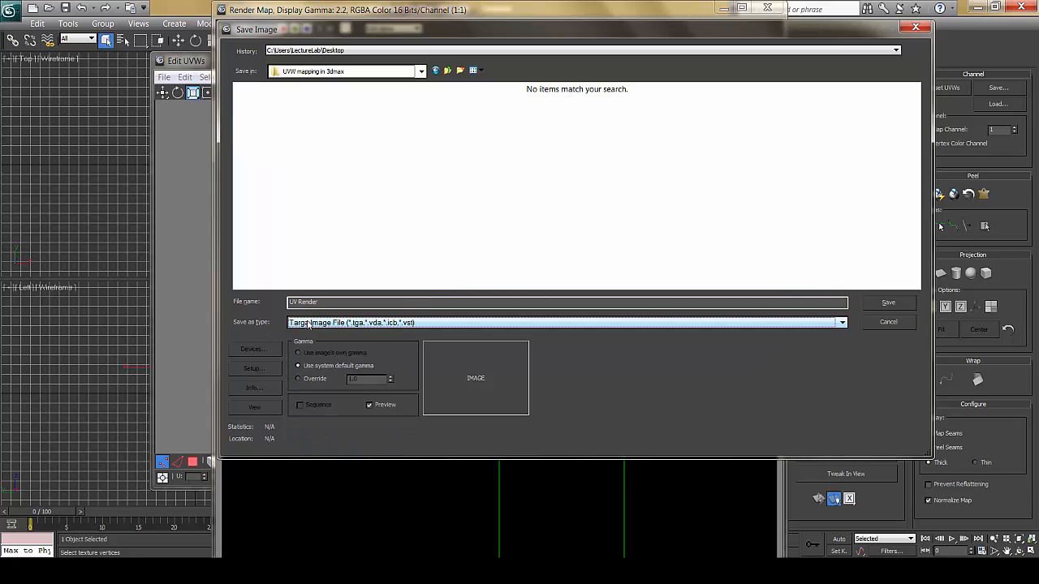
left_click(882, 303)
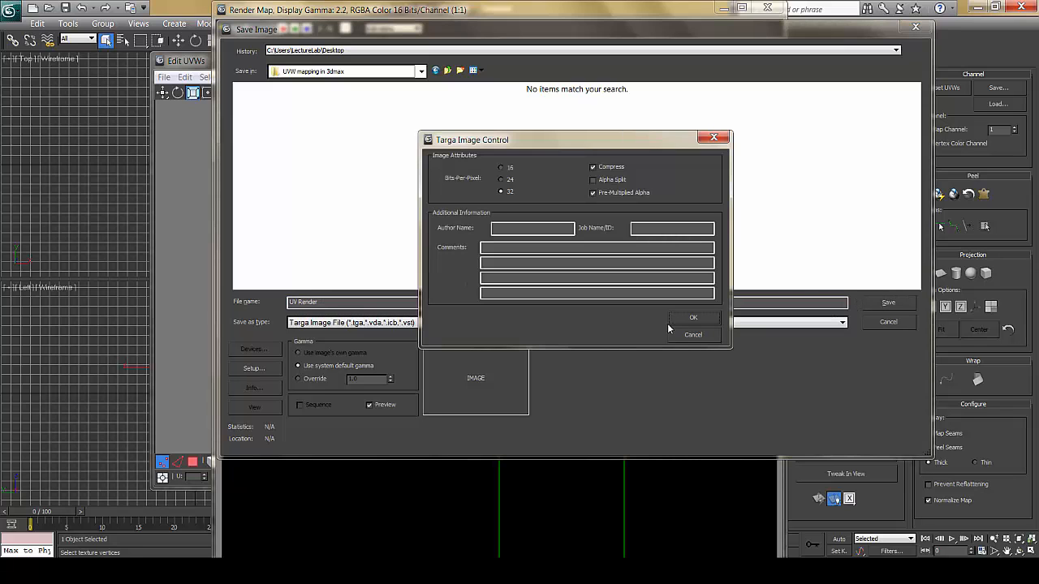
left_click(692, 320)
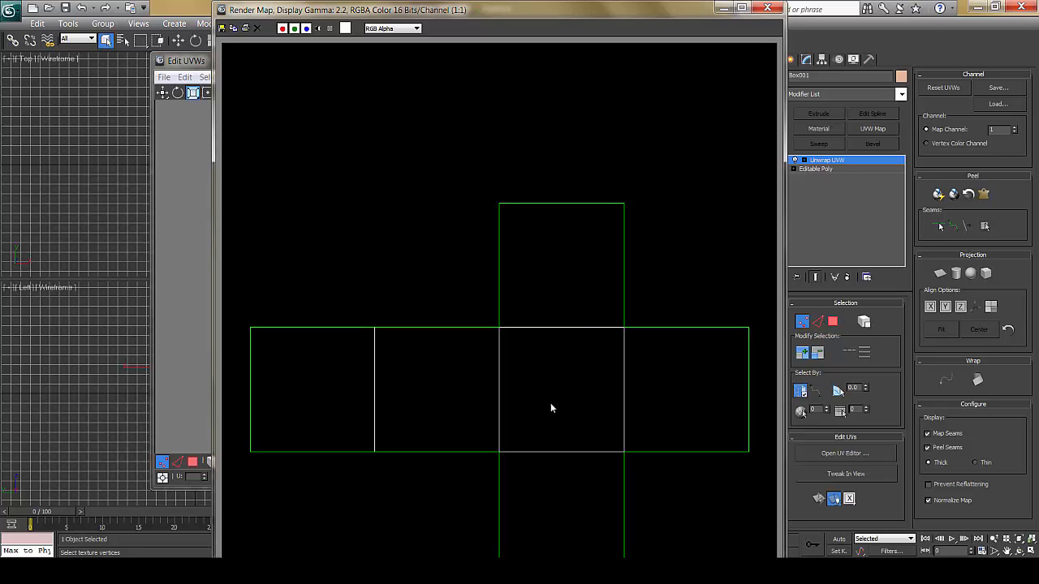
left_click(766, 8)
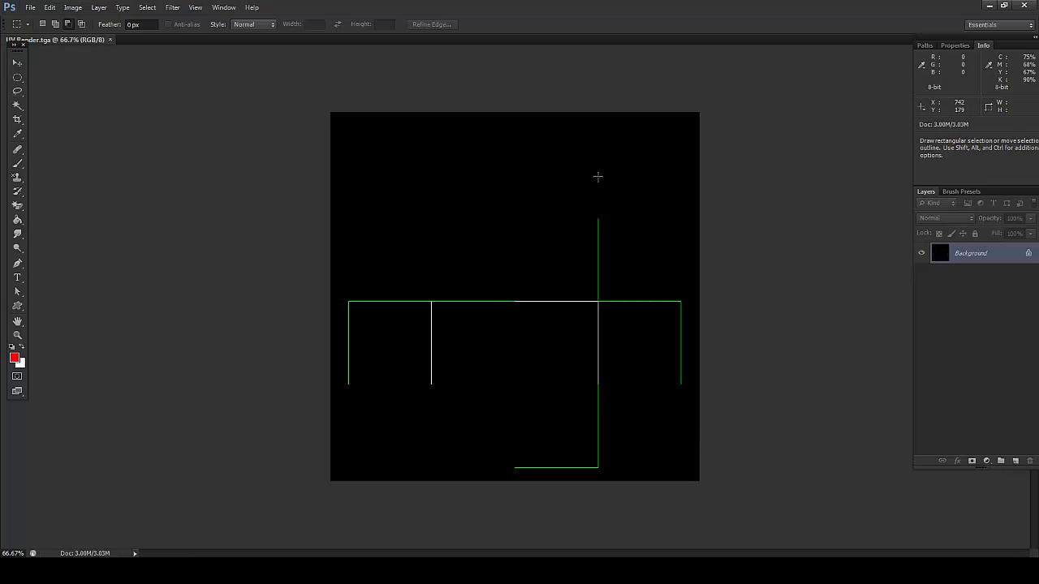
- Switch to Photoshop and convert the locked background of UV Render.tga into a regular layer
key("ctrl+plus")
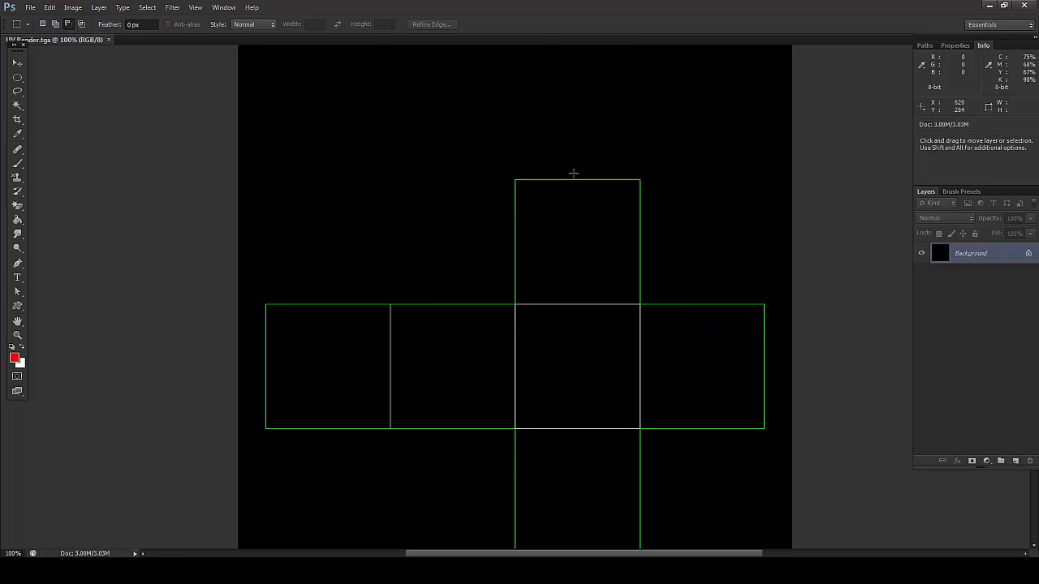
left_click_drag(558, 362, 499, 312)
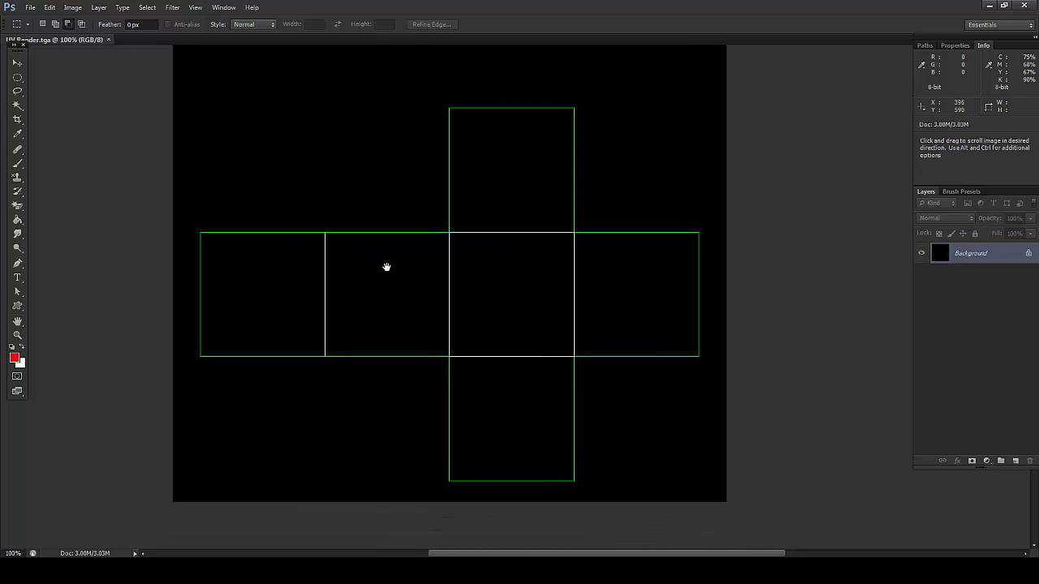
left_click_drag(513, 278, 513, 285)
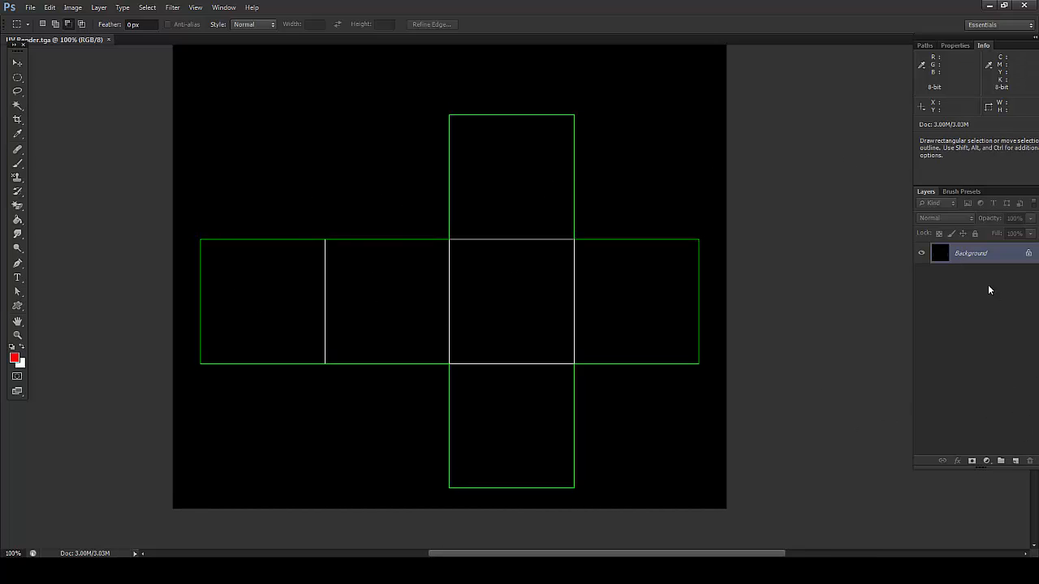
double_click(970, 253)
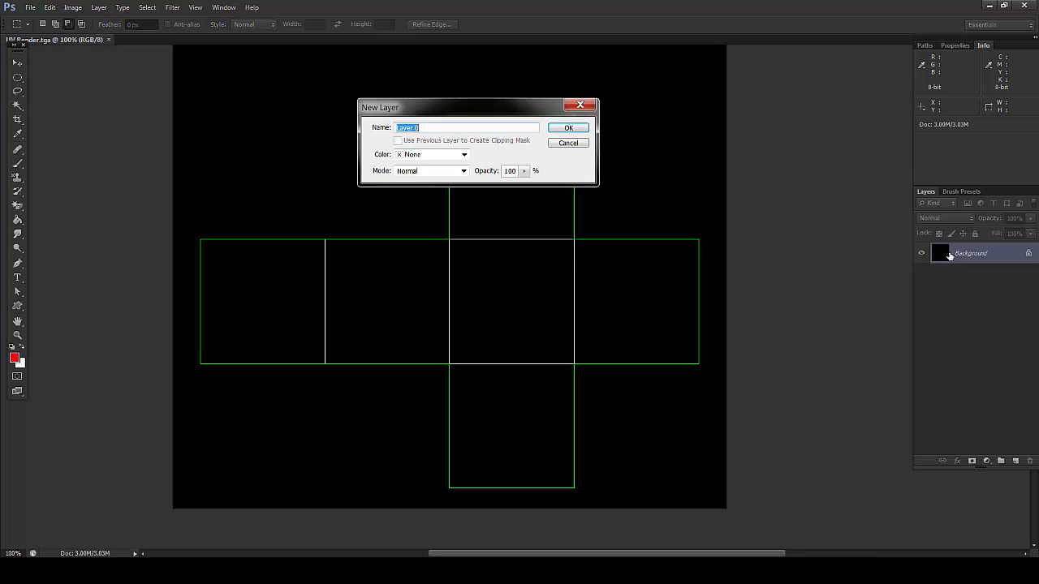
left_click(564, 129)
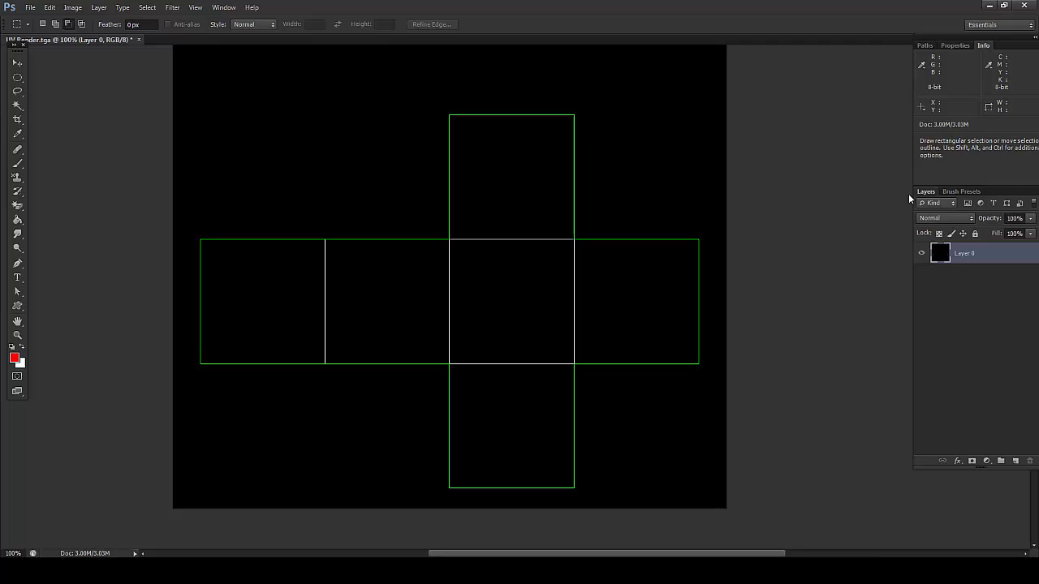
- Add a new layer above the template and fill it with mid grey (757575)
left_click_drag(922, 192, 872, 192)
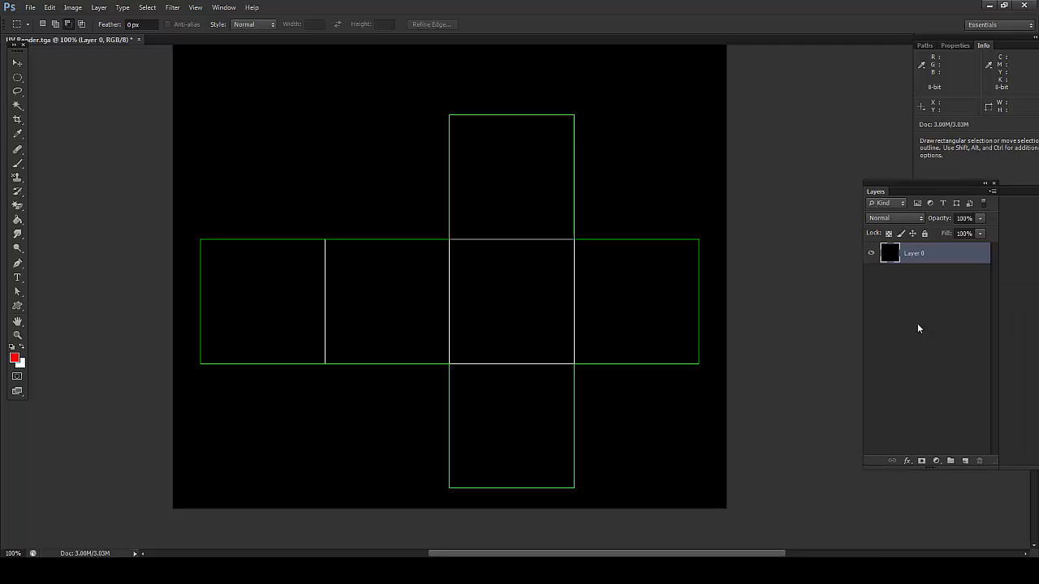
left_click(966, 461)
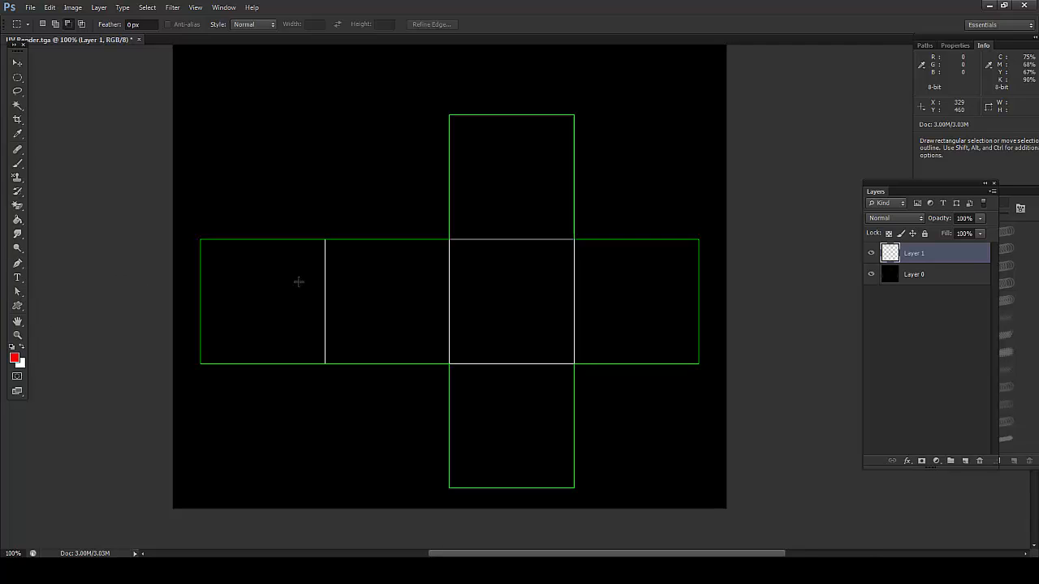
left_click(14, 358)
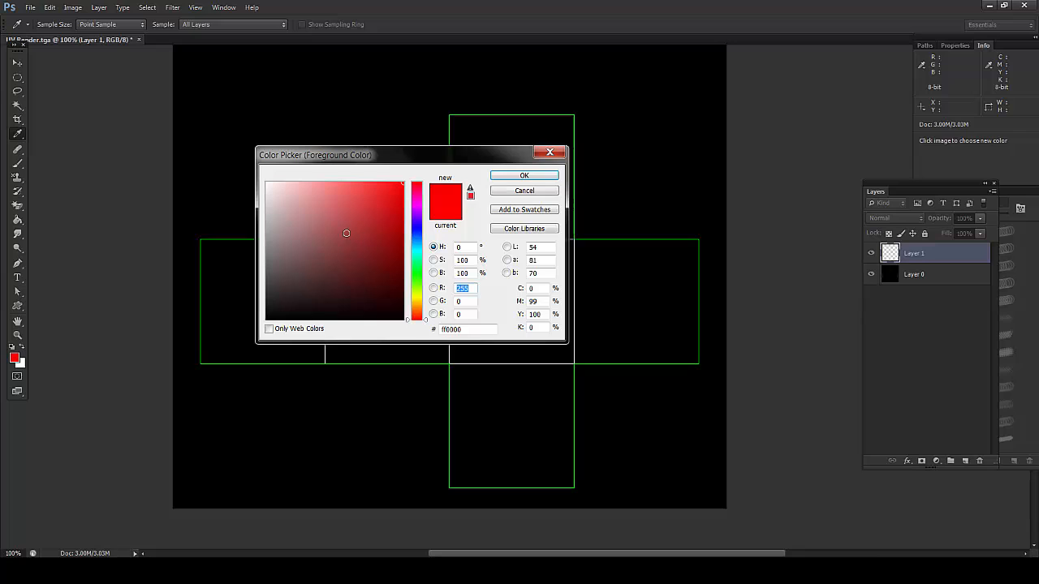
left_click_drag(347, 234, 260, 257)
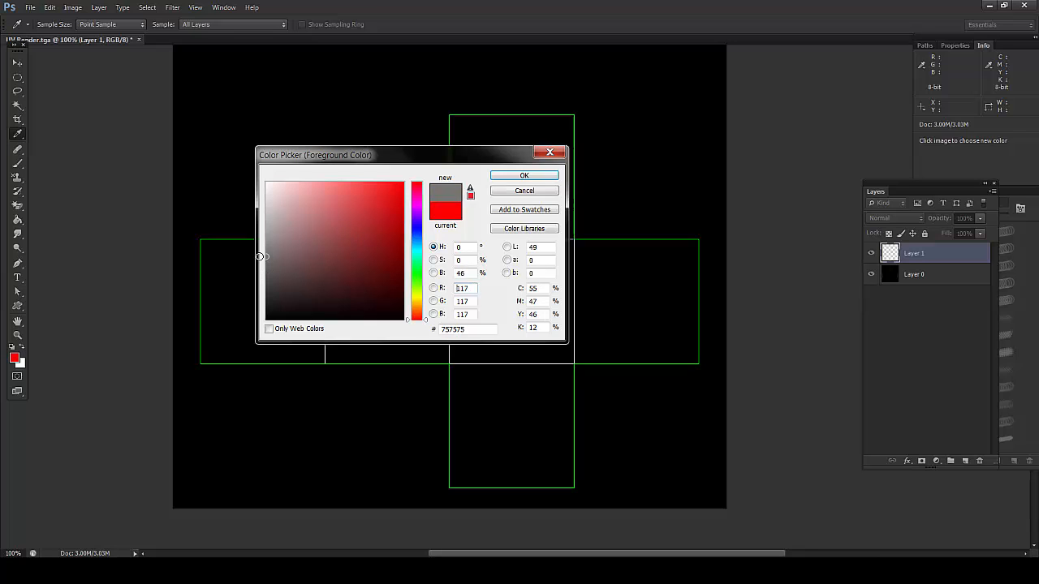
left_click(524, 176)
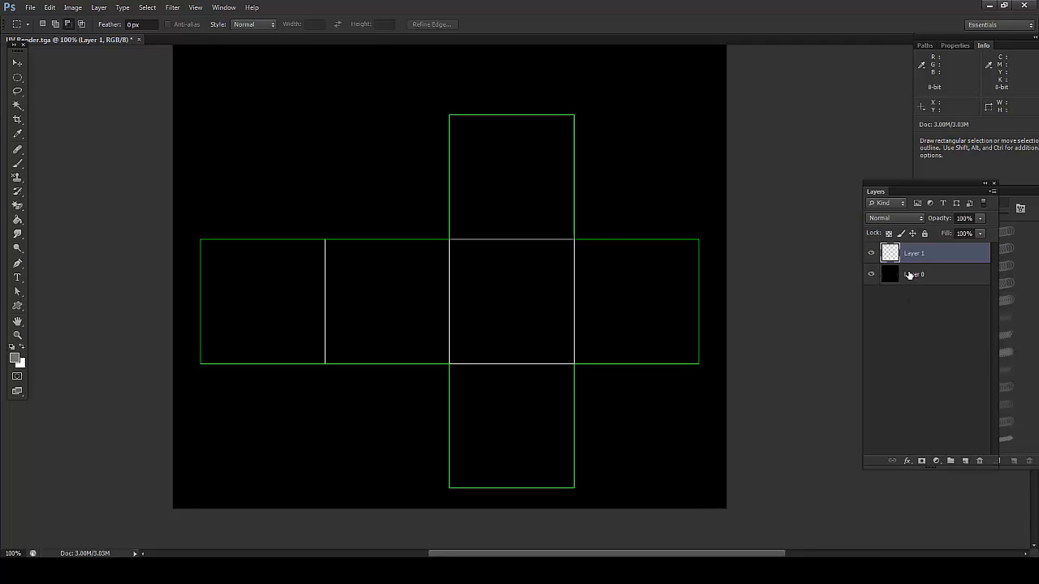
key("alt+BackSpace")
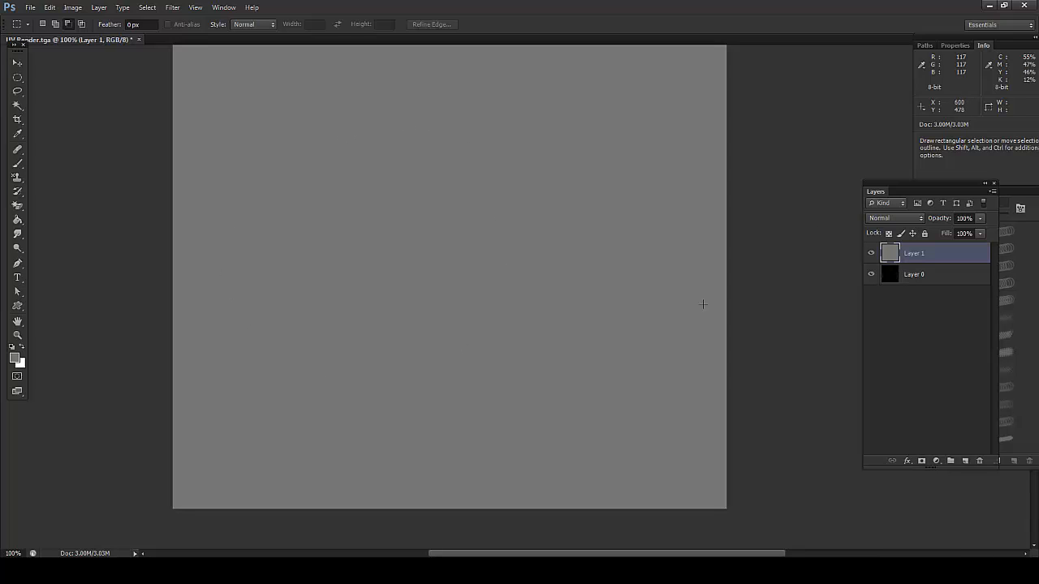
- Move the UV template layer above the grey layer and set its opacity to 45%
left_click(915, 275)
left_click_drag(914, 276, 939, 221)
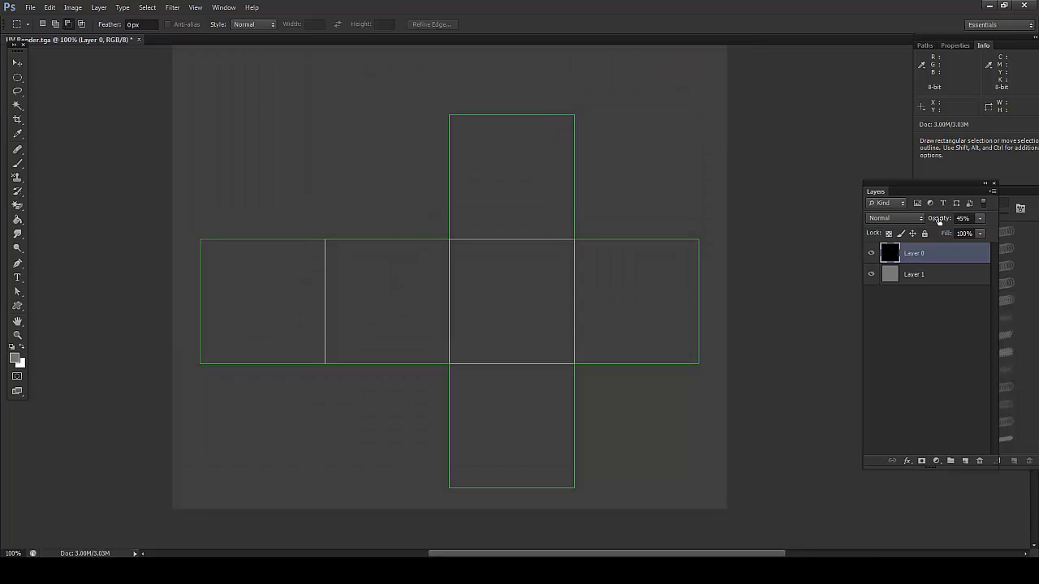
- Add a new layer above the grey one and make a circular selection about 40 px wide near the leftmost face's upper-left corner
left_click(911, 278)
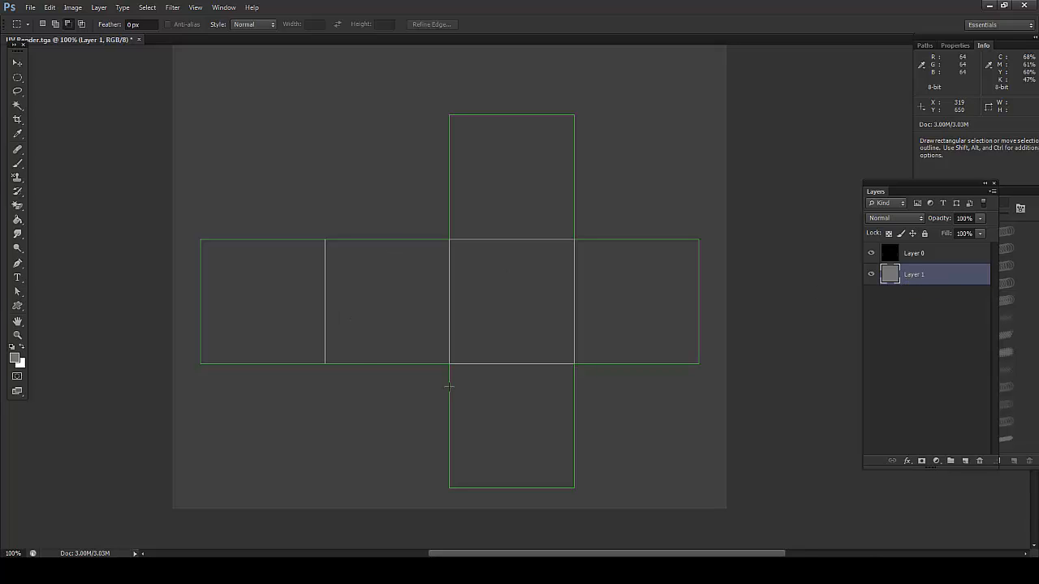
left_click(965, 461)
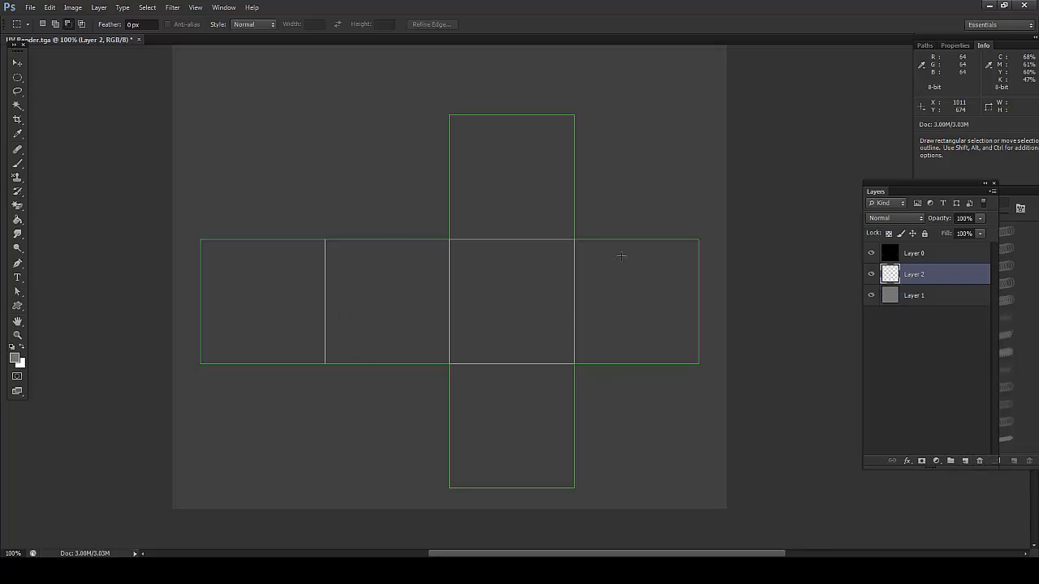
left_click(18, 81)
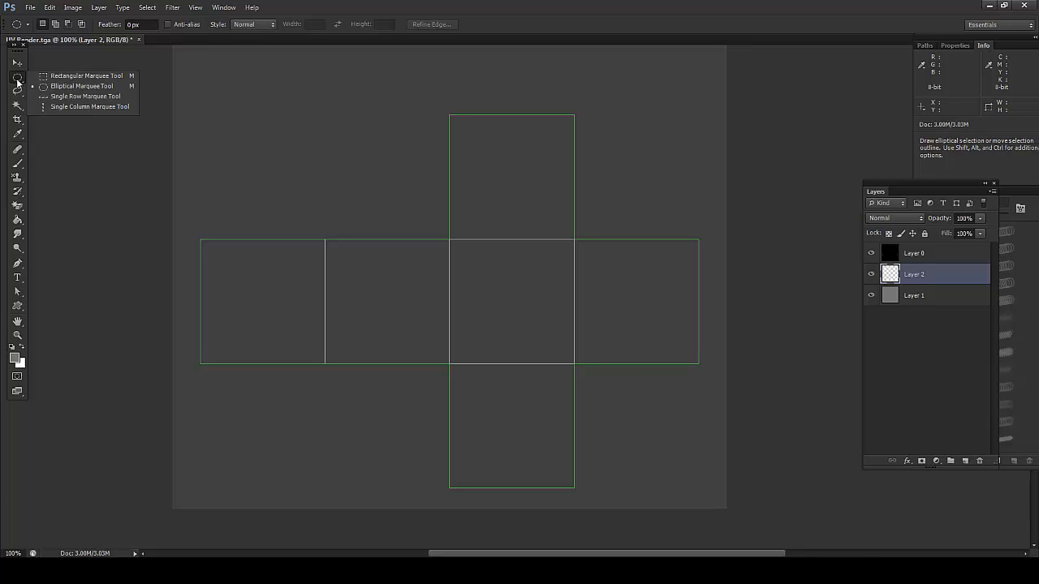
left_click(53, 87)
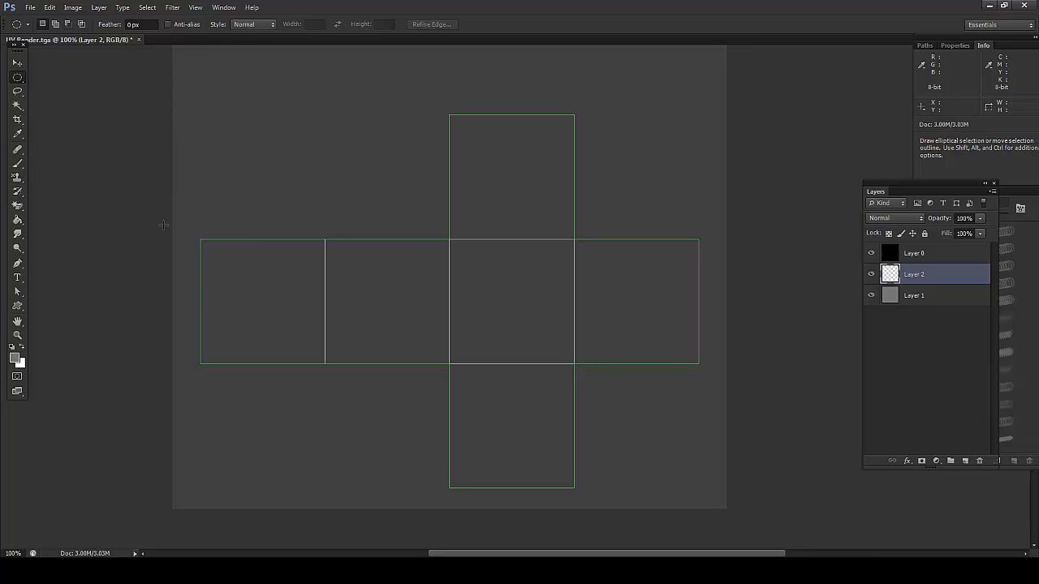
key("shift+alt")
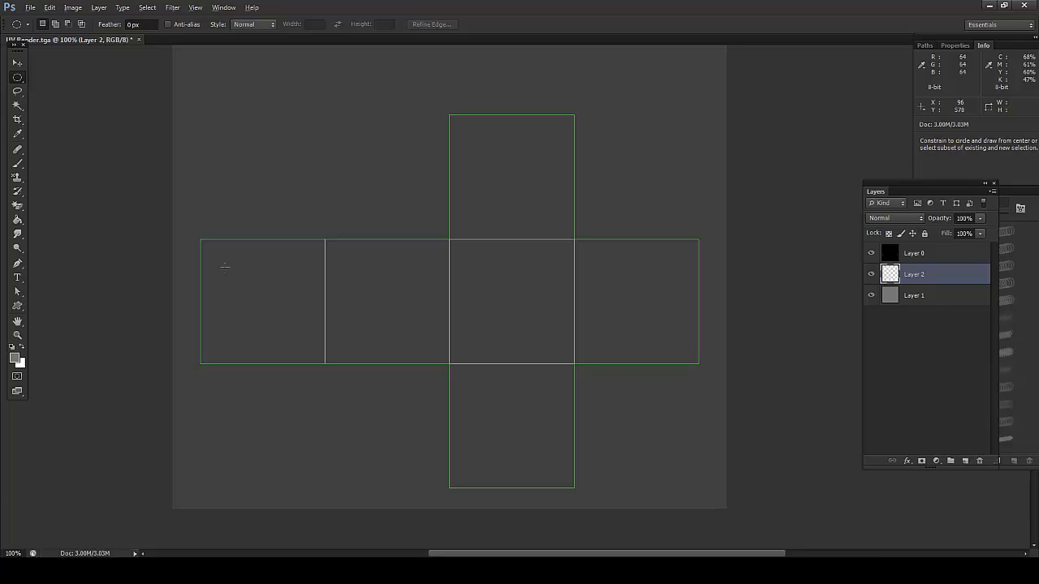
left_click_drag(225, 266, 235, 291, "alt+shift")
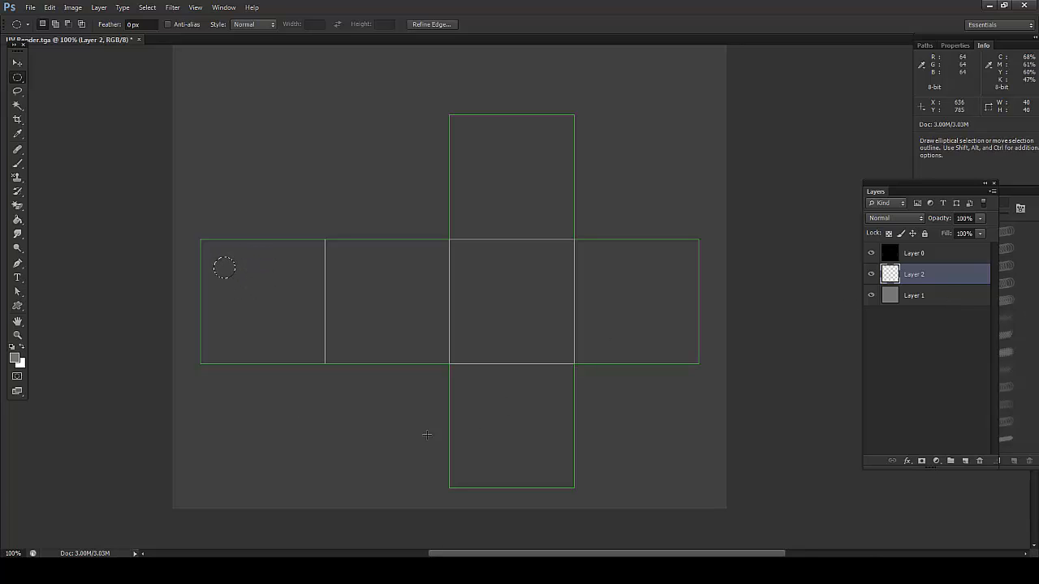
- Fill the circular selection with black (000000) and deselect it
left_click(14, 358)
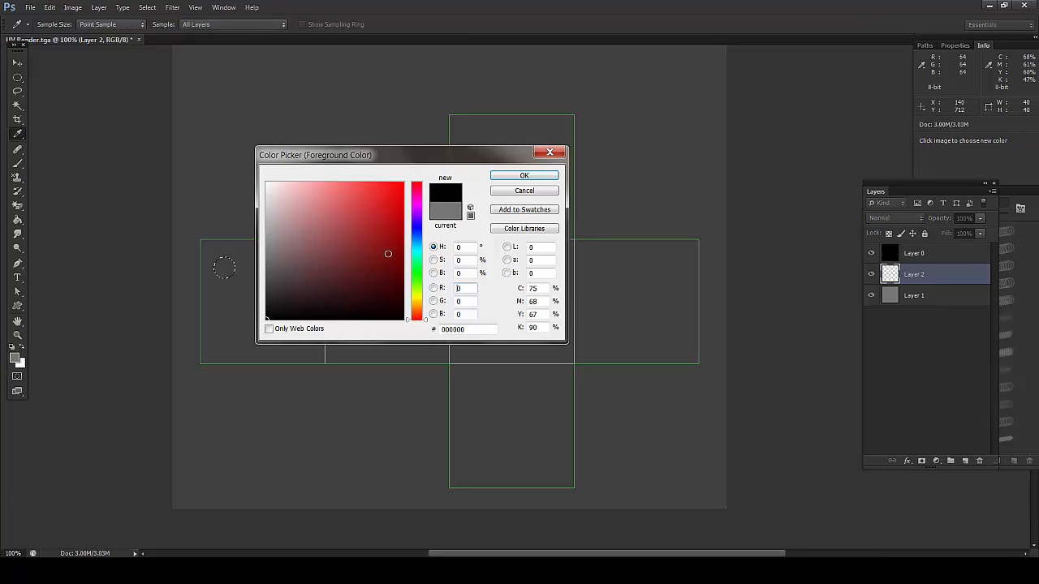
left_click(507, 176)
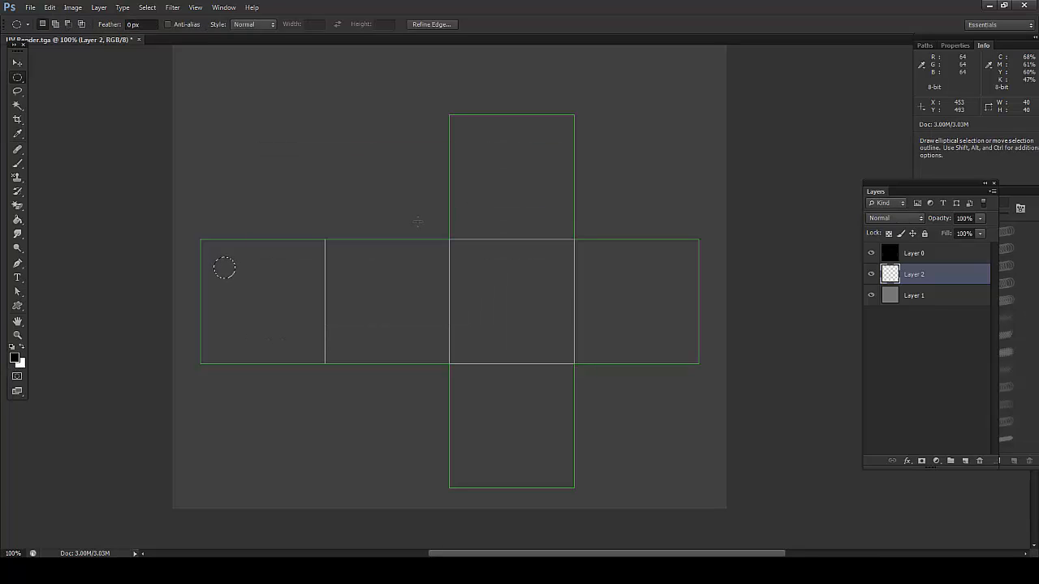
key("alt+BackSpace")
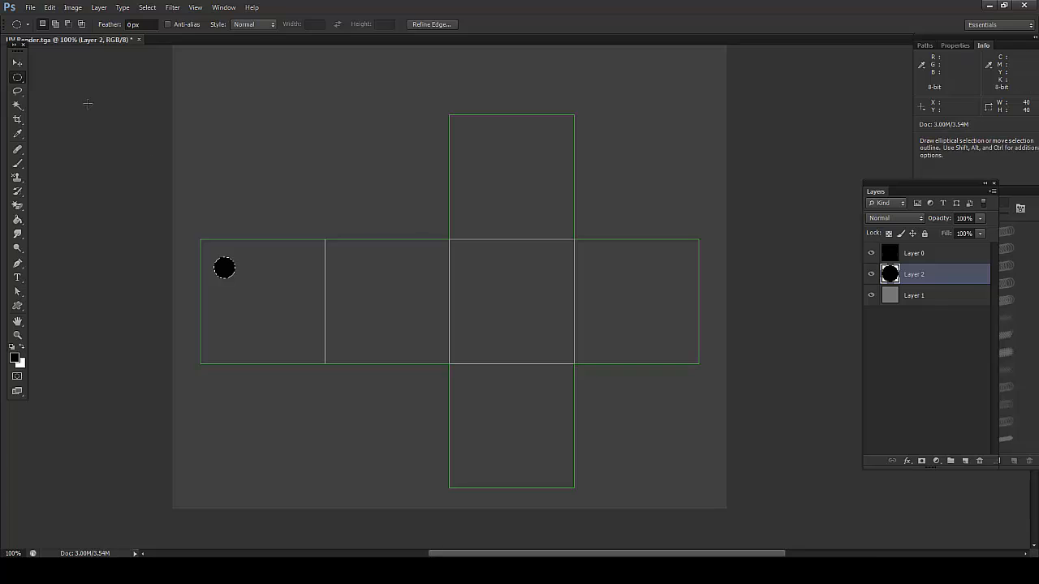
key("v")
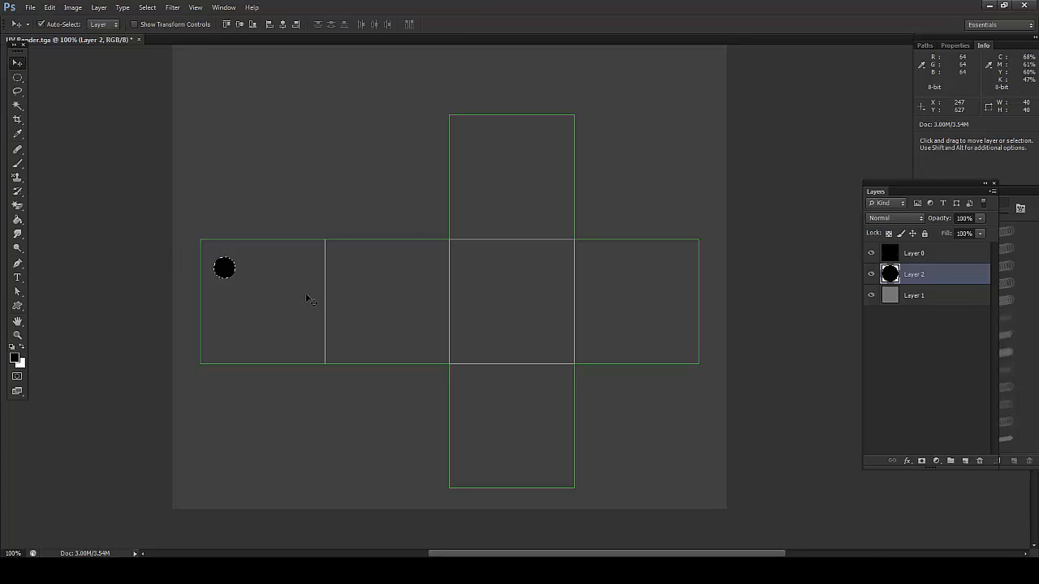
key("ctrl+d")
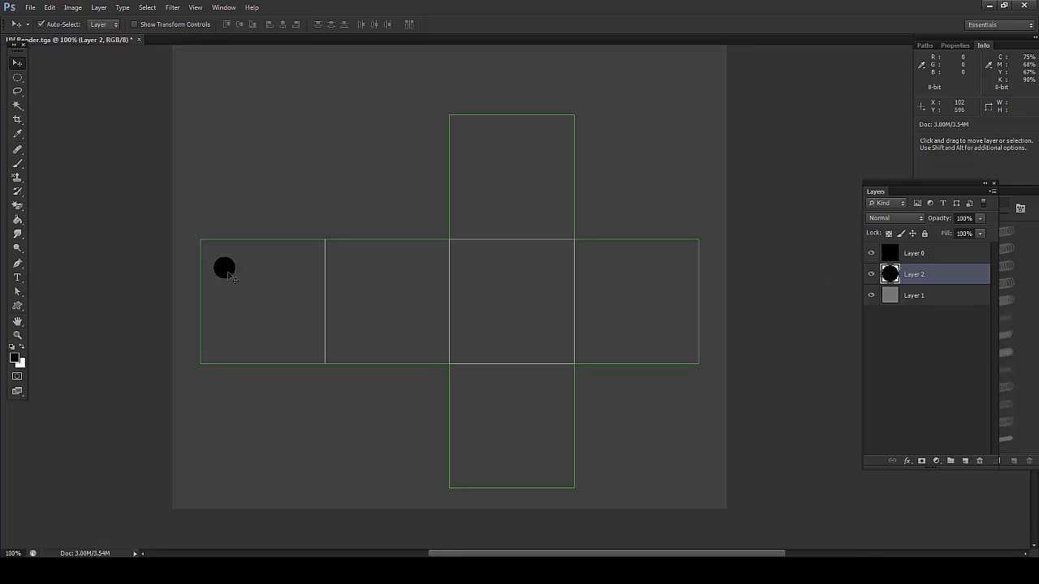
- Duplicate the black dot with Auto-Select off to complete the leftmost face's diagonal pair and form a row of three along the second face's upper edge
left_click_drag(225, 269, 251, 293, "alt")
key("ctrl+z")
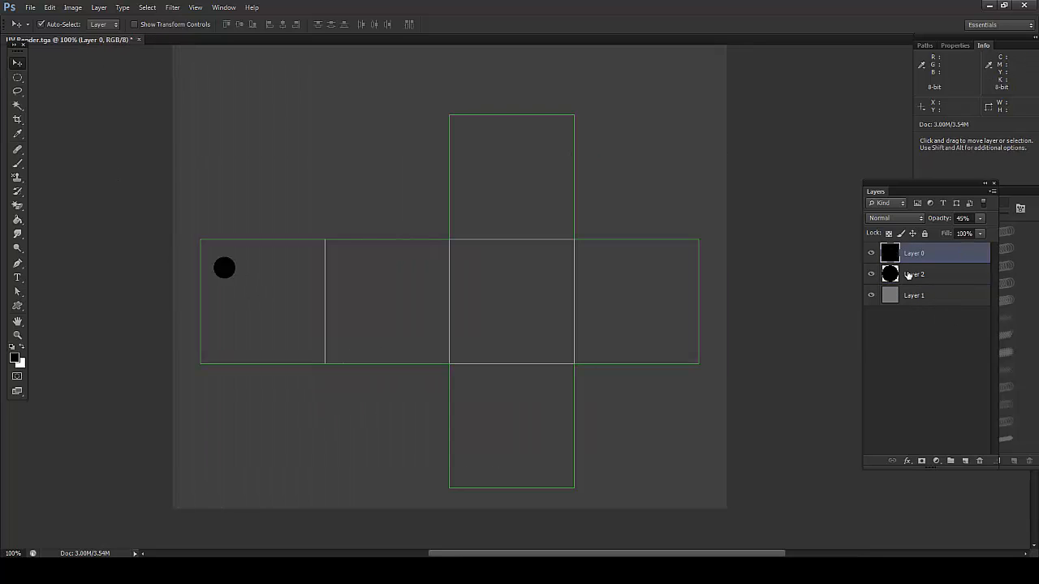
left_click(909, 275)
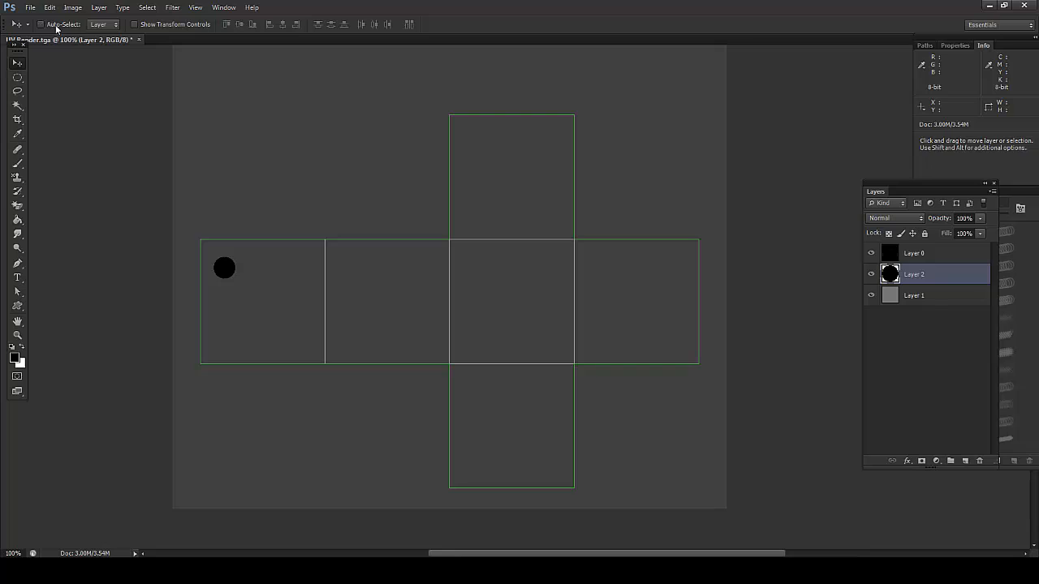
left_click_drag(230, 271, 428, 270, "alt")
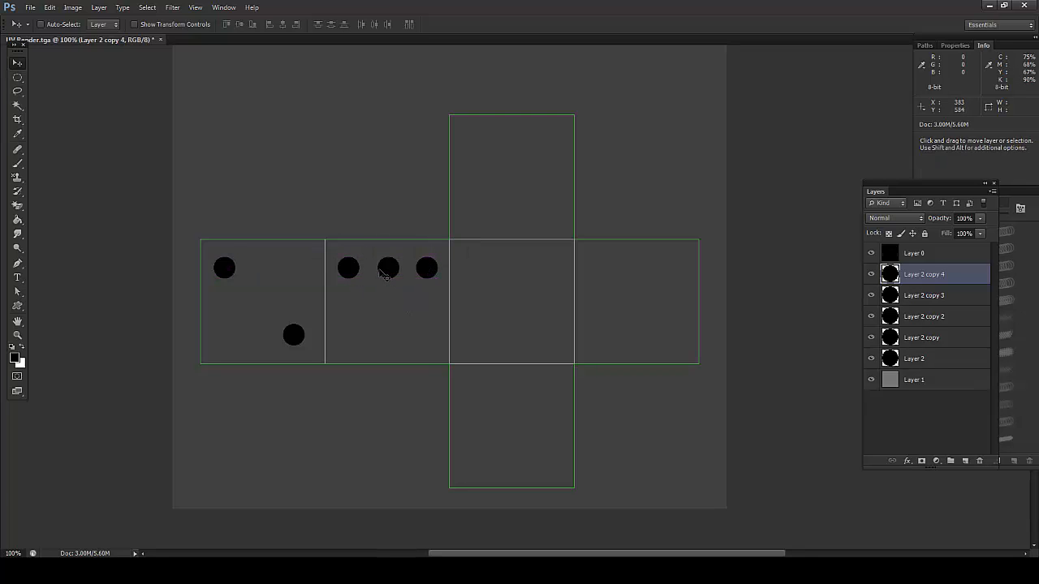
- Turn on Auto-Select for the Move tool and try to select the dots in the second face's upper row
left_click(50, 26)
left_click(388, 273)
left_click(389, 273)
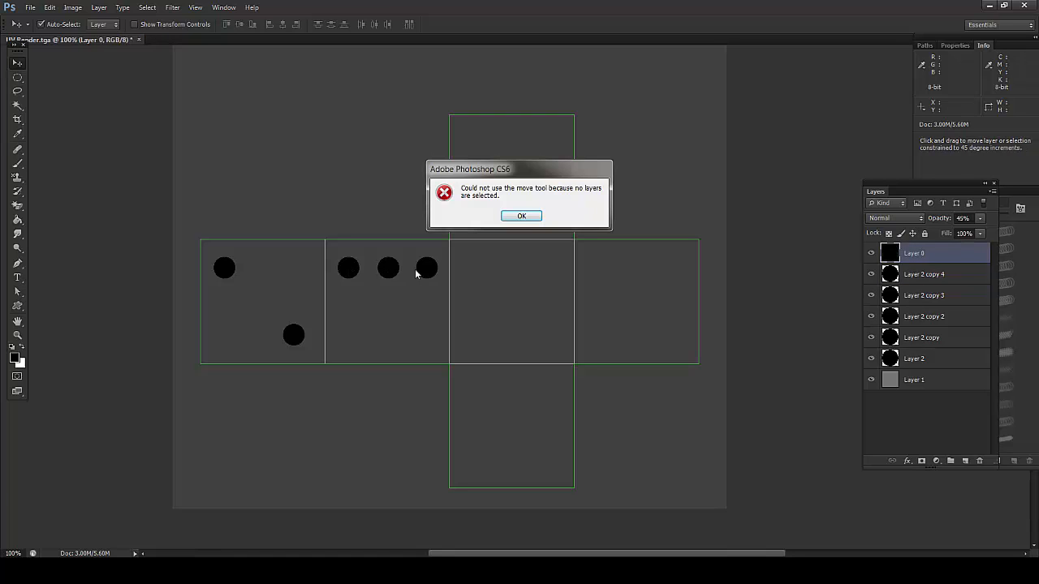
left_click(520, 215)
left_click(428, 271)
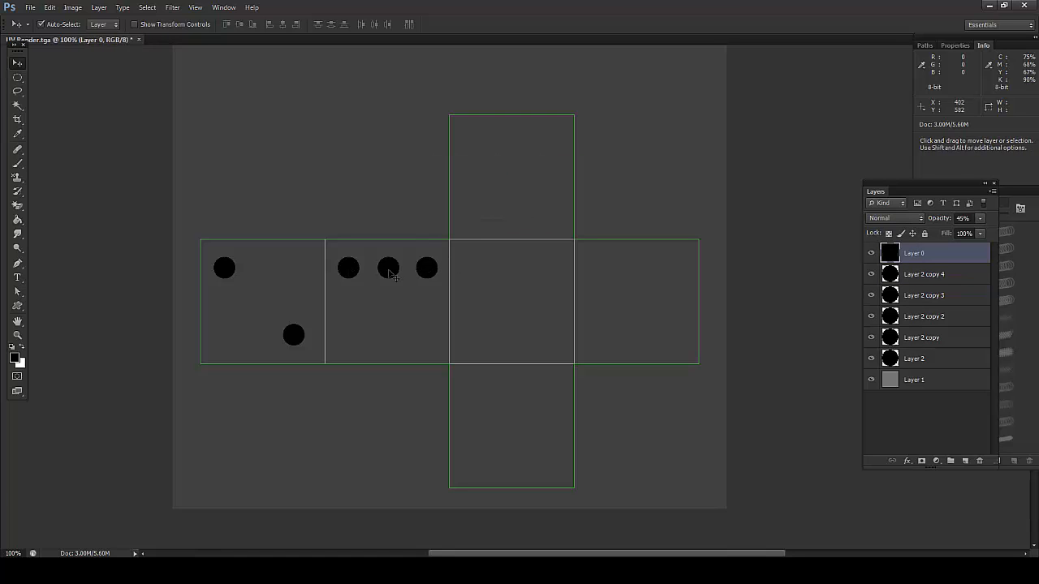
left_click(393, 275)
left_click(520, 216)
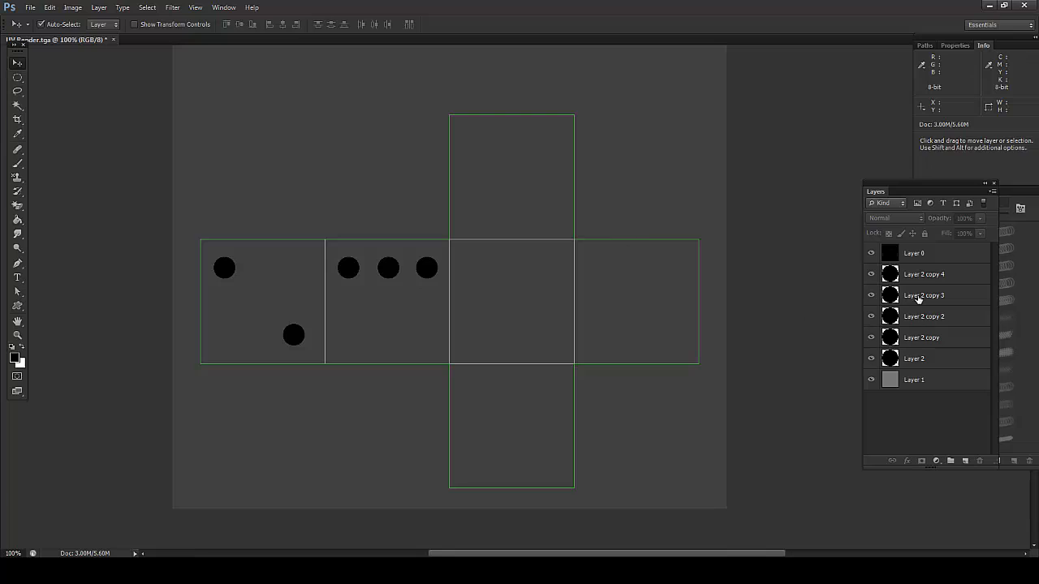
- Lock the position of the template layer, Layer 0, and distribute the horizontal centers of the second face's three dots evenly
left_click(925, 254)
left_click(912, 234)
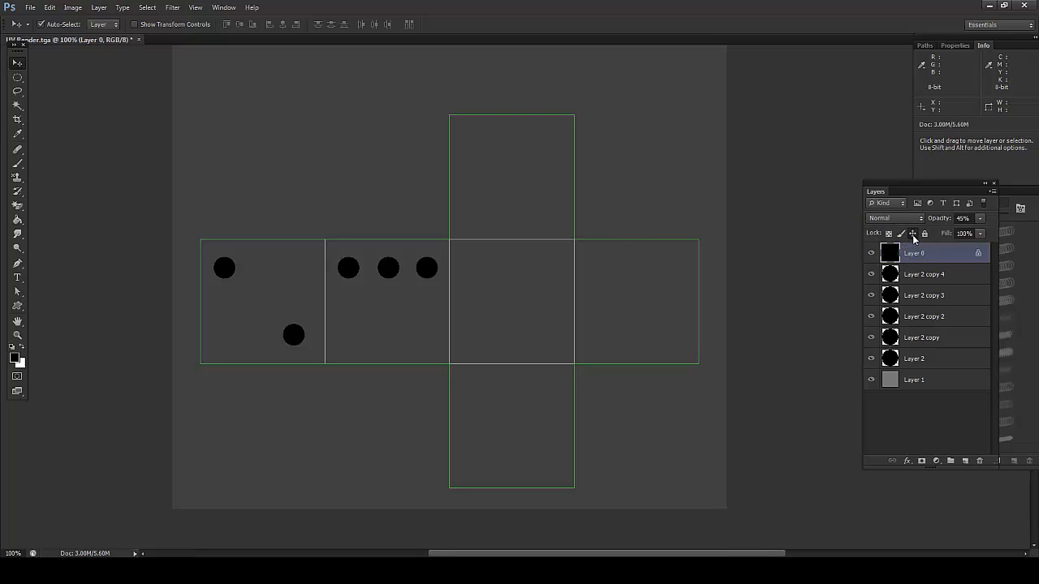
left_click(388, 270)
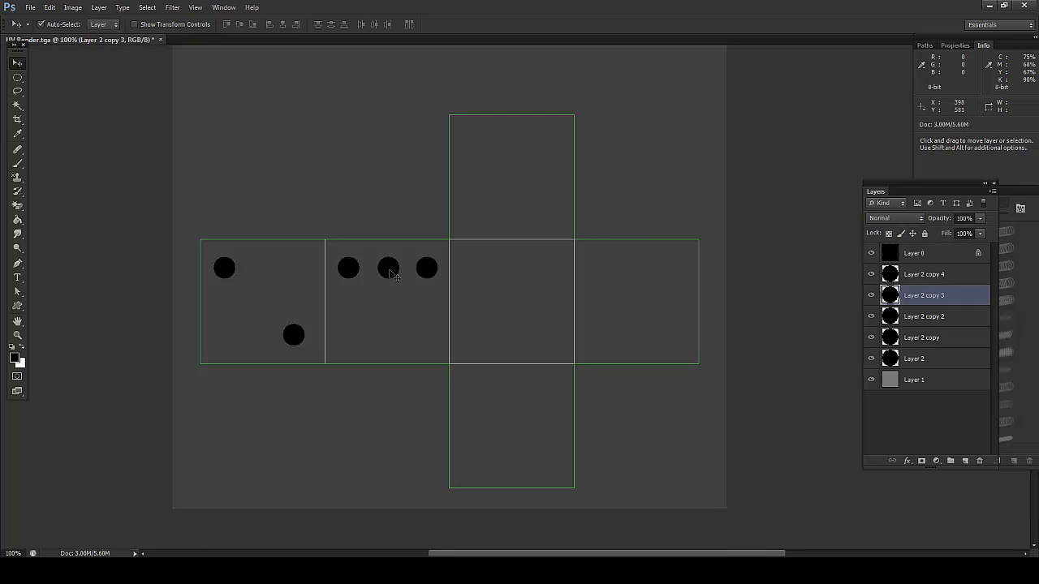
left_click(428, 270, "shift")
left_click(350, 273, "shift")
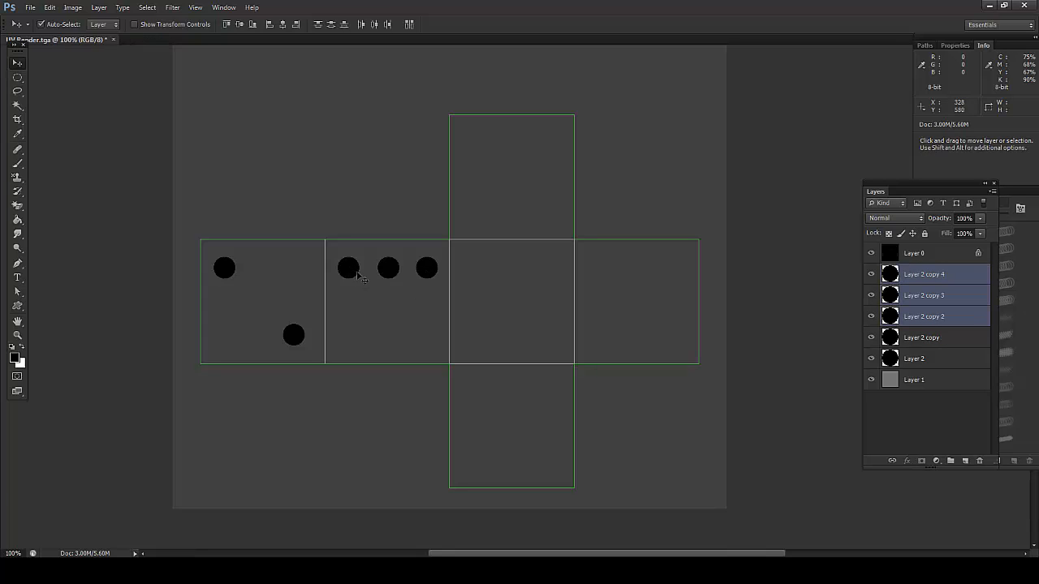
left_click(376, 28)
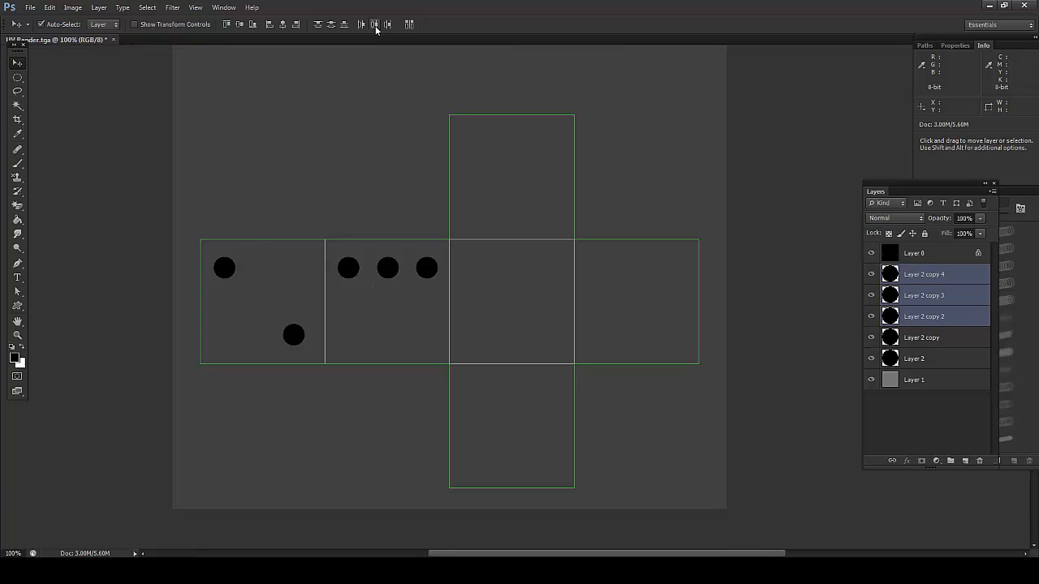
- With Auto-Select off, duplicate dots to complete six on the second face, four and five on the next two, one above and three below
left_click(919, 281)
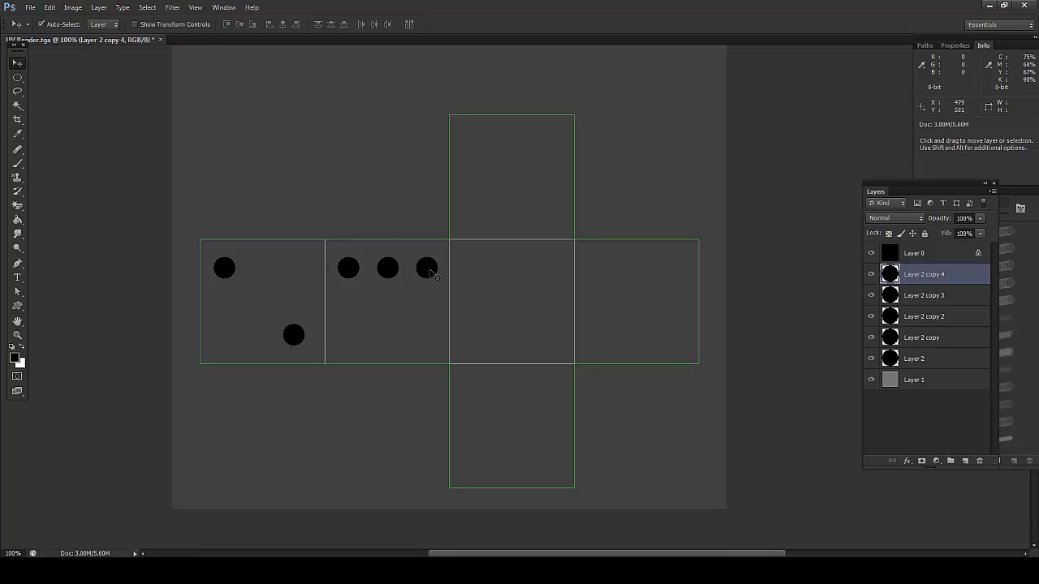
left_click(57, 26)
left_click_drag(435, 271, 350, 335)
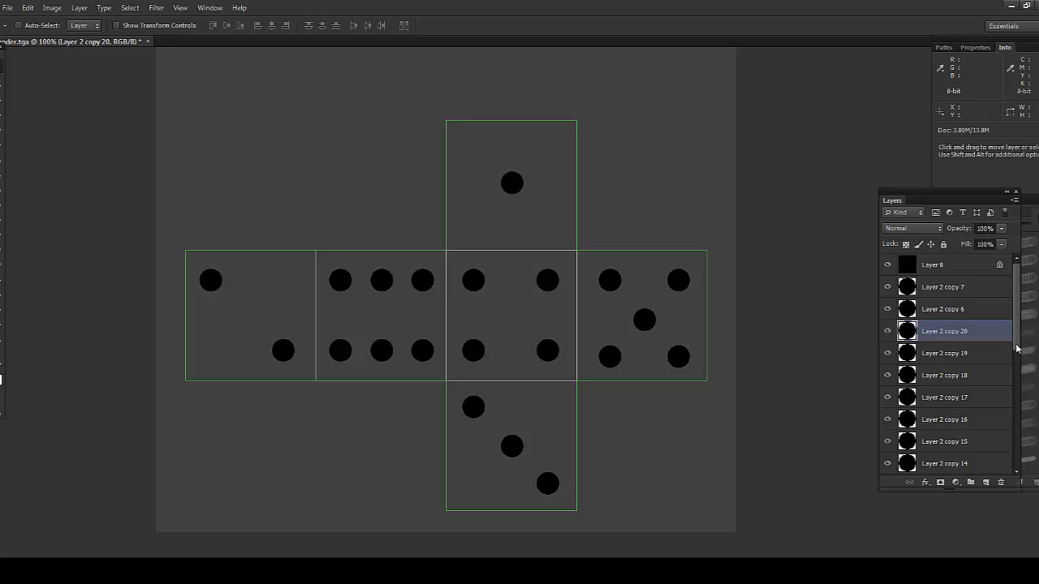
- Hide the UV template layer, Layer 0, leaving only the grey background and the dots displayed
left_click_drag(1018, 350, 1021, 295)
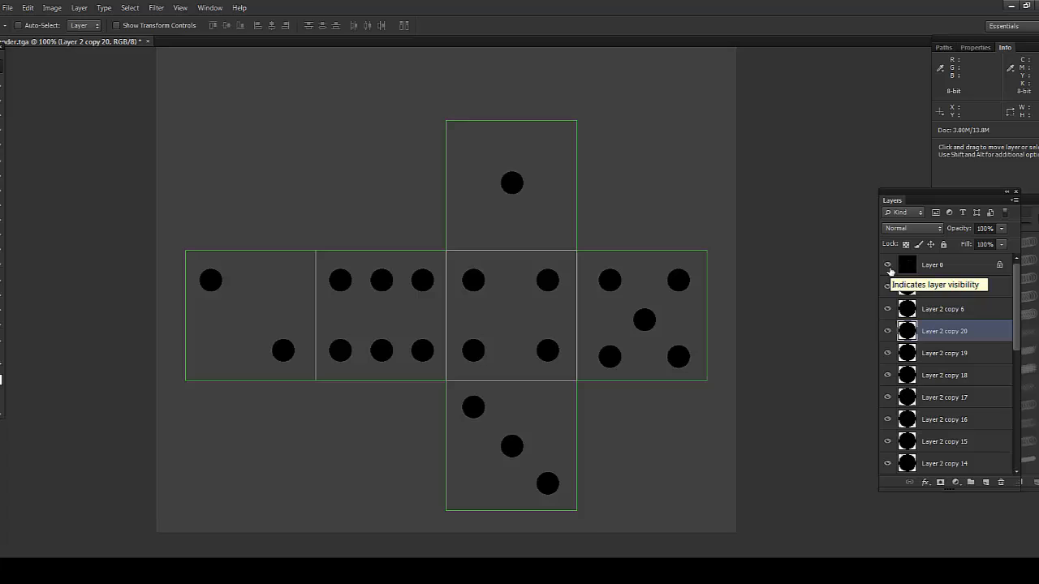
left_click(932, 266)
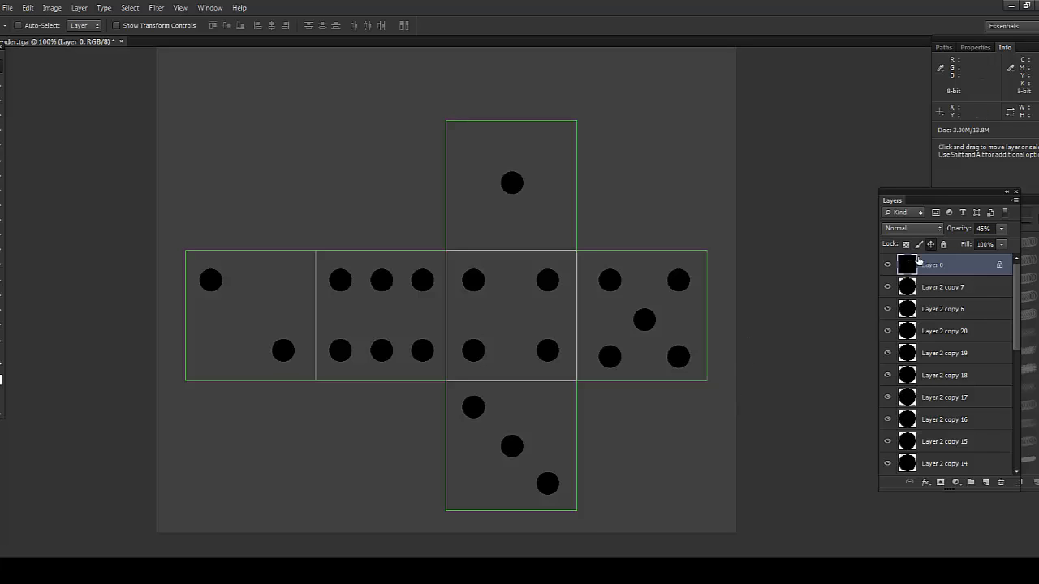
left_click(887, 266)
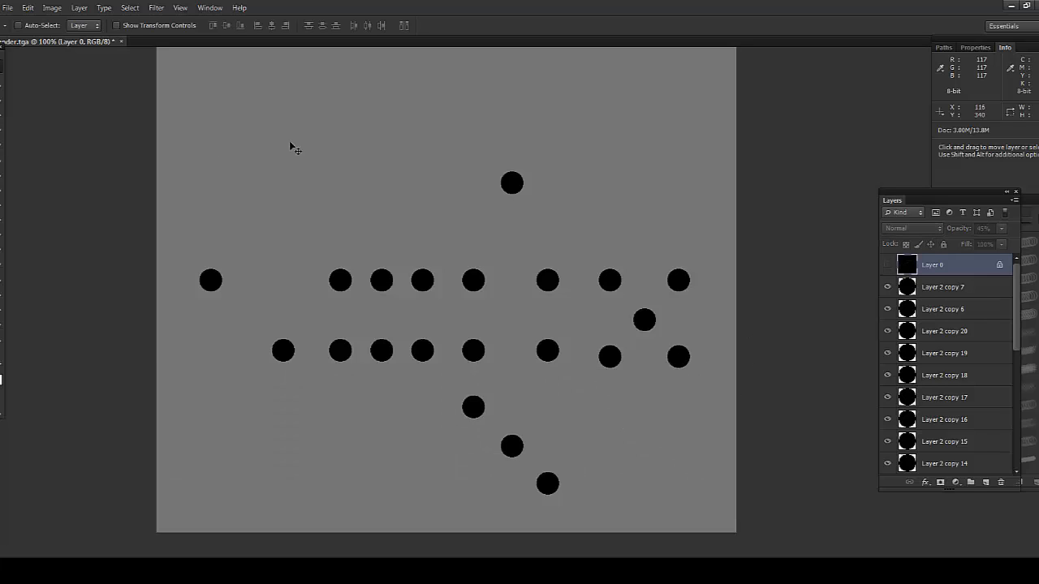
- Save the image as a JPEG named Final texture in the UVW mapping in 3dmax folder, with Maximum quality 10 and Baseline Standard format
left_click(9, 8)
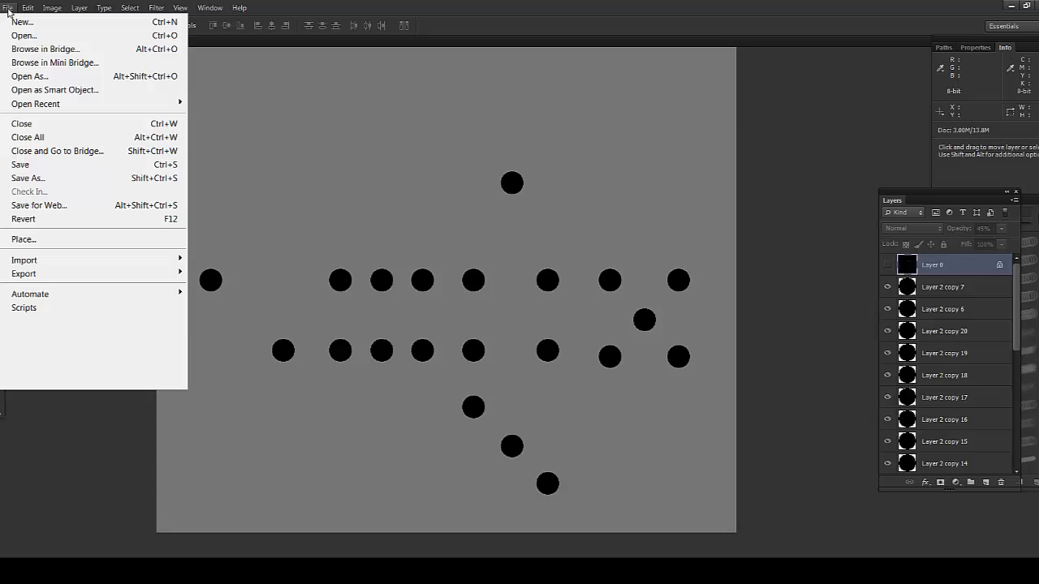
left_click(47, 181)
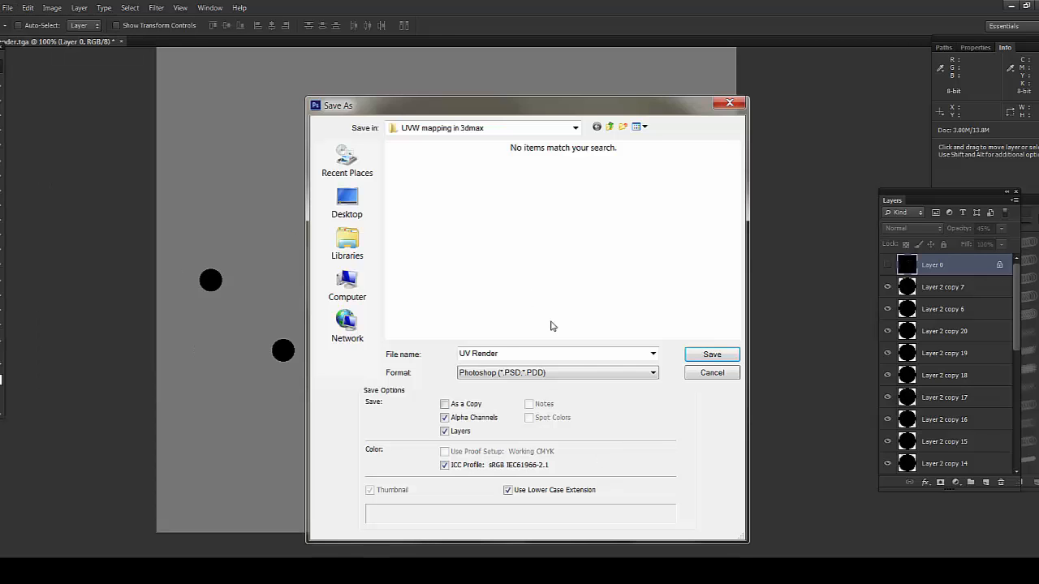
left_click_drag(506, 354, 402, 357)
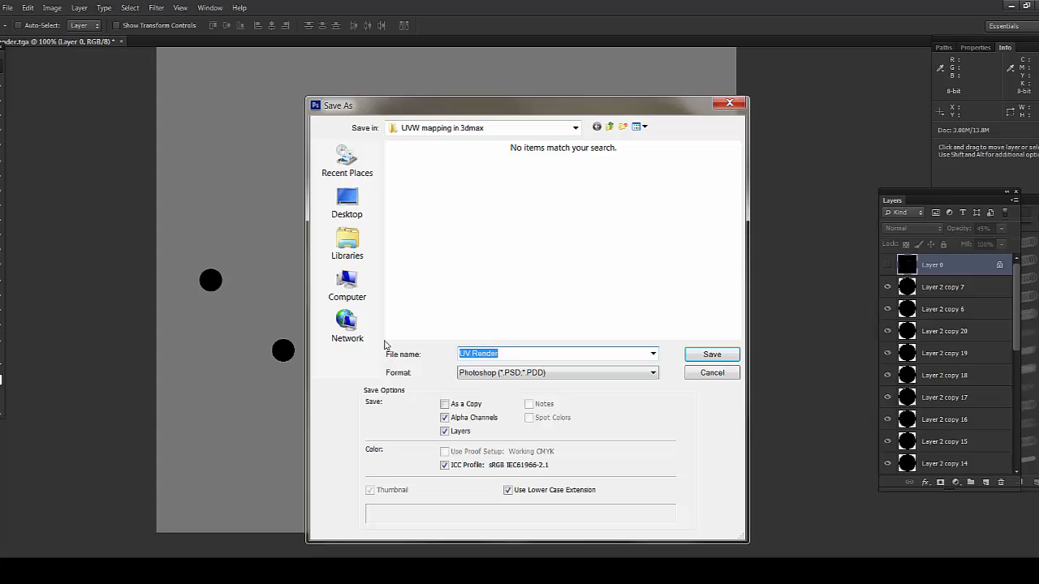
type("Final texture")
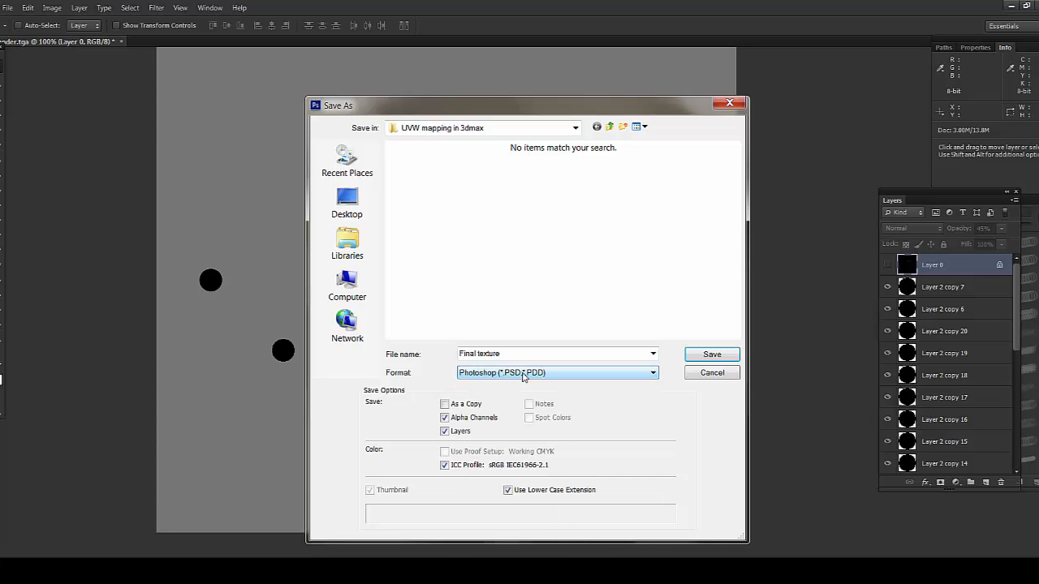
scroll(523, 376, "down", 7)
left_click(560, 352)
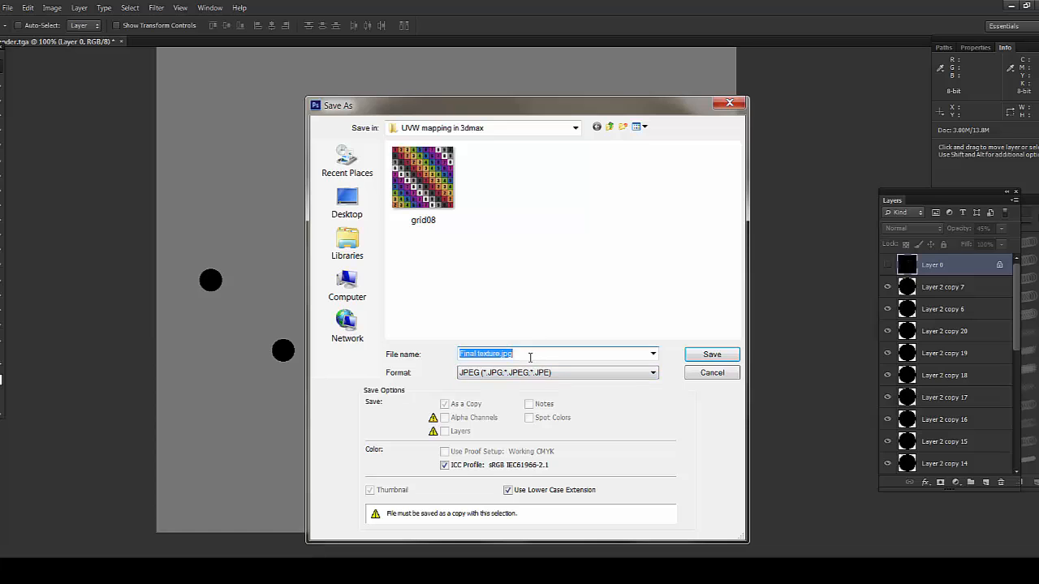
left_click(710, 355)
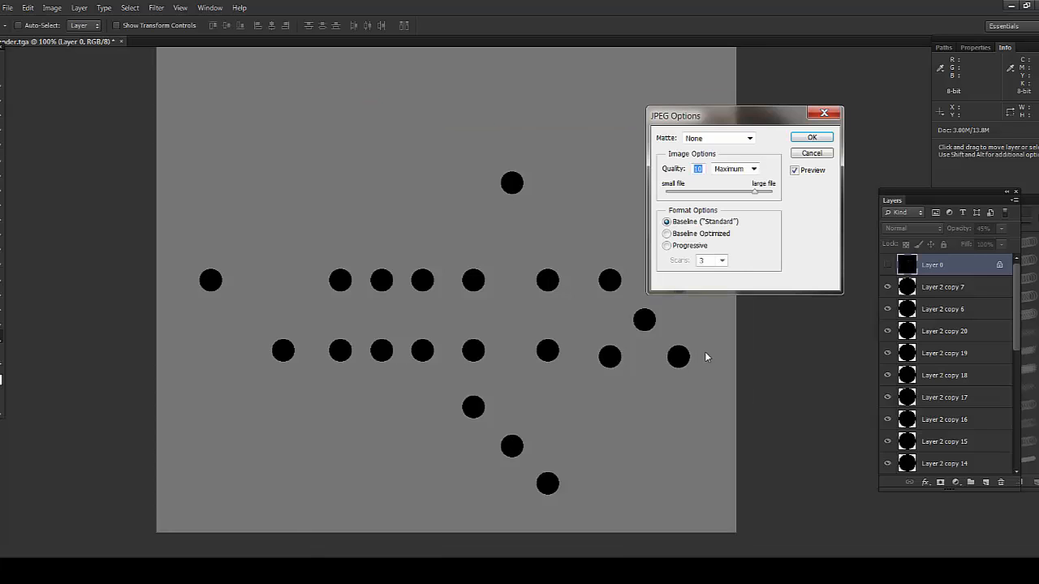
left_click(818, 138)
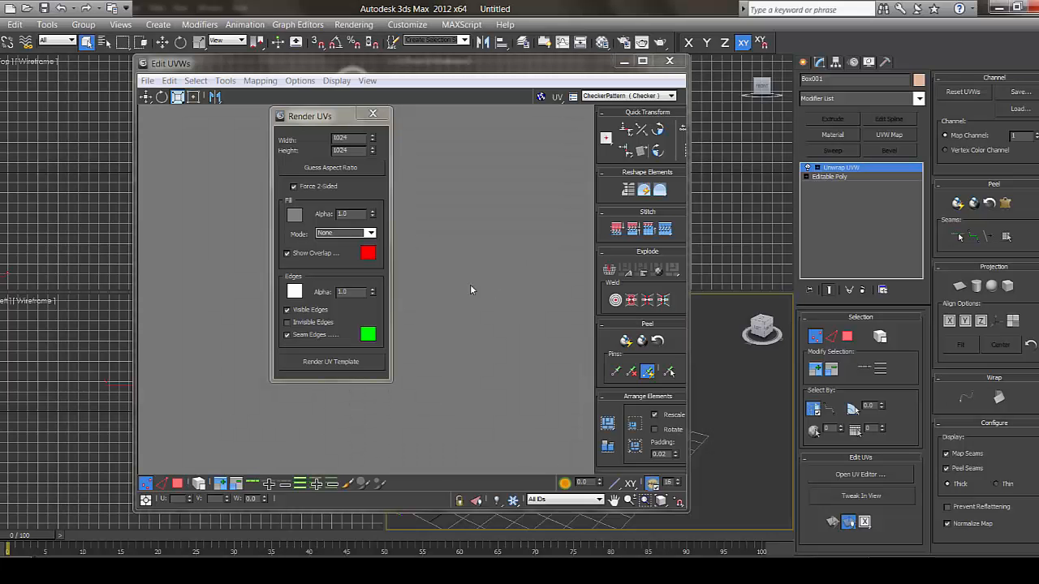
- Switch to 3ds Max and close the Render UVs dialog and the Edit UVWs window
left_click(373, 113)
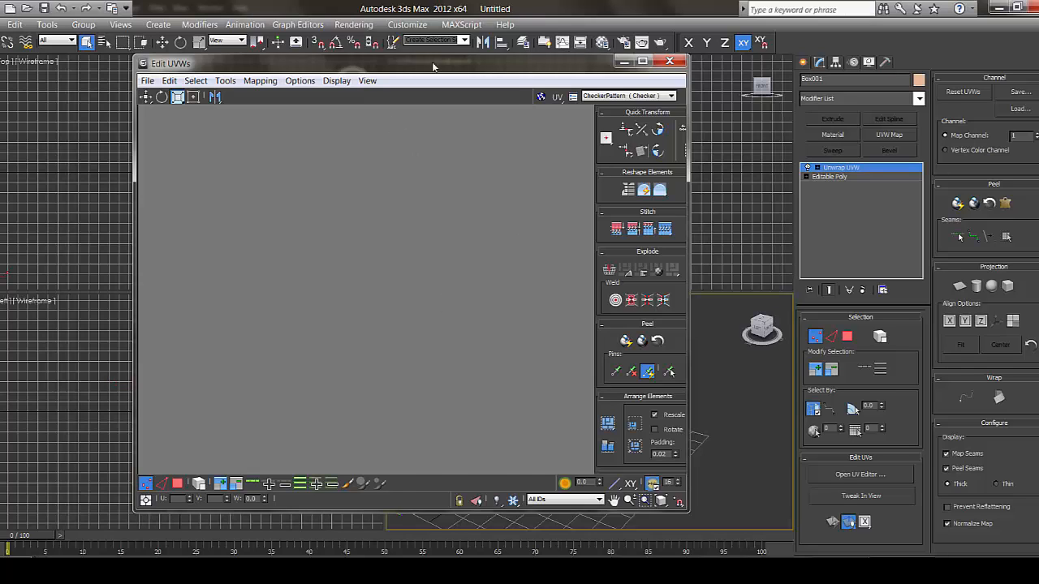
left_click_drag(434, 63, 239, 66)
left_click(794, 80)
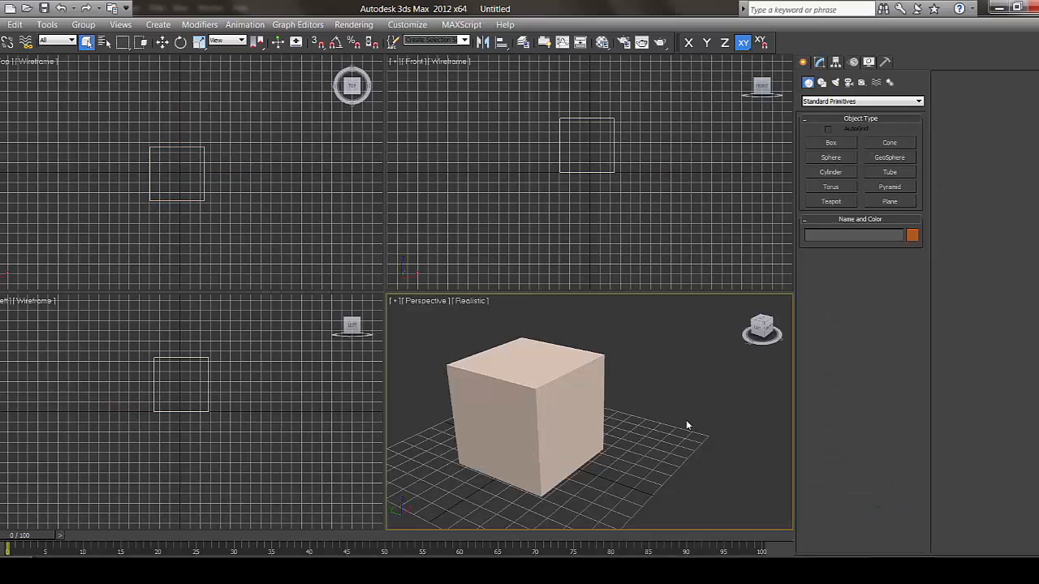
- Select the cube, reopen its UV editor and pick the bitmap Final texture.jpg as the editor's texture
key("ctrl+a")
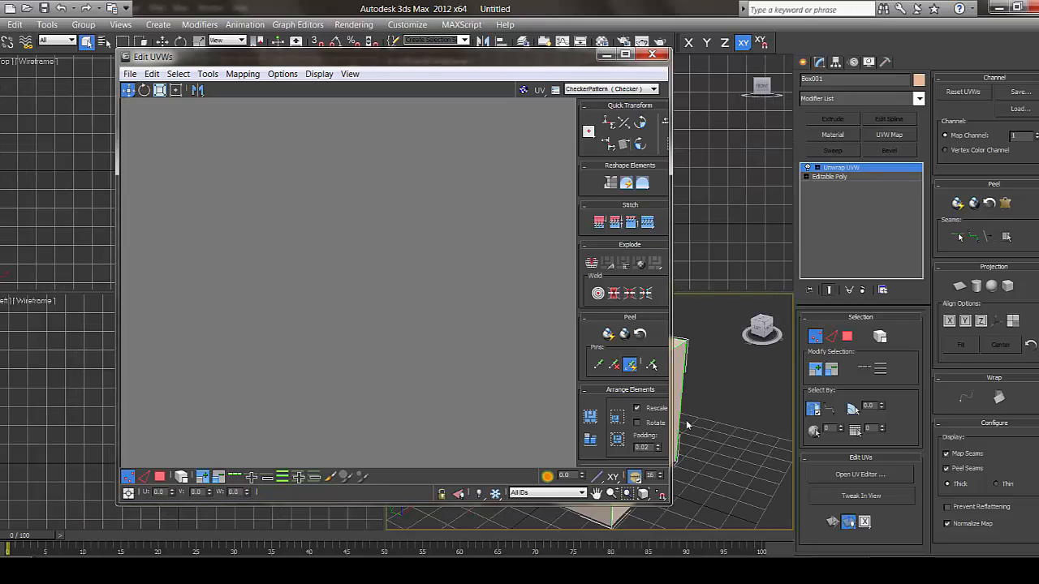
left_click(653, 89)
key("Return")
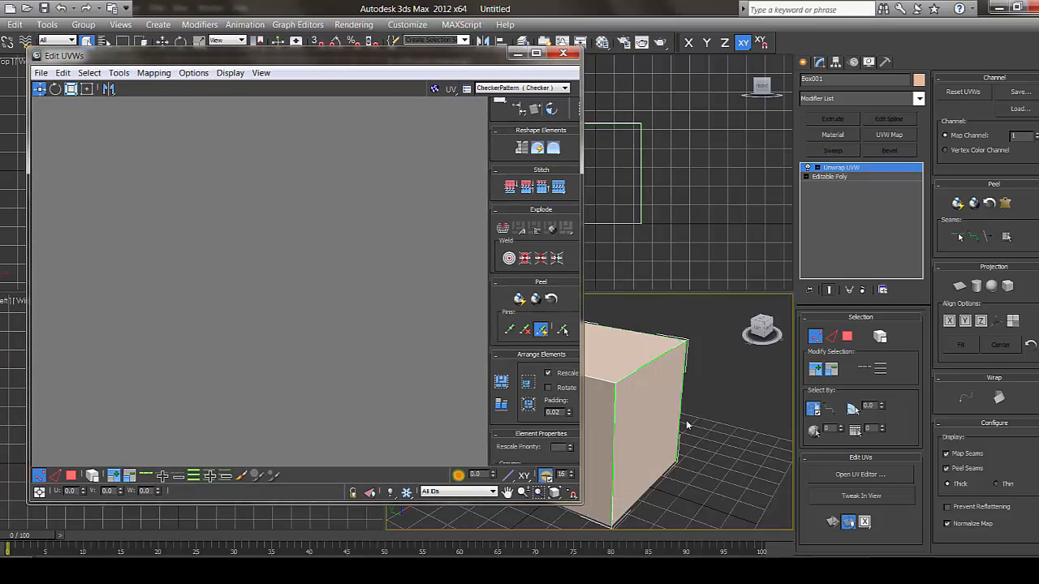
left_click(524, 88)
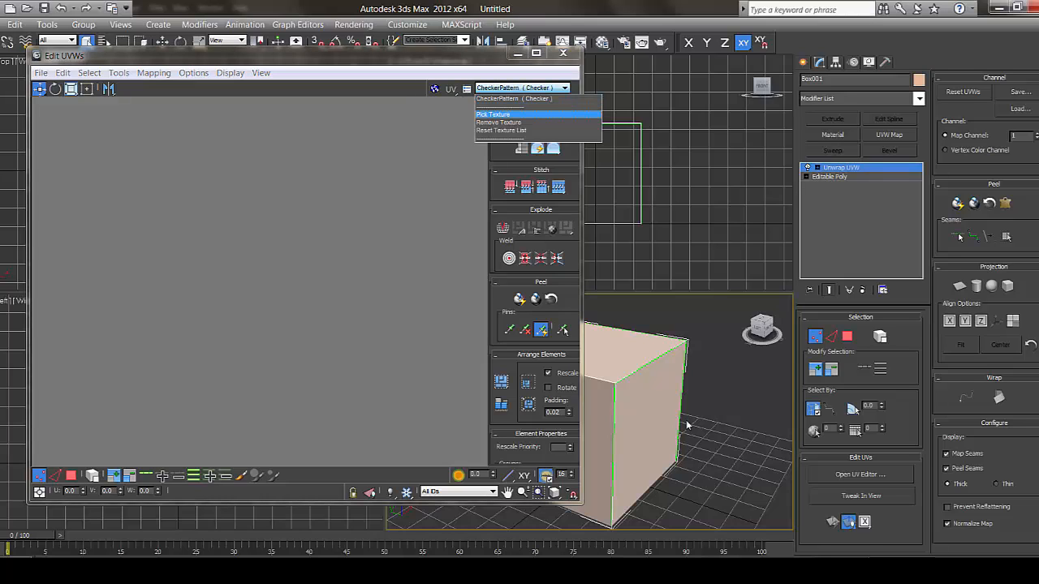
key("Return")
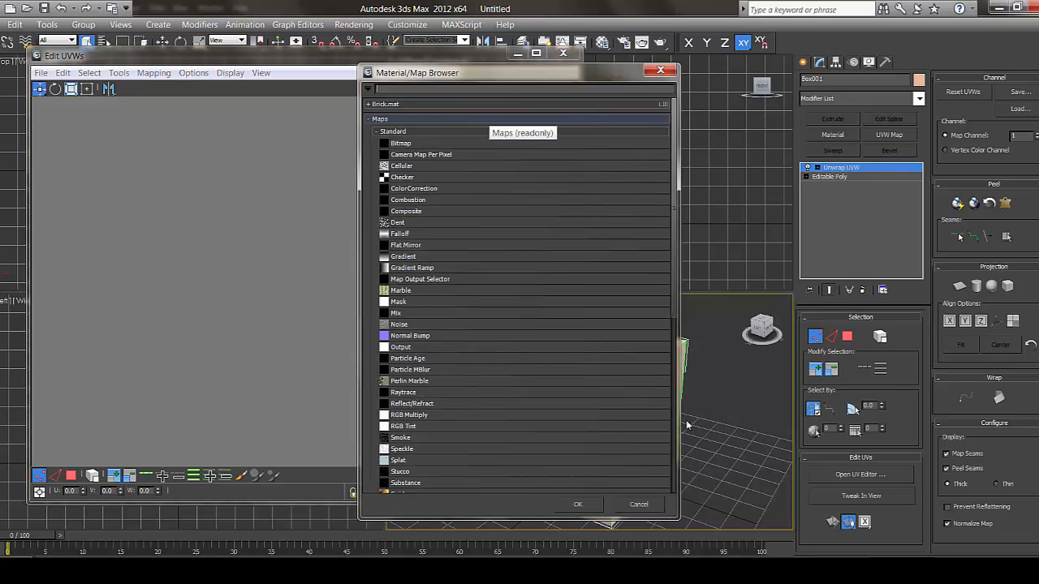
key("Return")
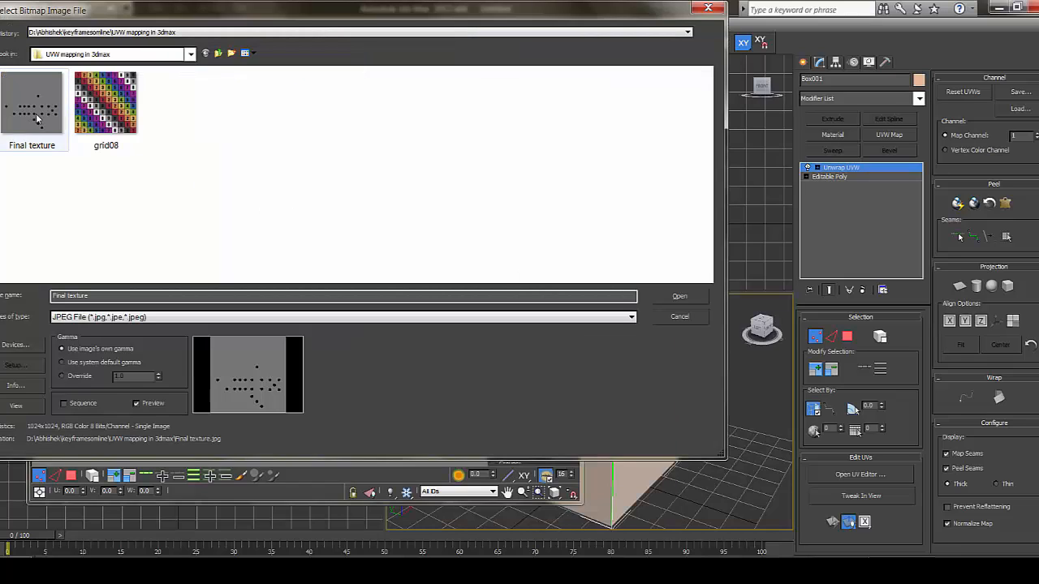
left_click(679, 297)
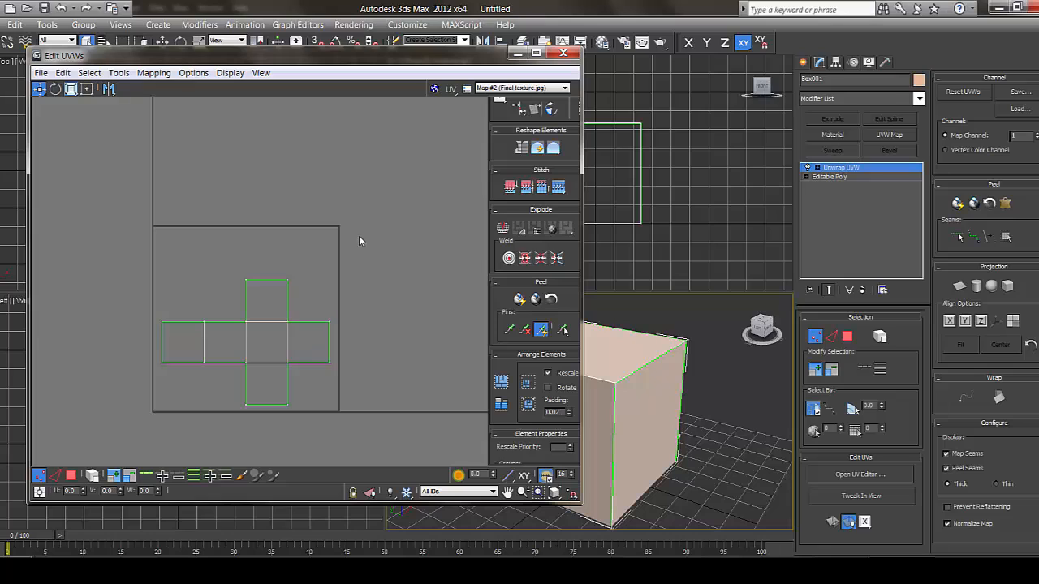
- Display the Final texture.jpg map behind the unwrapped faces in the UV editor to check the dots' alignment
left_click(434, 89)
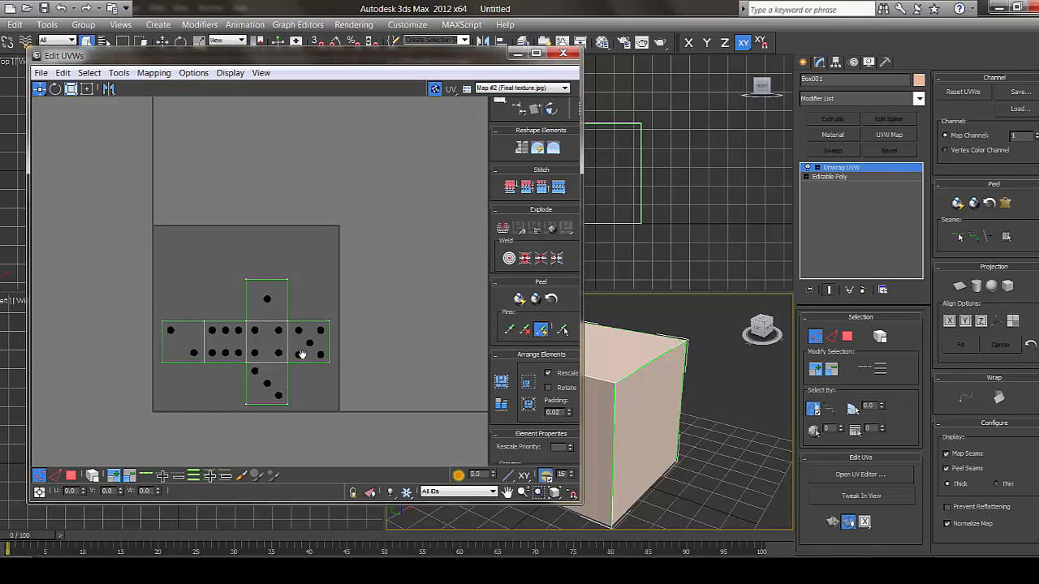
scroll(302, 354, "up", 3)
middle_click_drag(297, 355, 379, 297)
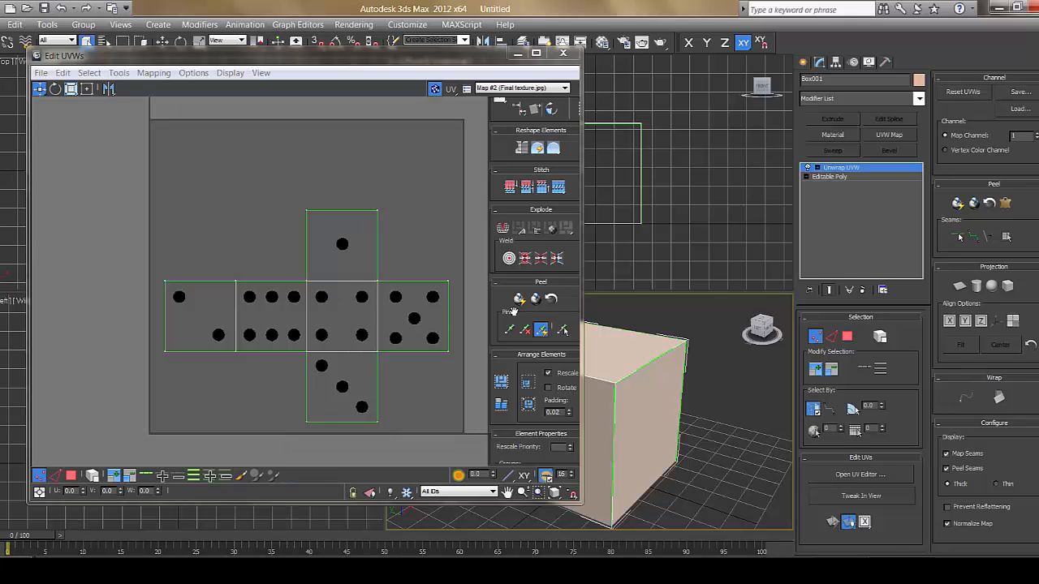
- Close the UV editor and leave the cube's Unwrap UVW modifier, returning to the object creation options
left_click_drag(476, 64, 395, 63)
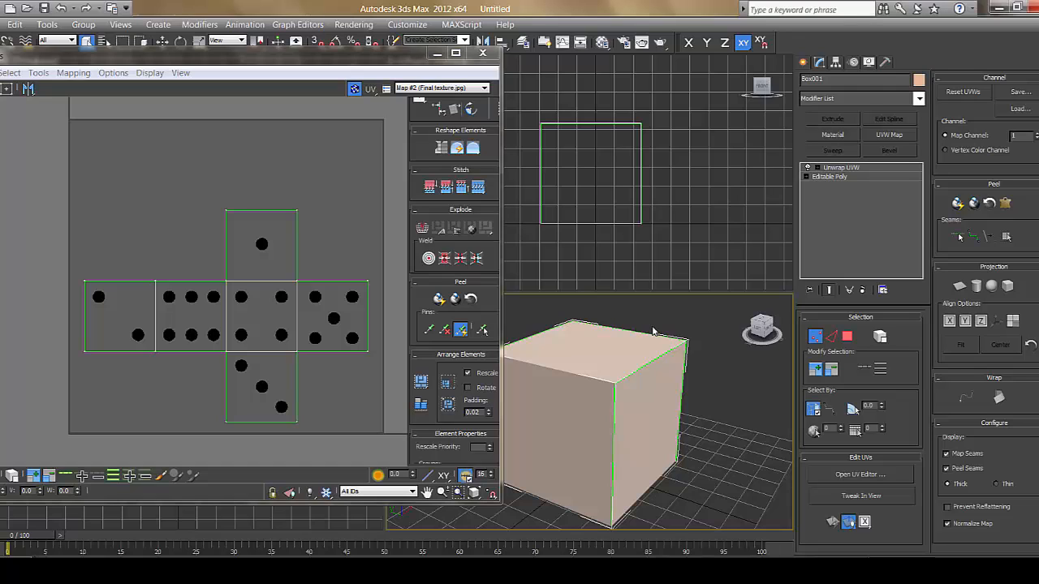
key("alt+F4")
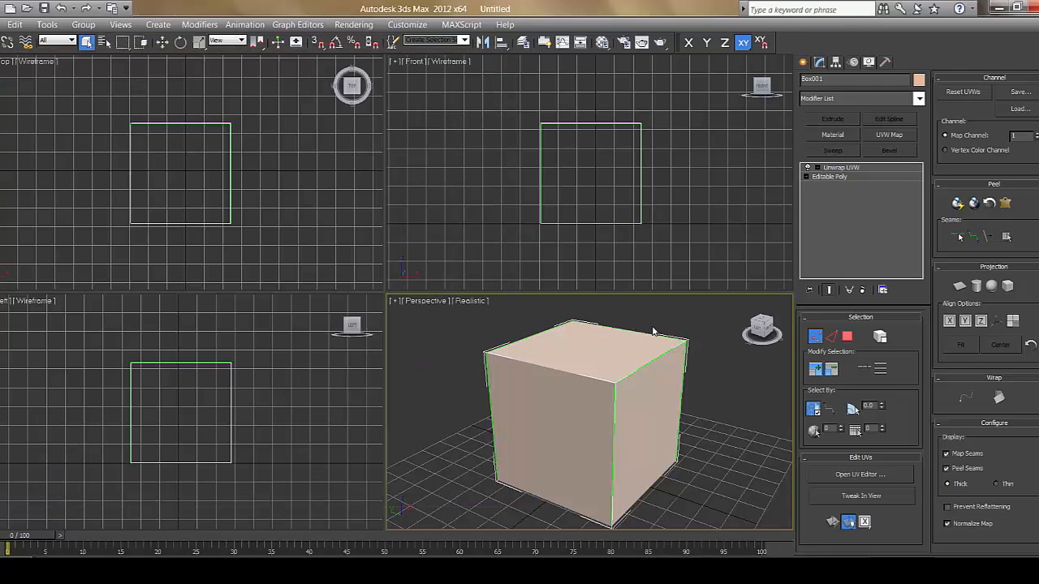
right_click(653, 331)
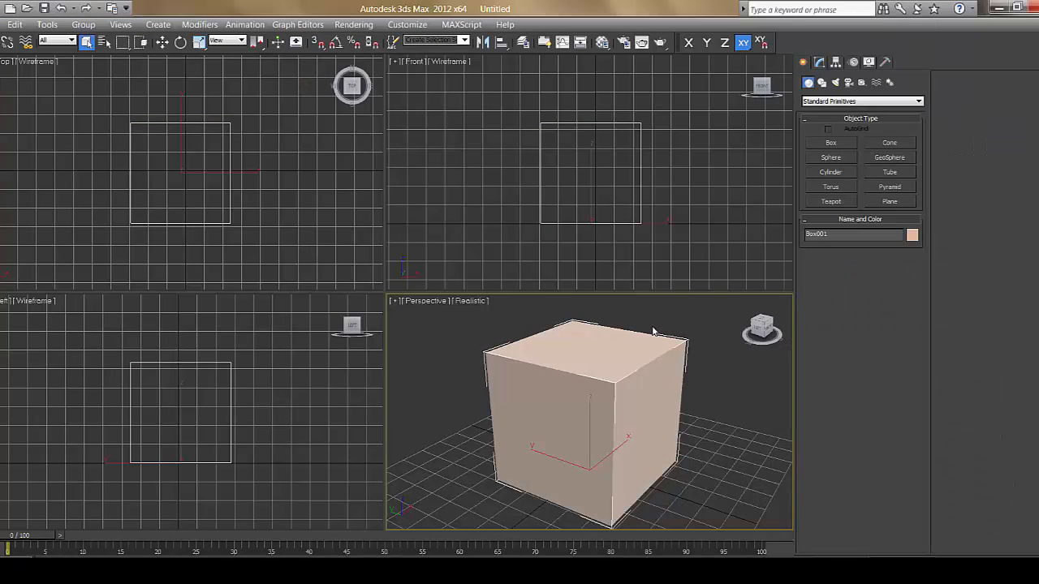
- Load the bitmap Final texture.jpg as the diffuse map of the first material in the Material Editor
key("m")
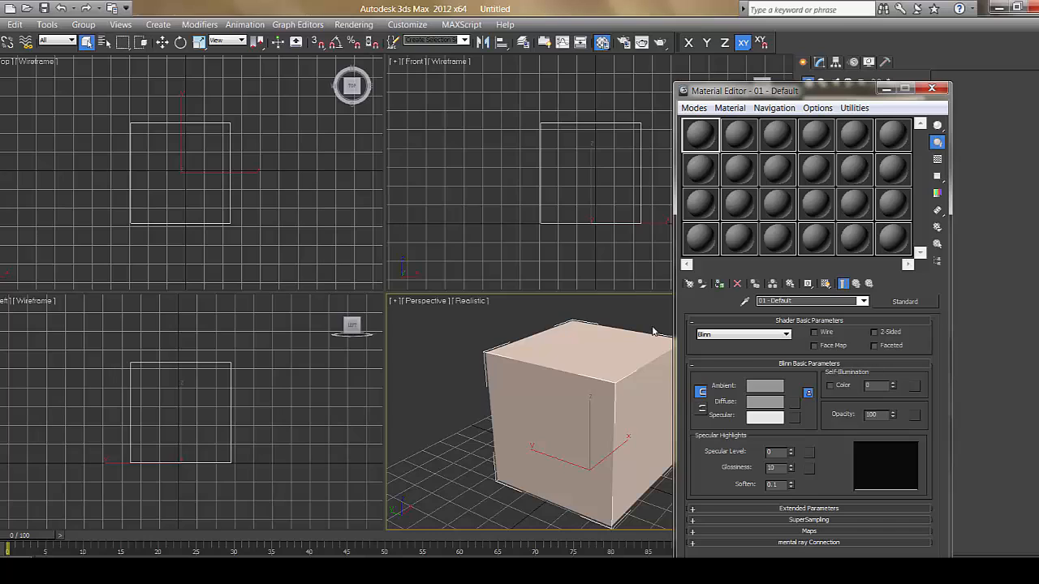
left_click(795, 403)
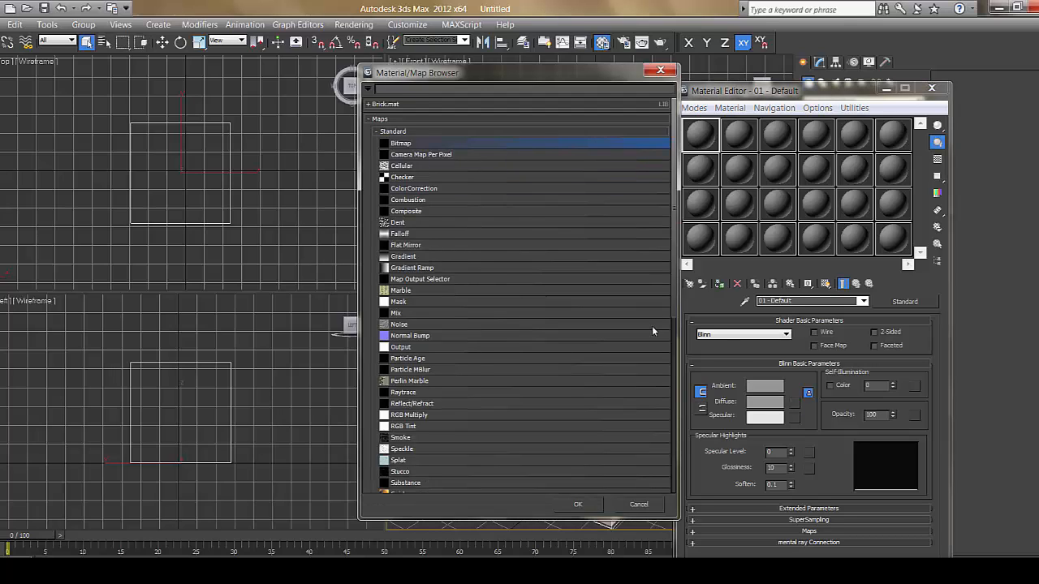
double_click(401, 143)
left_click(31, 106)
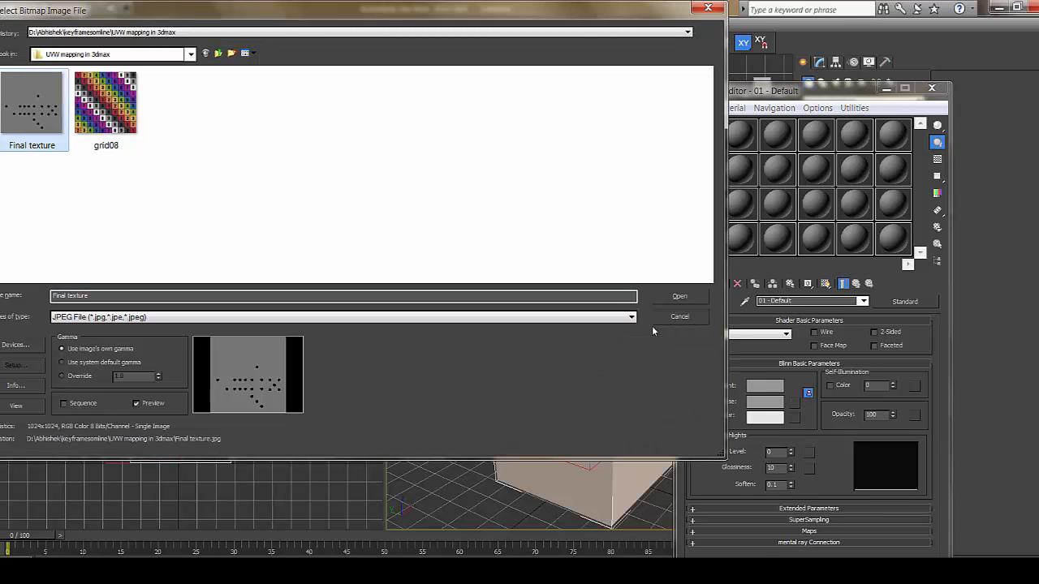
left_click(679, 296)
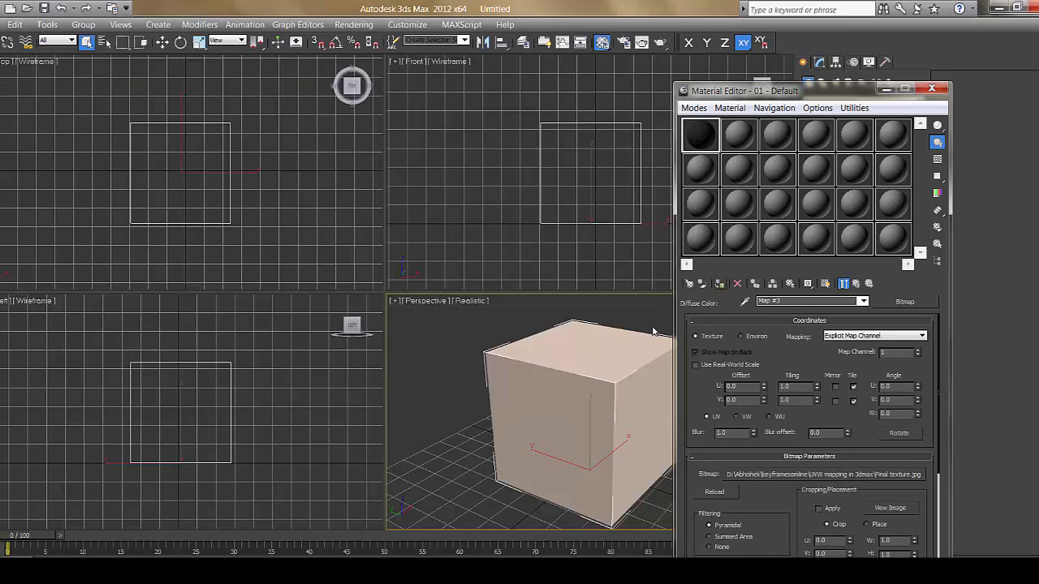
- Assign the textured material to the cube and display its map in the Perspective view
left_click(720, 284)
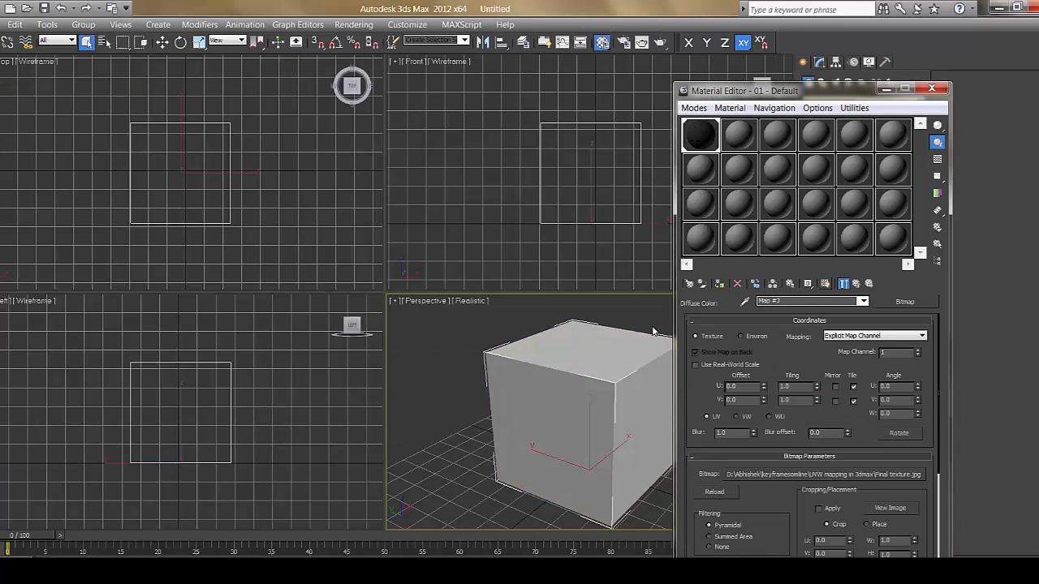
left_click(825, 284)
left_click_drag(738, 90, 174, 144)
middle_click_drag(652, 332, 652, 326, "alt")
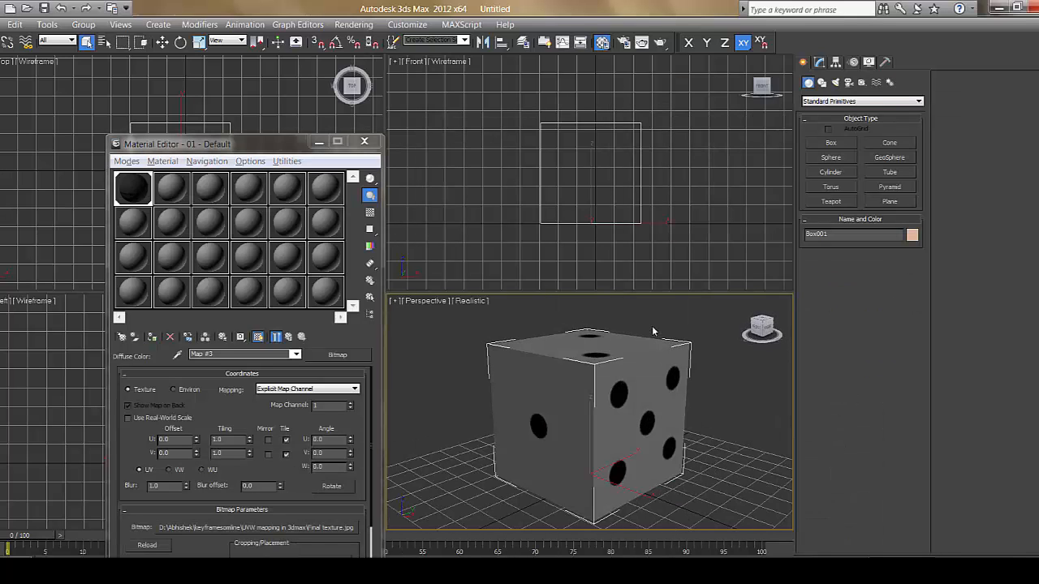
- Cut the Unwrap UVW modifier from the cube's modifier stack to see the texture without the unwrapped coordinates
key("m")
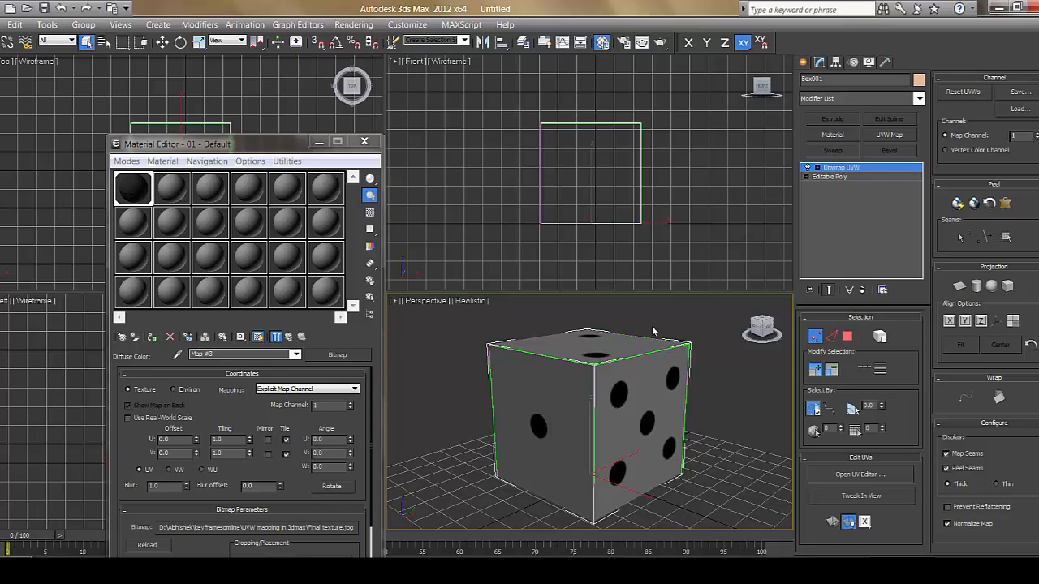
right_click(848, 167)
key("Escape")
key("ctrl+z")
key("ctrl+z")
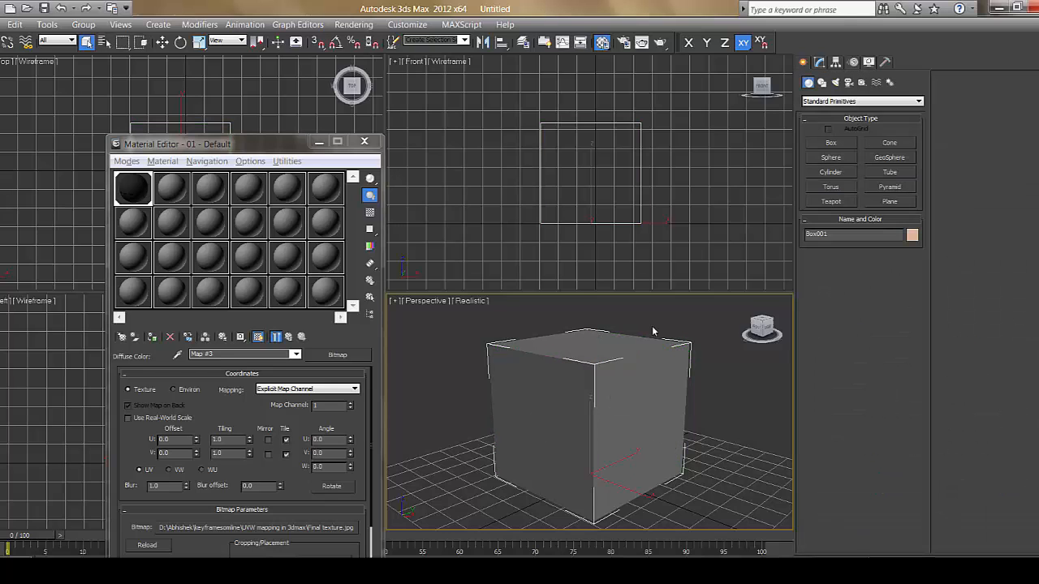
key("shift+z")
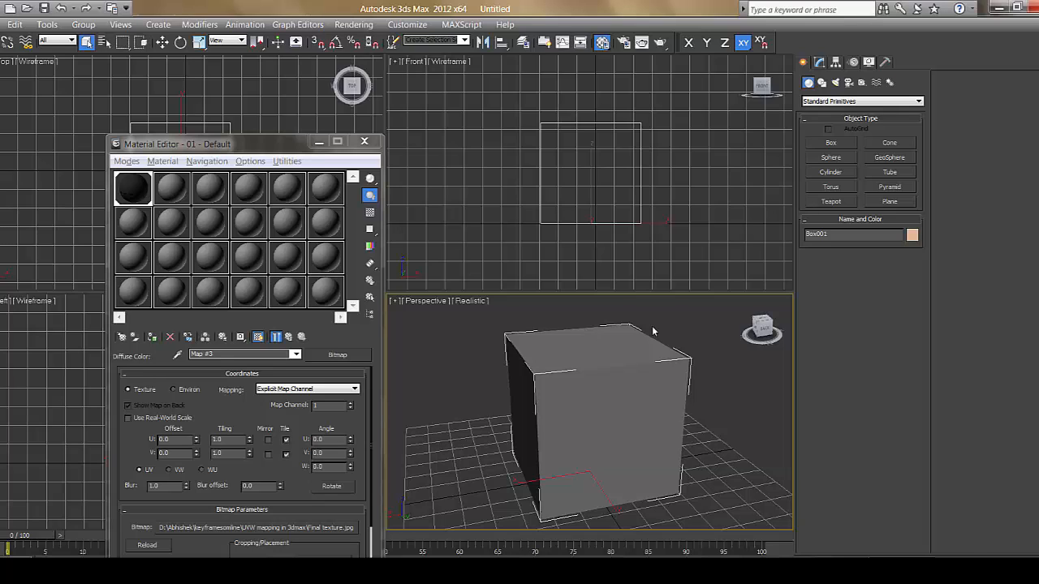
- Try a UVW Map modifier on the cube with Planar and Box mapping, and remove the modifier
key("ctrl+z")
key("ctrl+z")
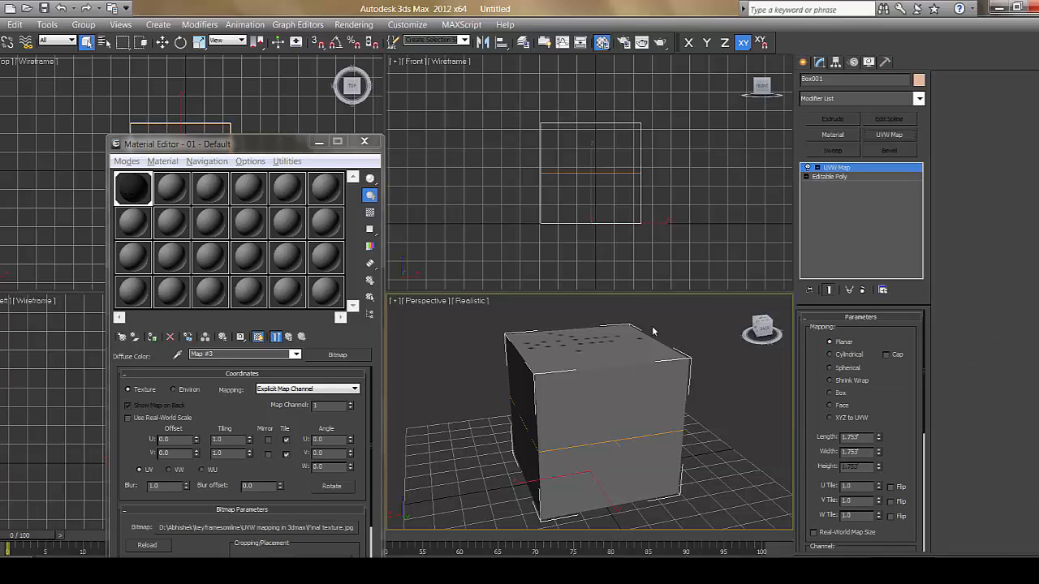
key("ctrl+z")
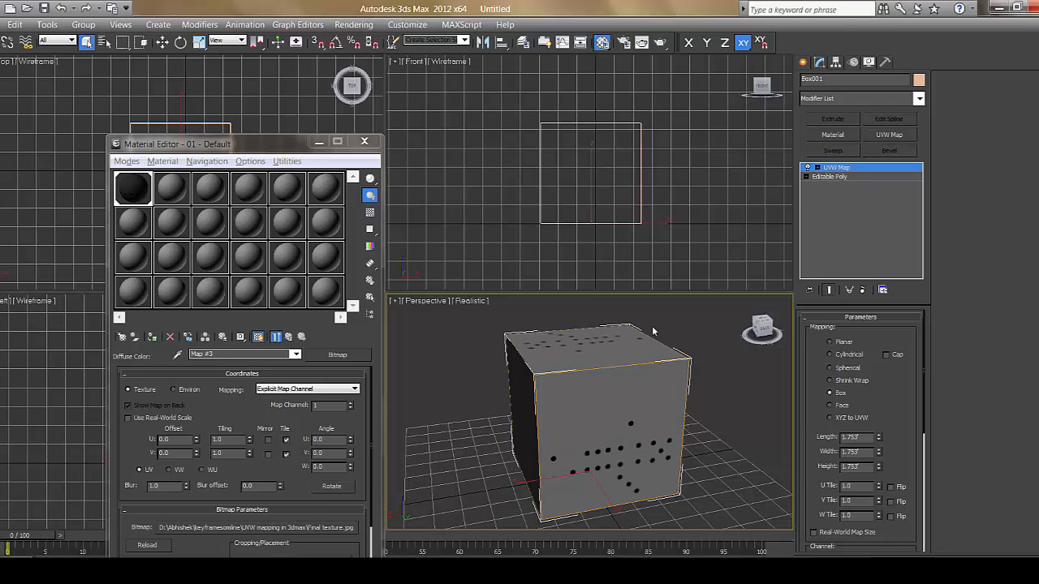
middle_click_drag(654, 332, 653, 330, "alt")
key("ctrl+z")
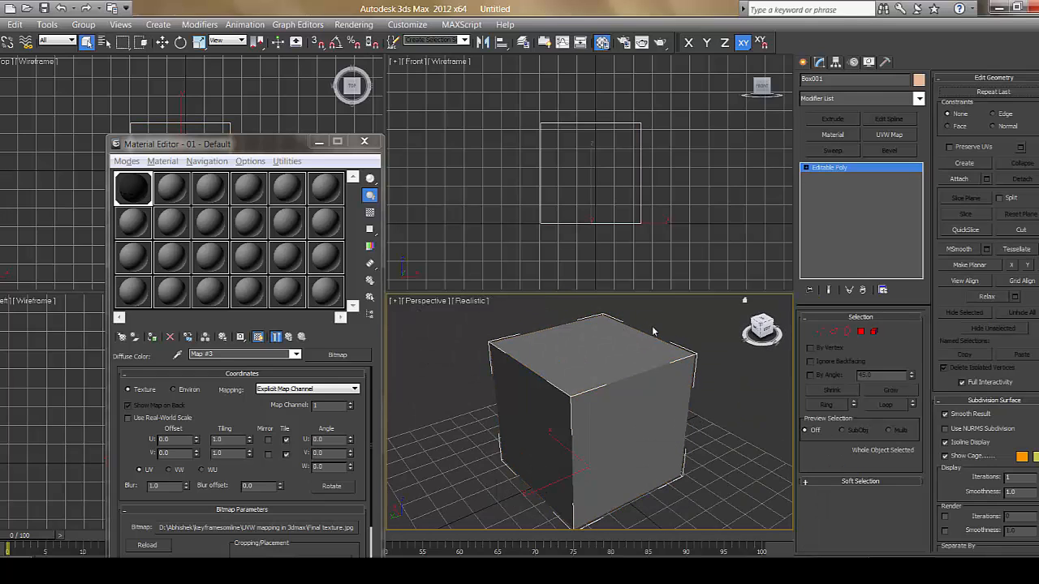
- Paste the Unwrap UVW modifier back onto the cube's Editable Poly and inspect the dots on its faces
right_click(816, 166)
left_click(832, 174)
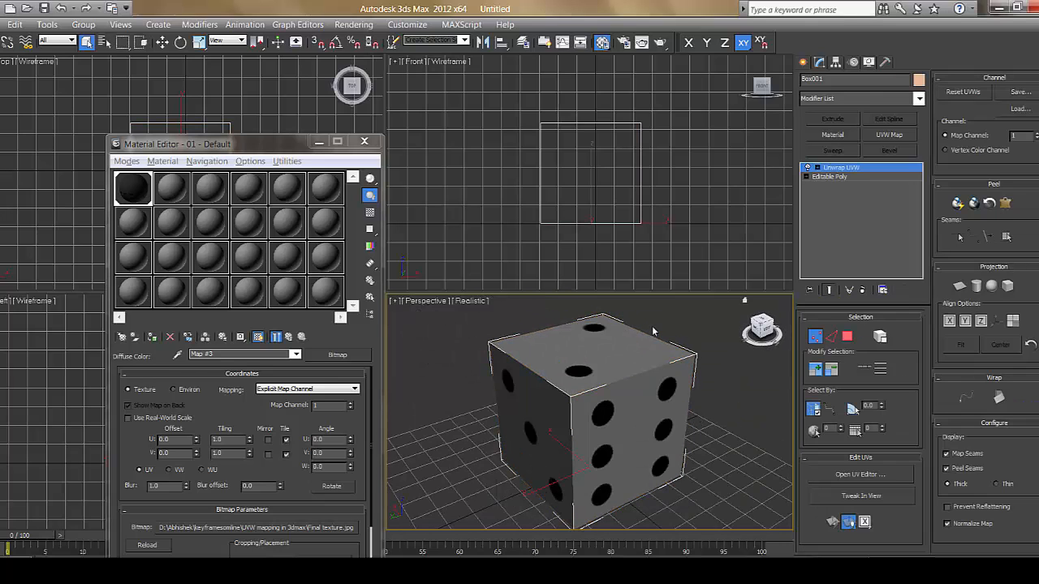
middle_click_drag(652, 331, 652, 330, "alt")
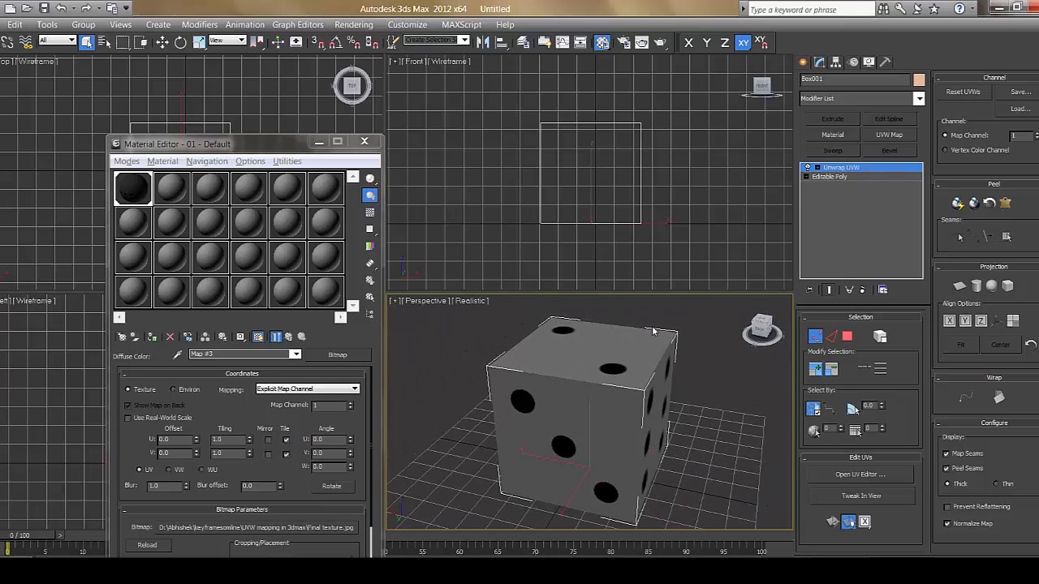
middle_click_drag(653, 330, 652, 331, "alt")
left_click_drag(260, 143, 357, 60)
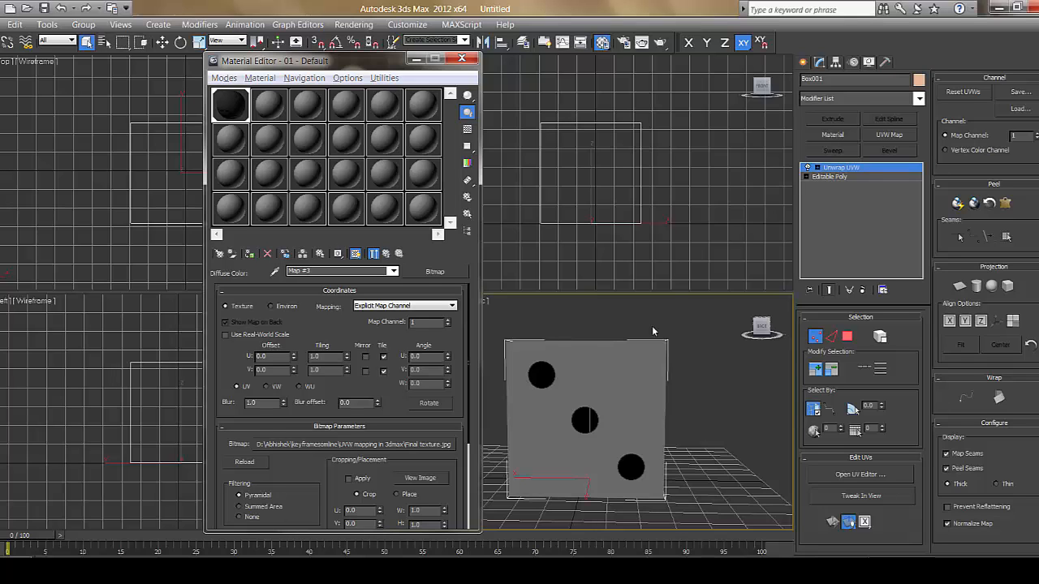
middle_click_drag(651, 330, 653, 331, "alt")
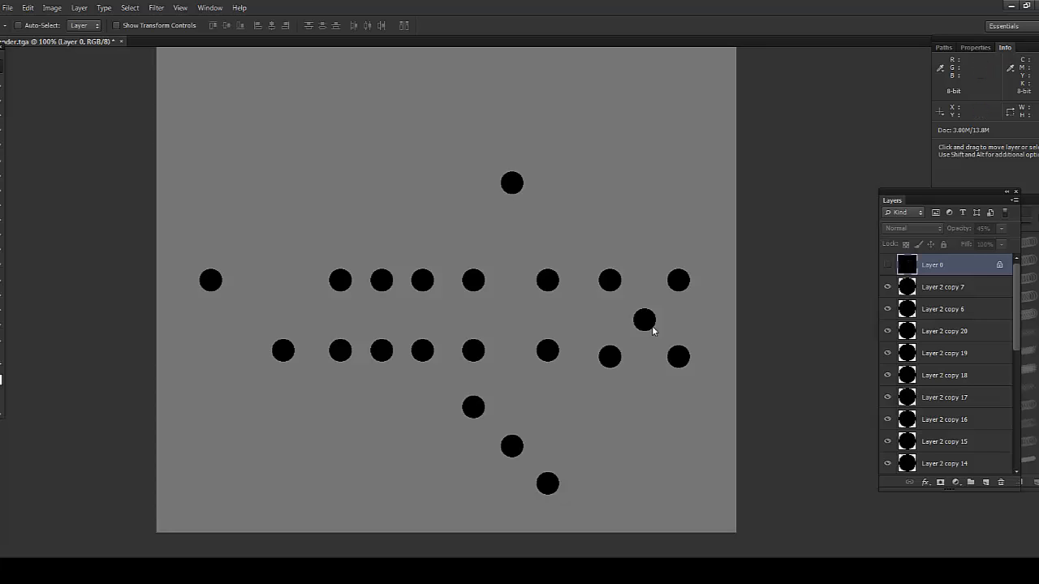
- Switch to Photoshop, load the Layer 2 copy dot as a selection and set the foreground colour to green 00f751
left_click(652, 330)
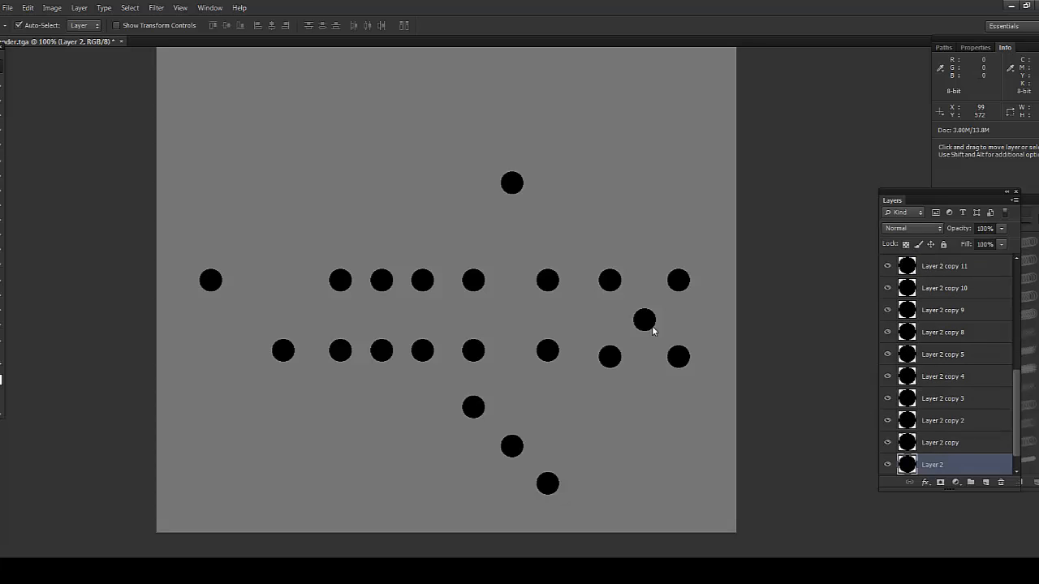
key("alt+shift+bracketright")
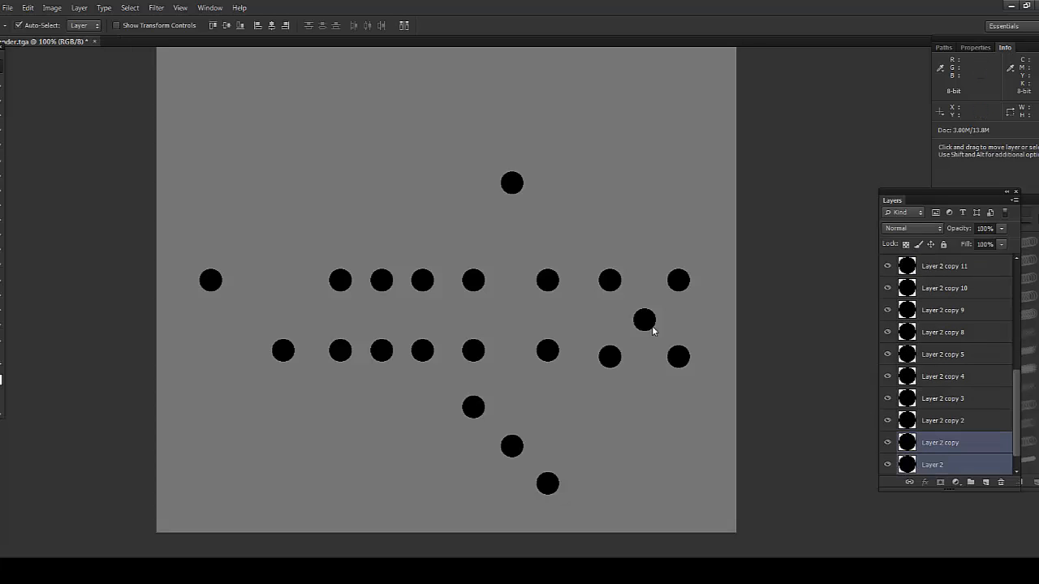
left_click(907, 444, "ctrl")
left_click(0, 373)
left_click(377, 241)
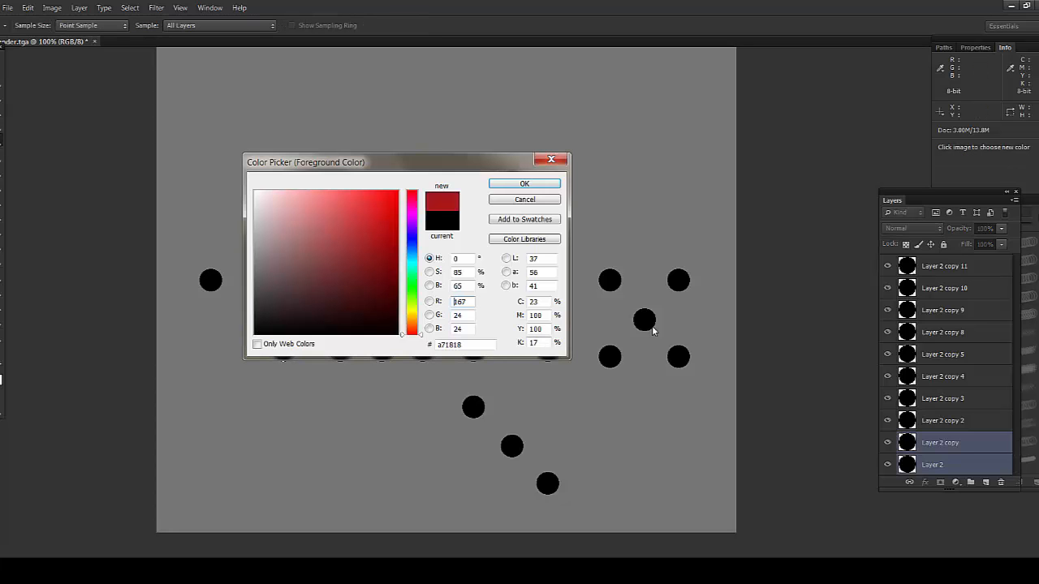
left_click_drag(377, 241, 398, 195)
left_click(412, 279)
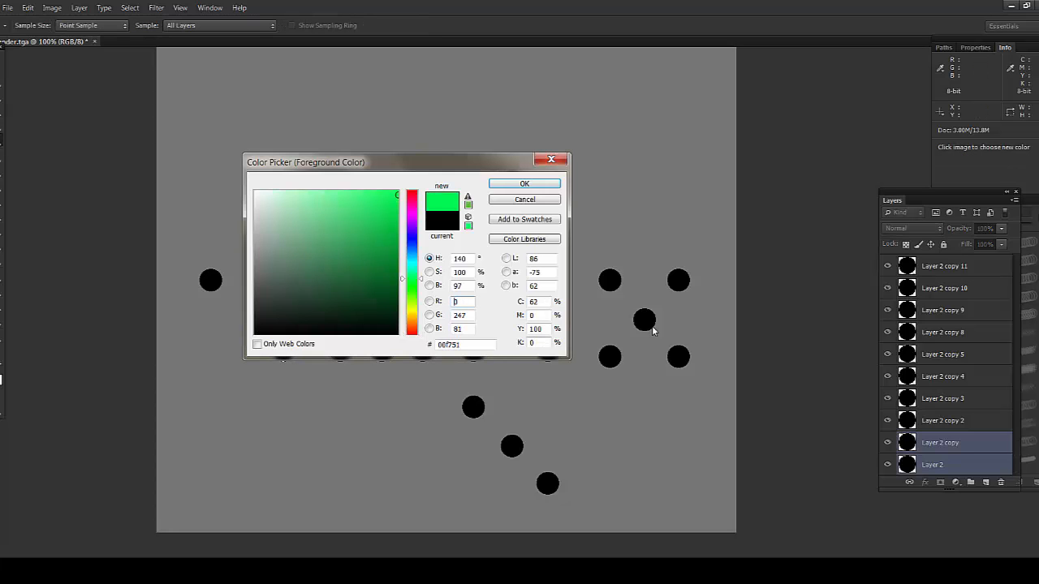
left_click(524, 183)
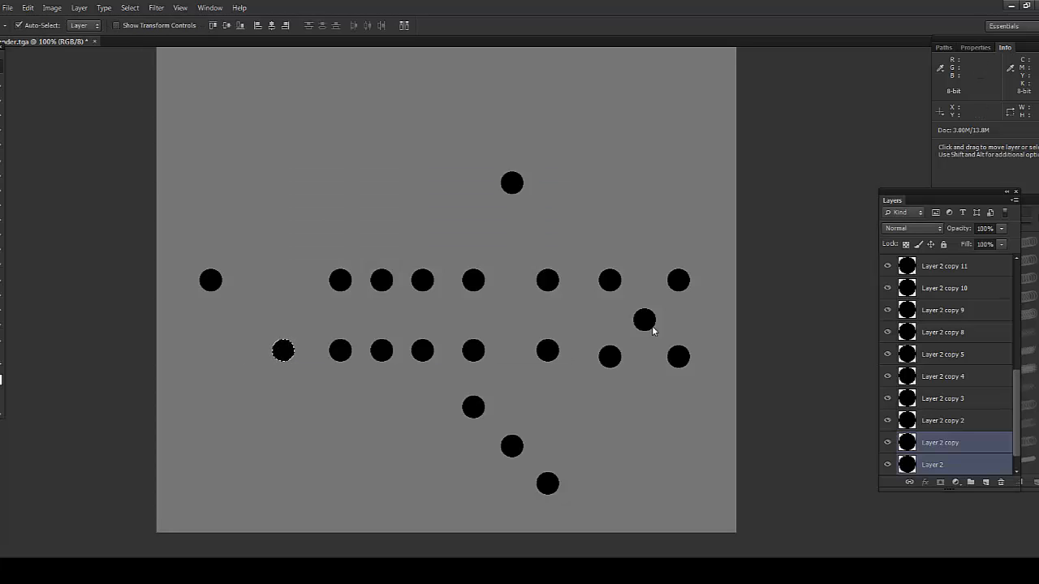
- Fill the selected dot with the green foreground colour on a new layer above Layer 2 copy, and deselect
left_click(958, 444)
left_click(986, 482)
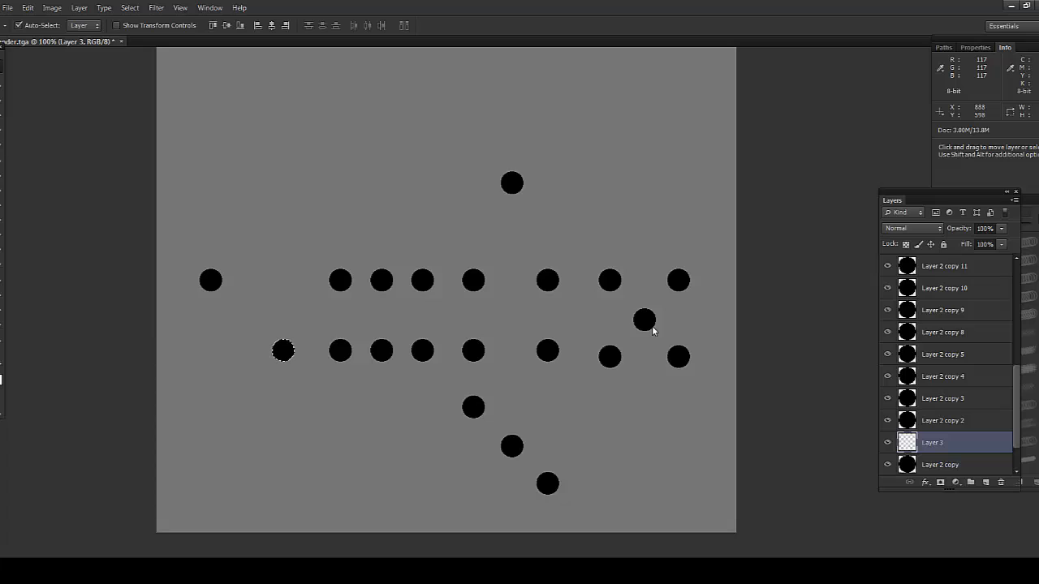
key("alt+BackSpace")
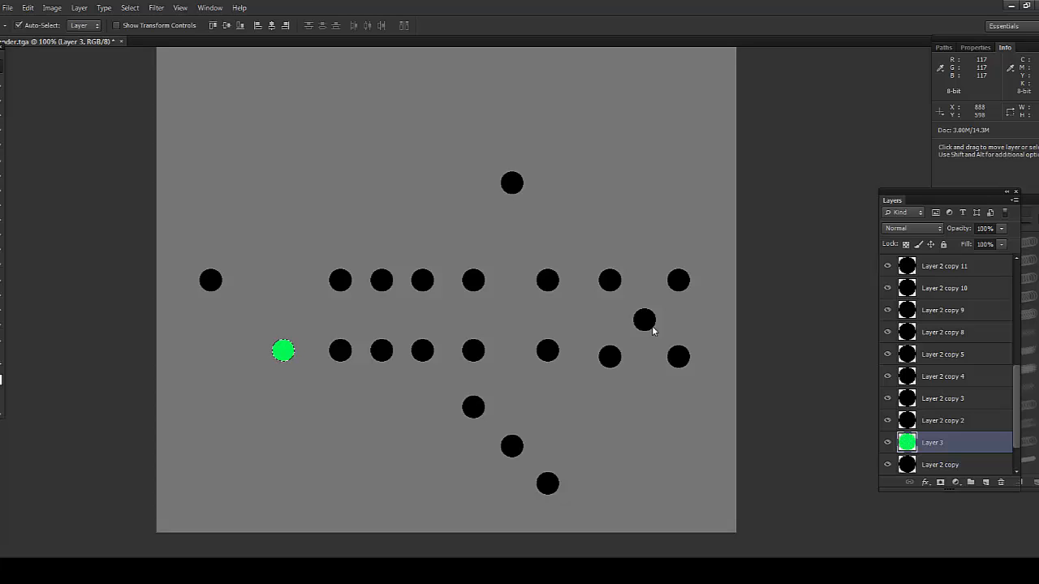
key("ctrl+d")
- Recolour the Layer 2 dot green by filling its outline on a new layer directly above it, and deselect
left_click(652, 327)
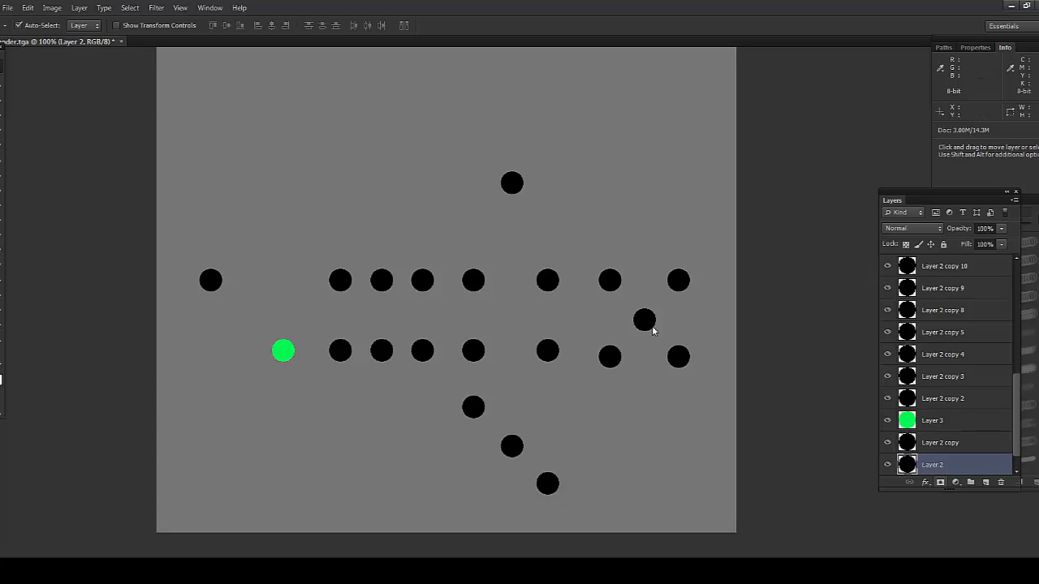
key("ctrl+shift+alt+n")
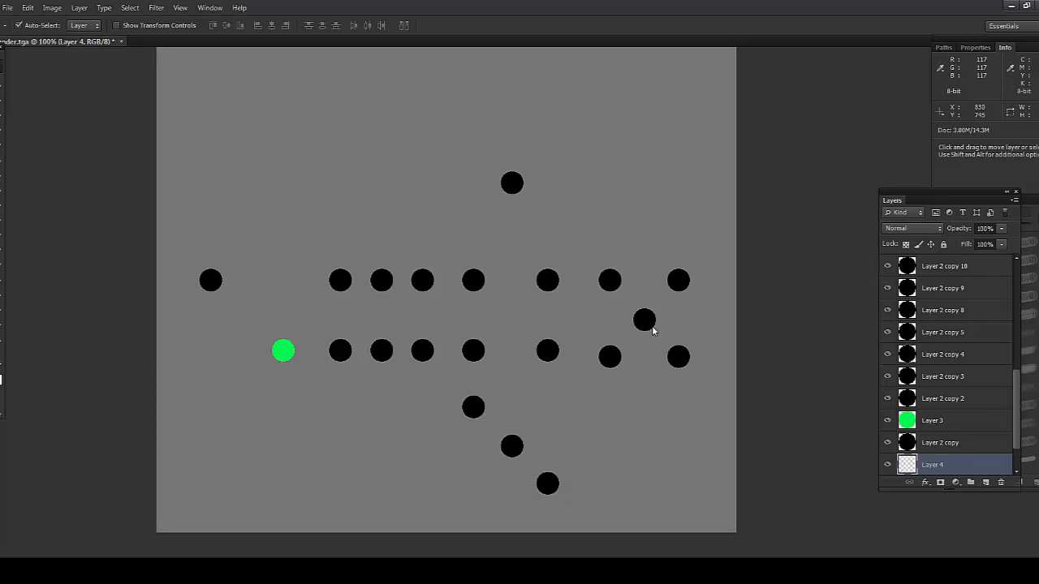
key("ctrl+shift+d")
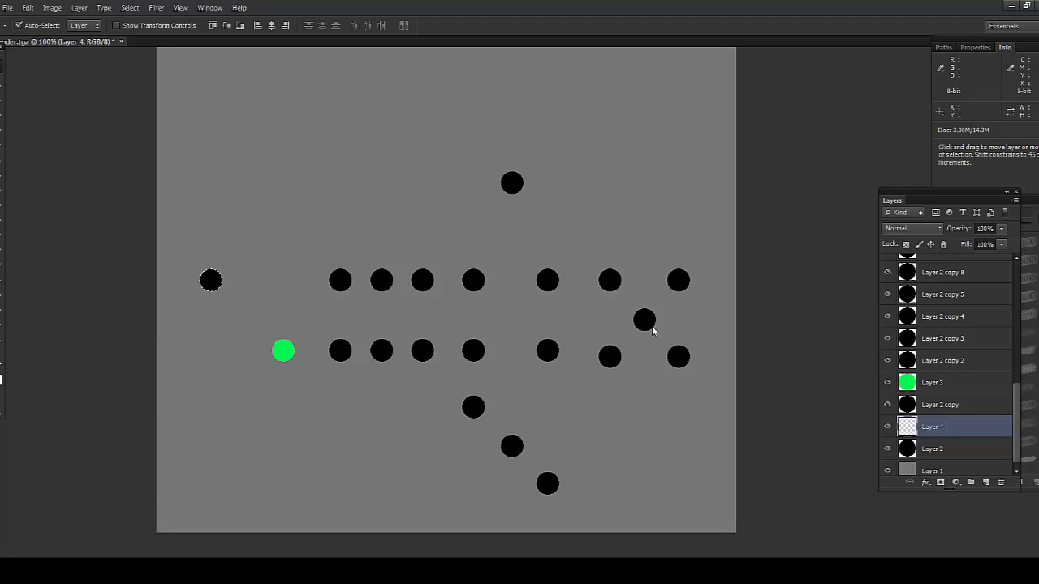
key("alt+BackSpace")
key("ctrl+d")
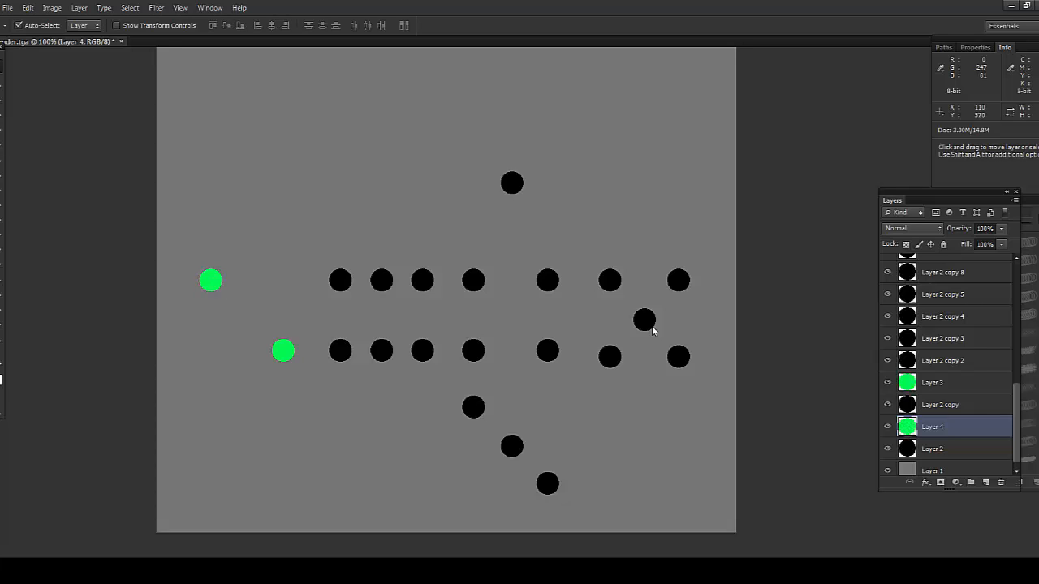
- Save the recoloured image as a JPEG over Final texture at quality 10, Baseline (Standard)
key("alt+f")
key("a")
key("Tab")
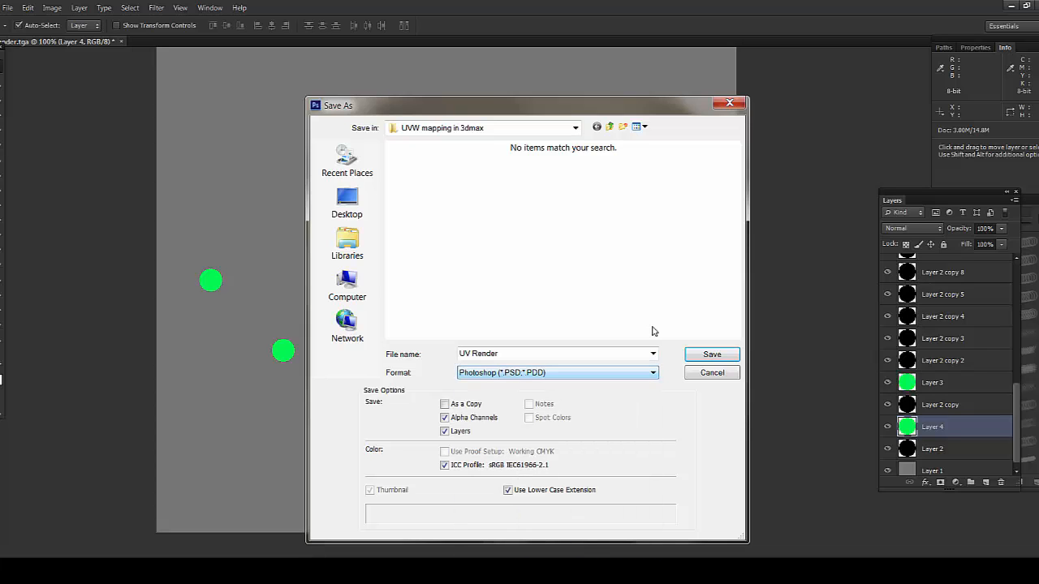
key("j")
left_click(422, 185)
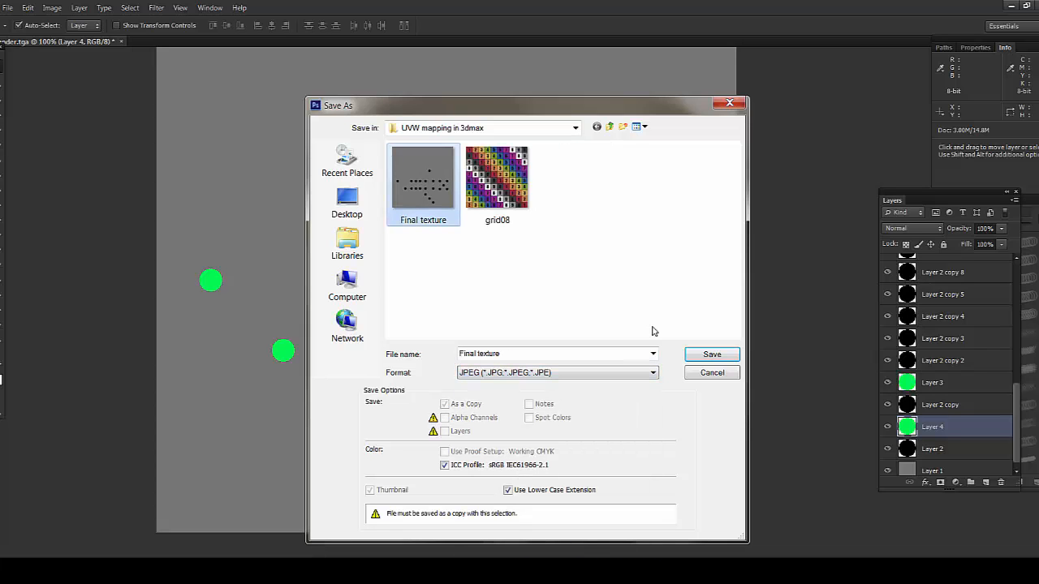
key("Return")
key("Return")
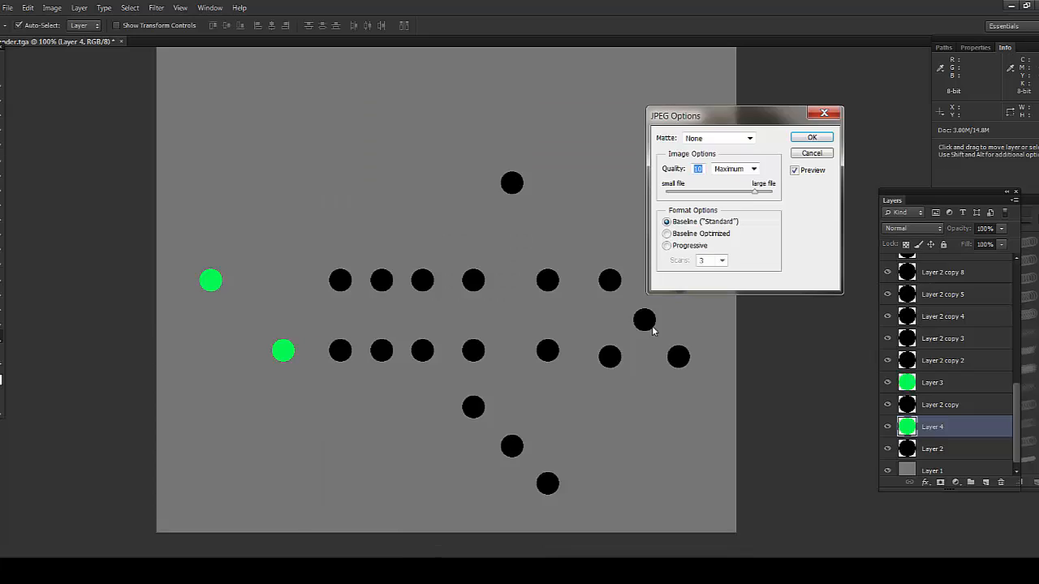
key("Return")
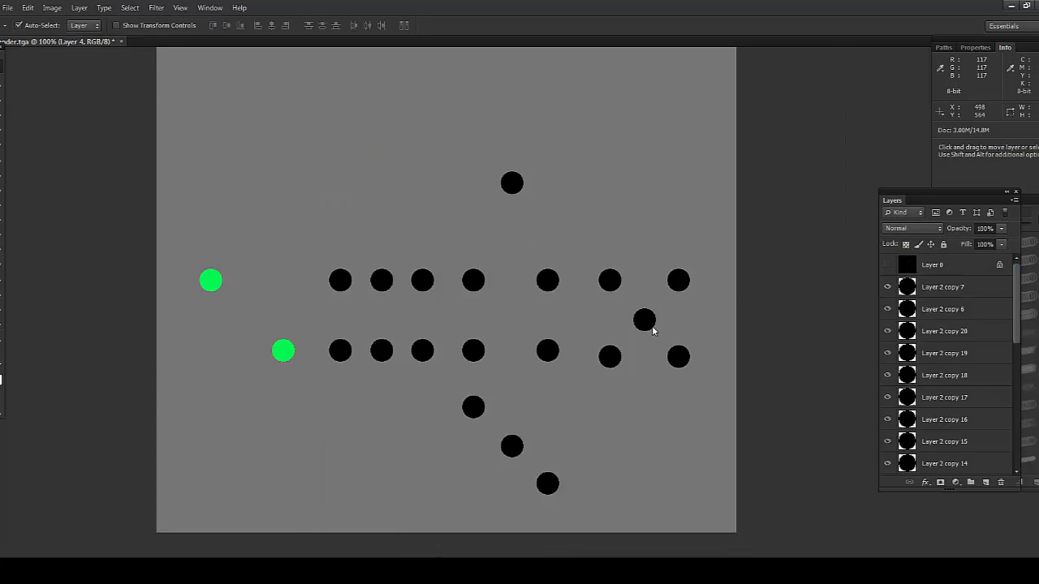
- Switch to 3ds Max, check the green dots on the cube from several angles and open its UV editor
key("alt+Tab")
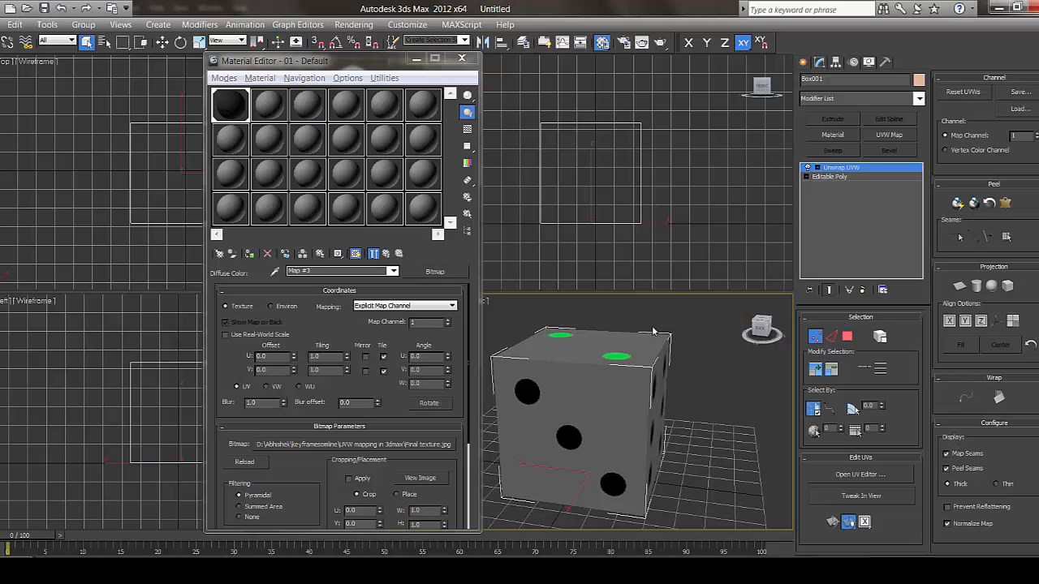
middle_click_drag(653, 331, 653, 331, "alt")
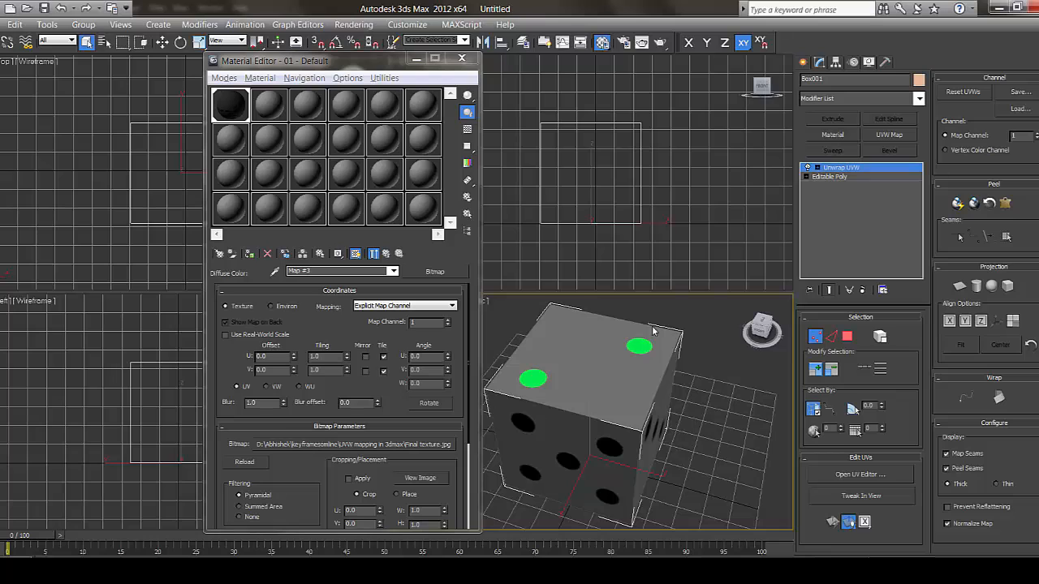
left_click(860, 475)
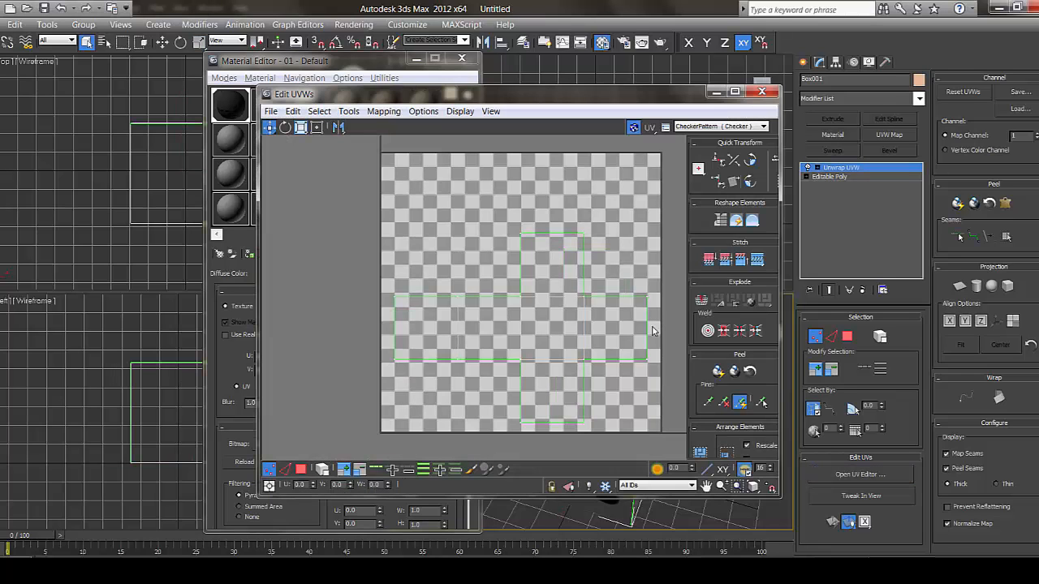